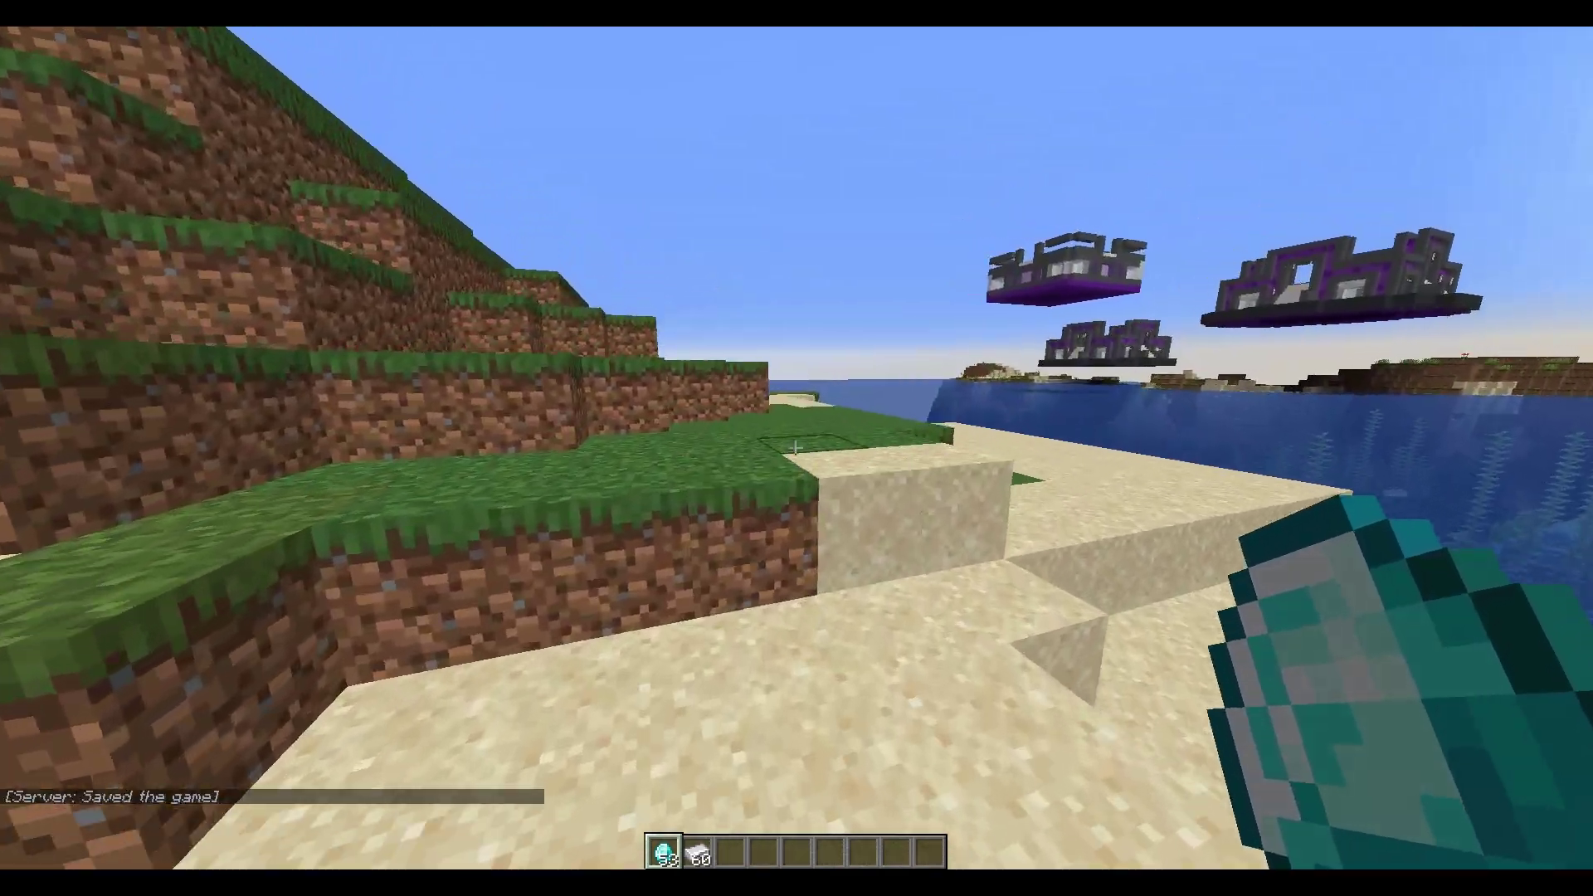
{"action": "key", "text": "w"}
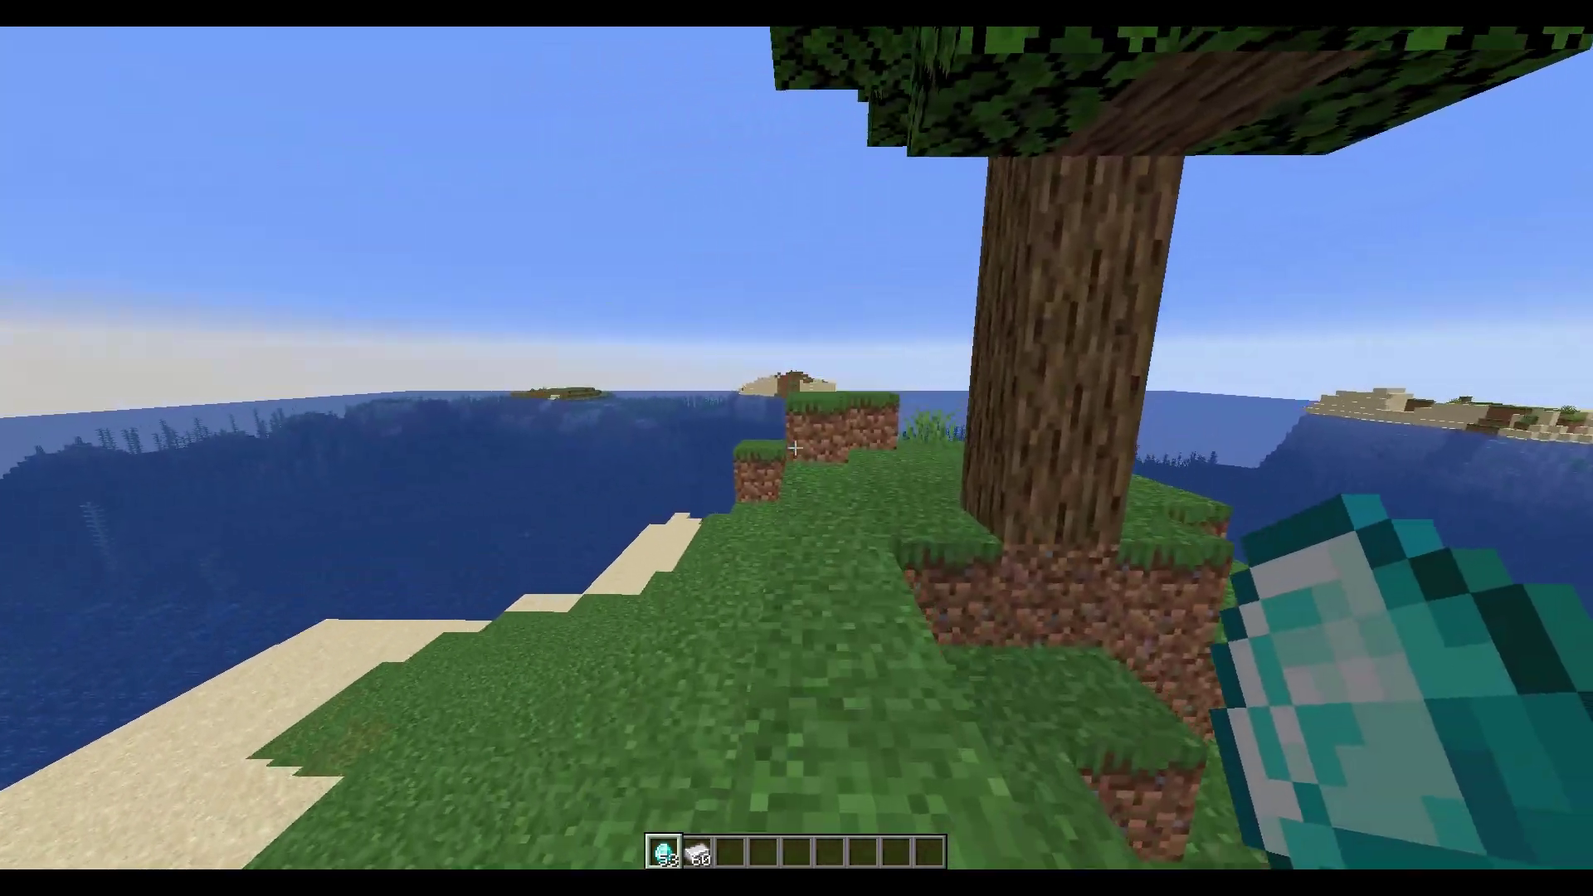
{"action": "key", "text": "w"}
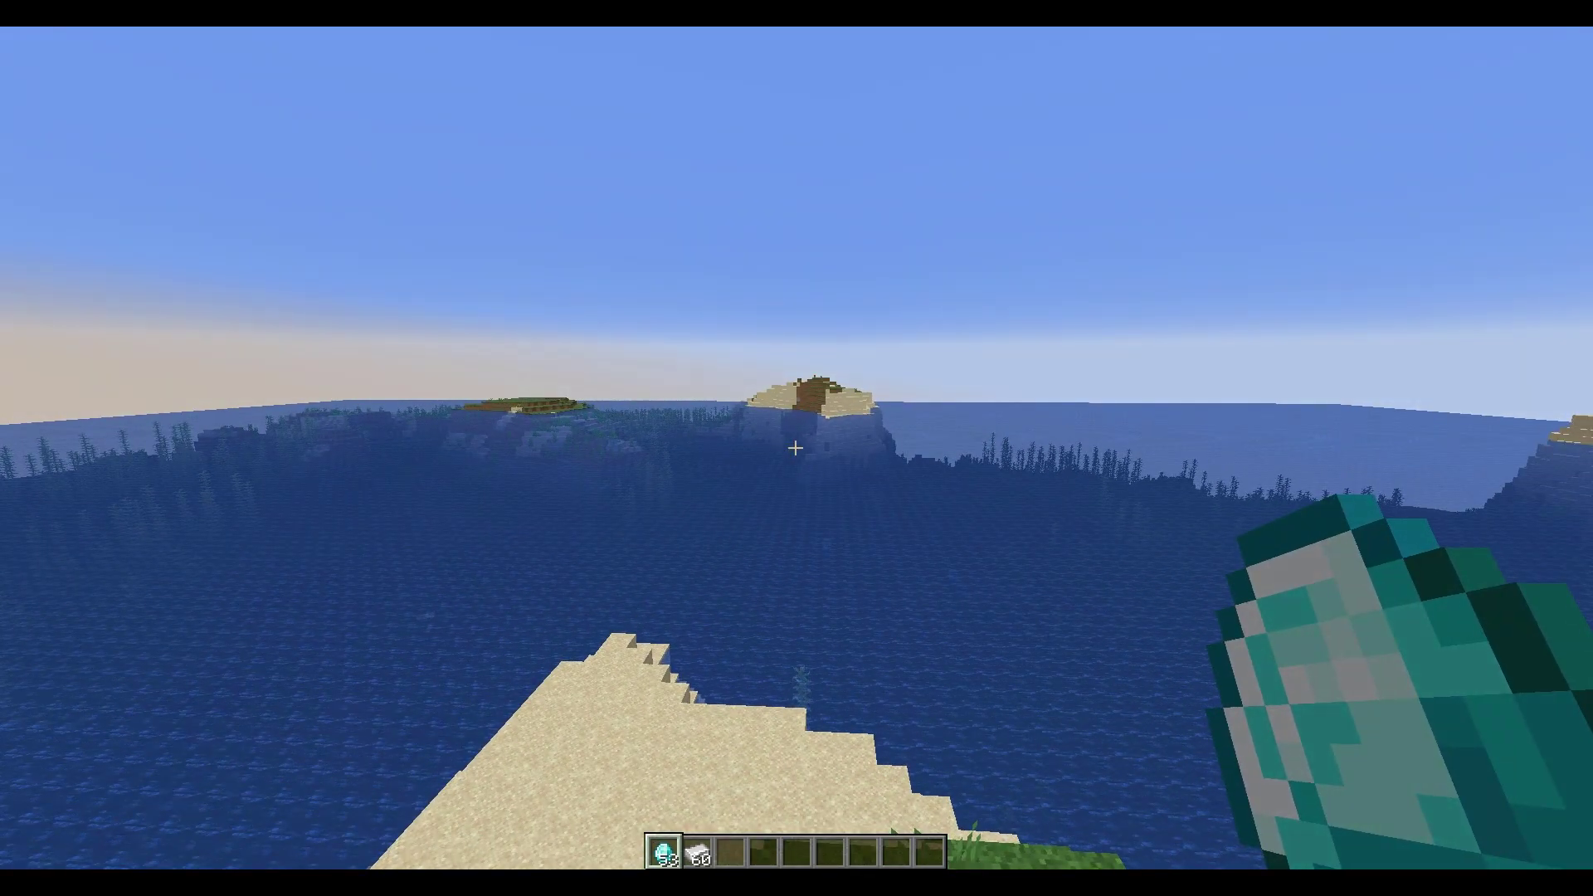
- Set the world time to day and open the OreMarket shop with chat commands
{"action": "key", "text": "t"}
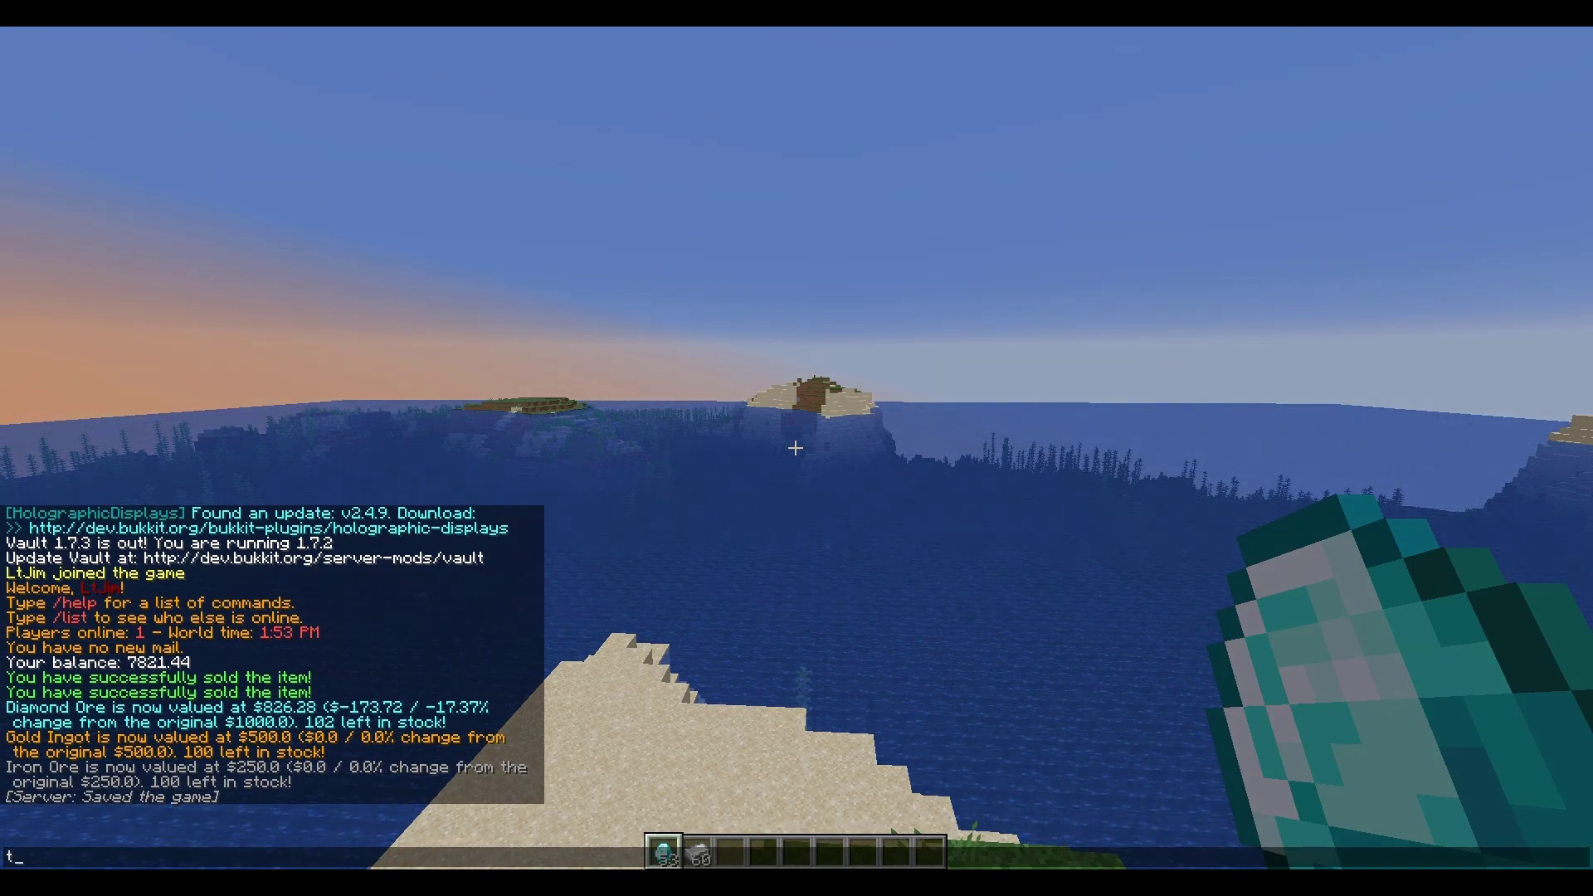
{"action": "key", "text": "Escape"}
{"action": "type", "text": "/d"}
{"action": "key", "text": "Escape"}
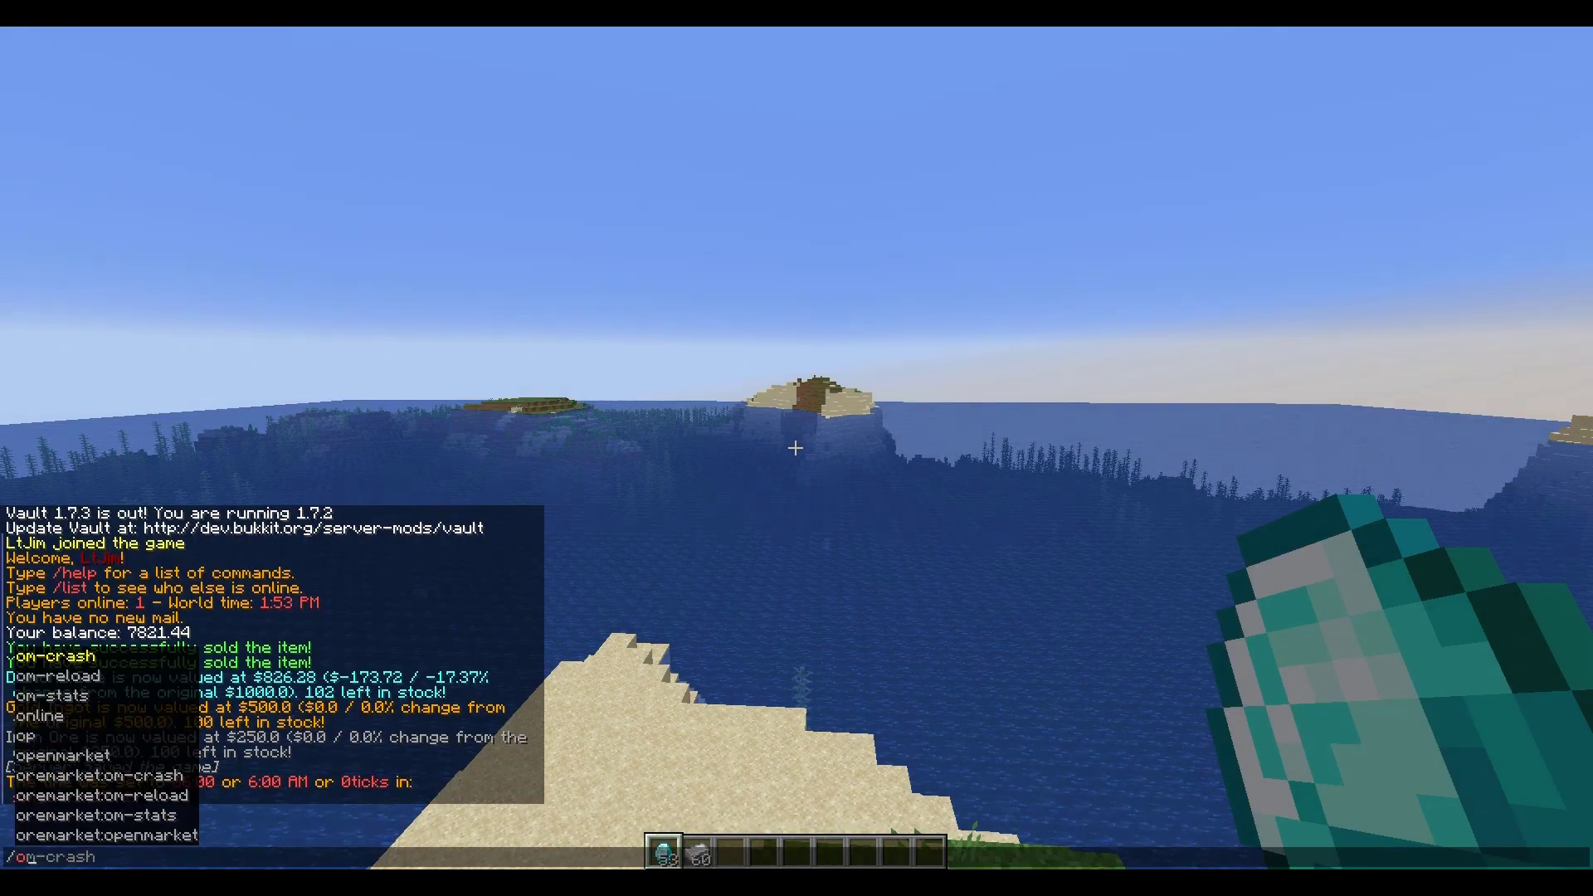
{"action": "type", "text": "pe"}
{"action": "key", "text": "Tab"}
{"action": "key", "text": "Return"}
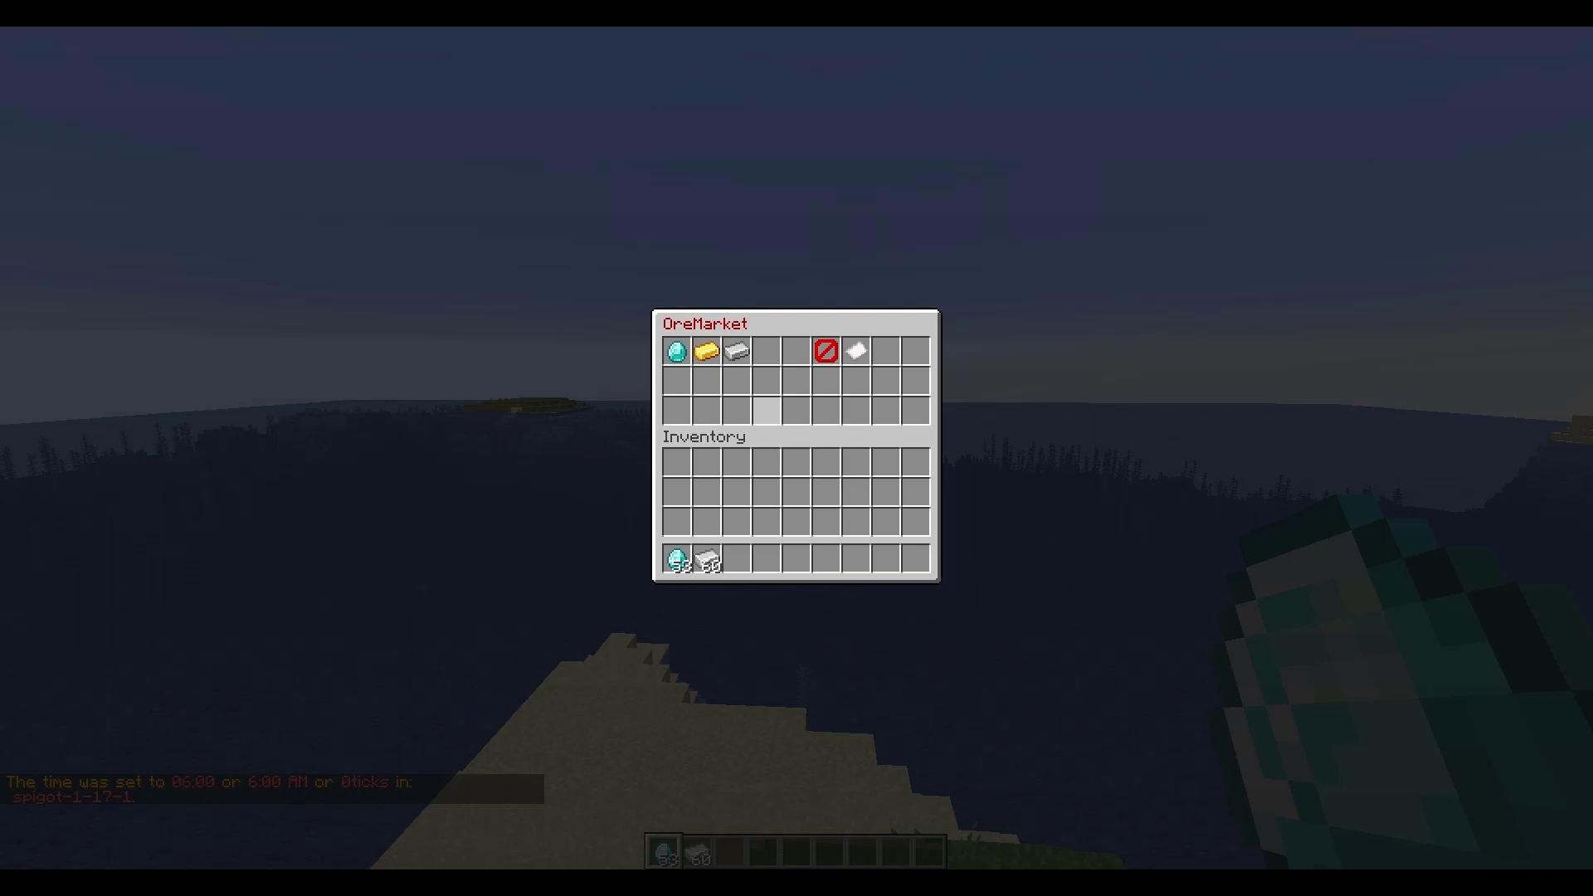
- Inspect the value, stock and change details of the ores and the other entries in the OreMarket shop
{"action": "mouse_move", "coordinate": [676, 349]}
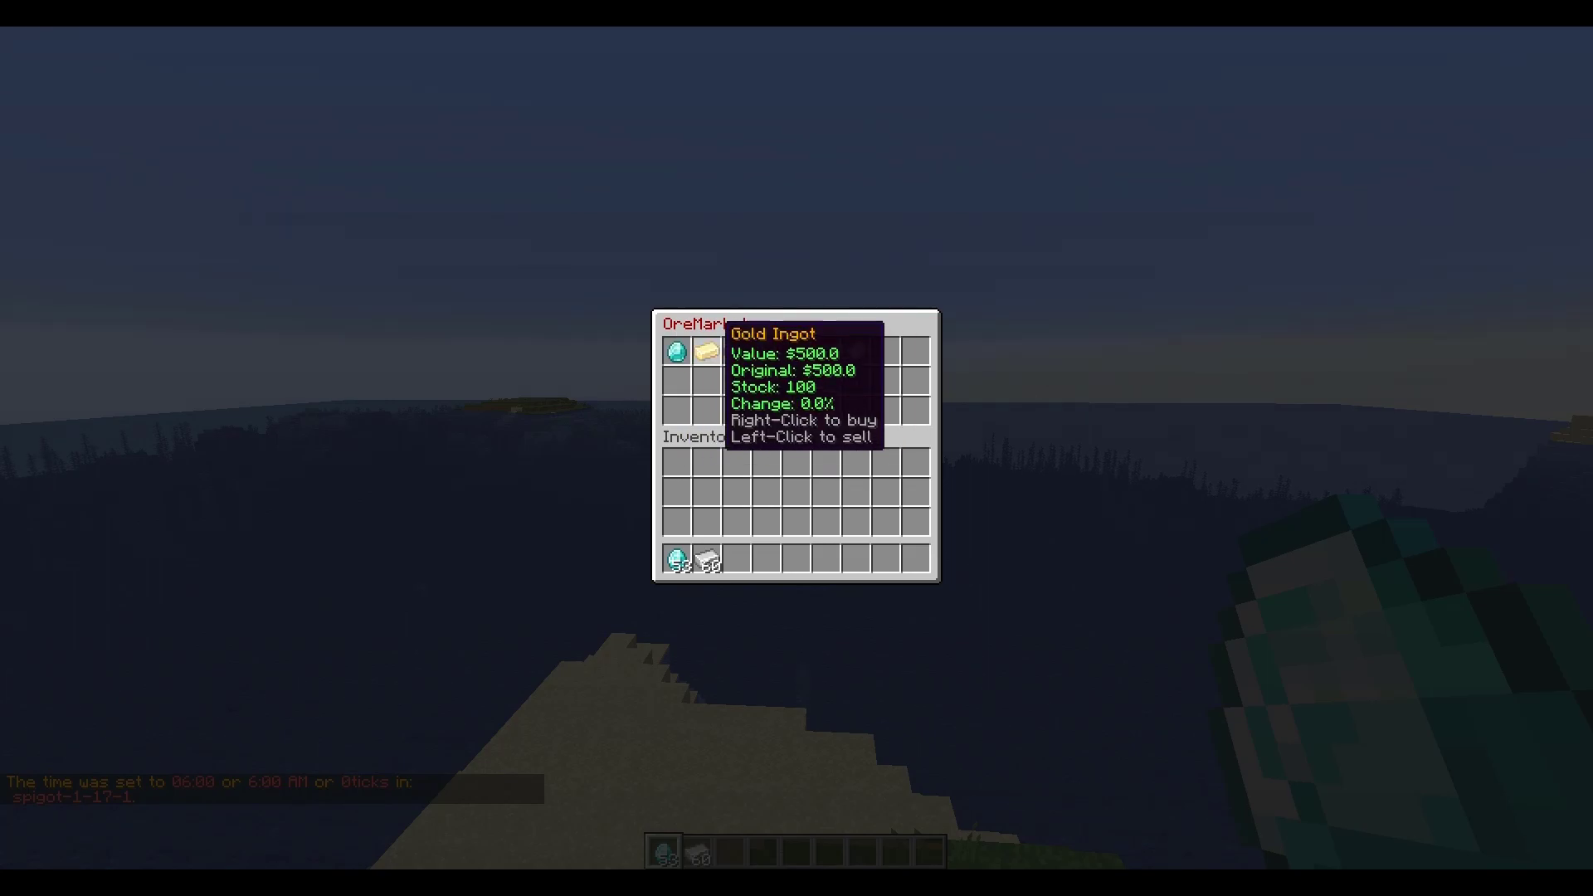
{"action": "mouse_move", "coordinate": [739, 348]}
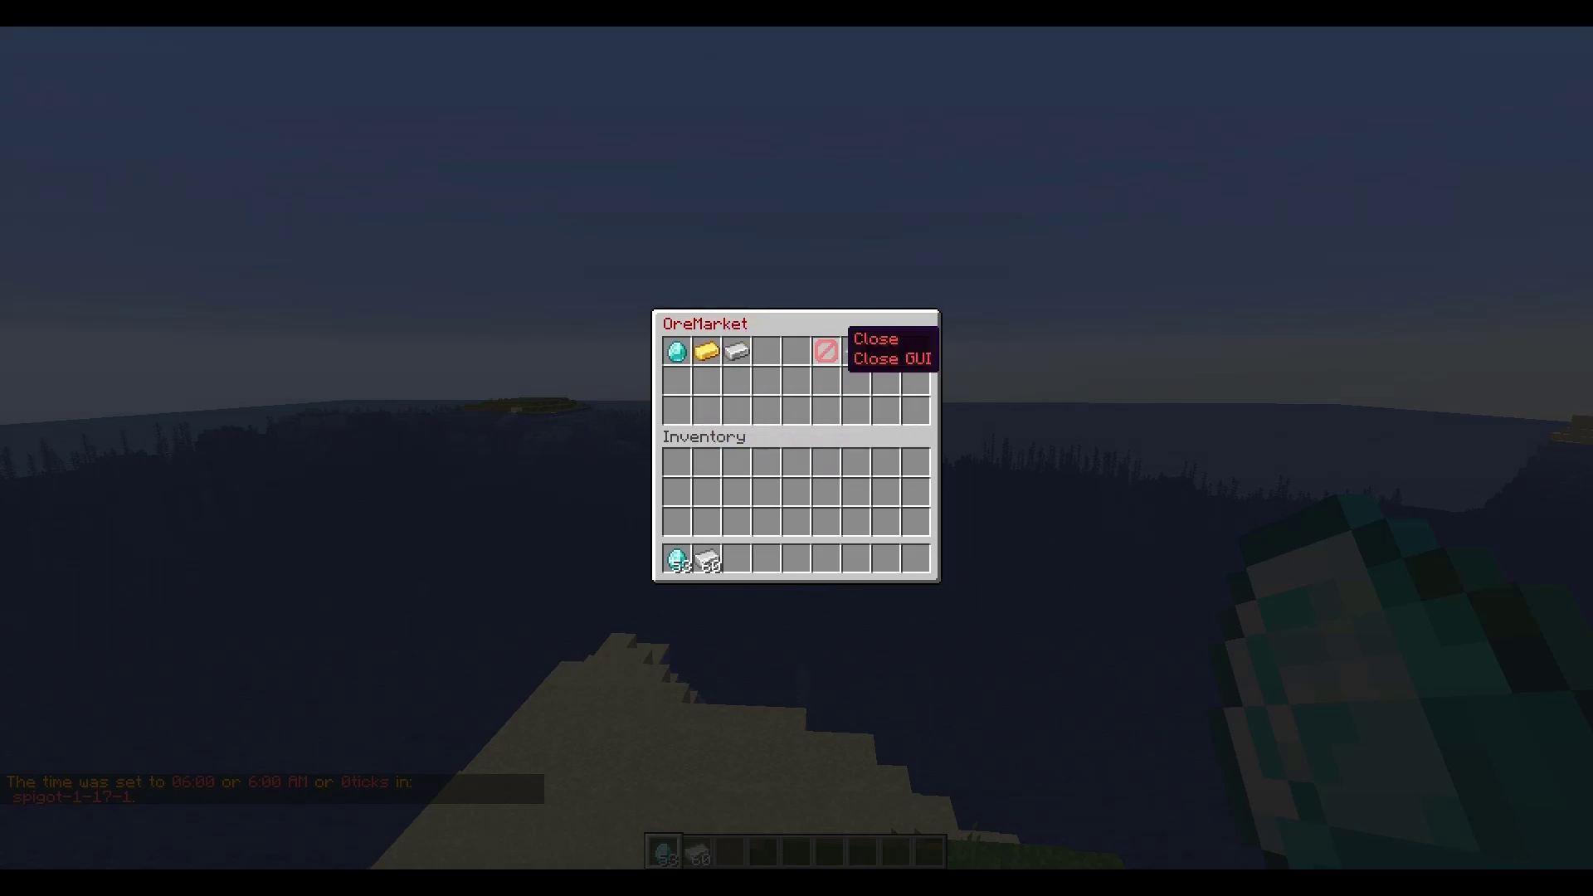
{"action": "mouse_move", "coordinate": [857, 348]}
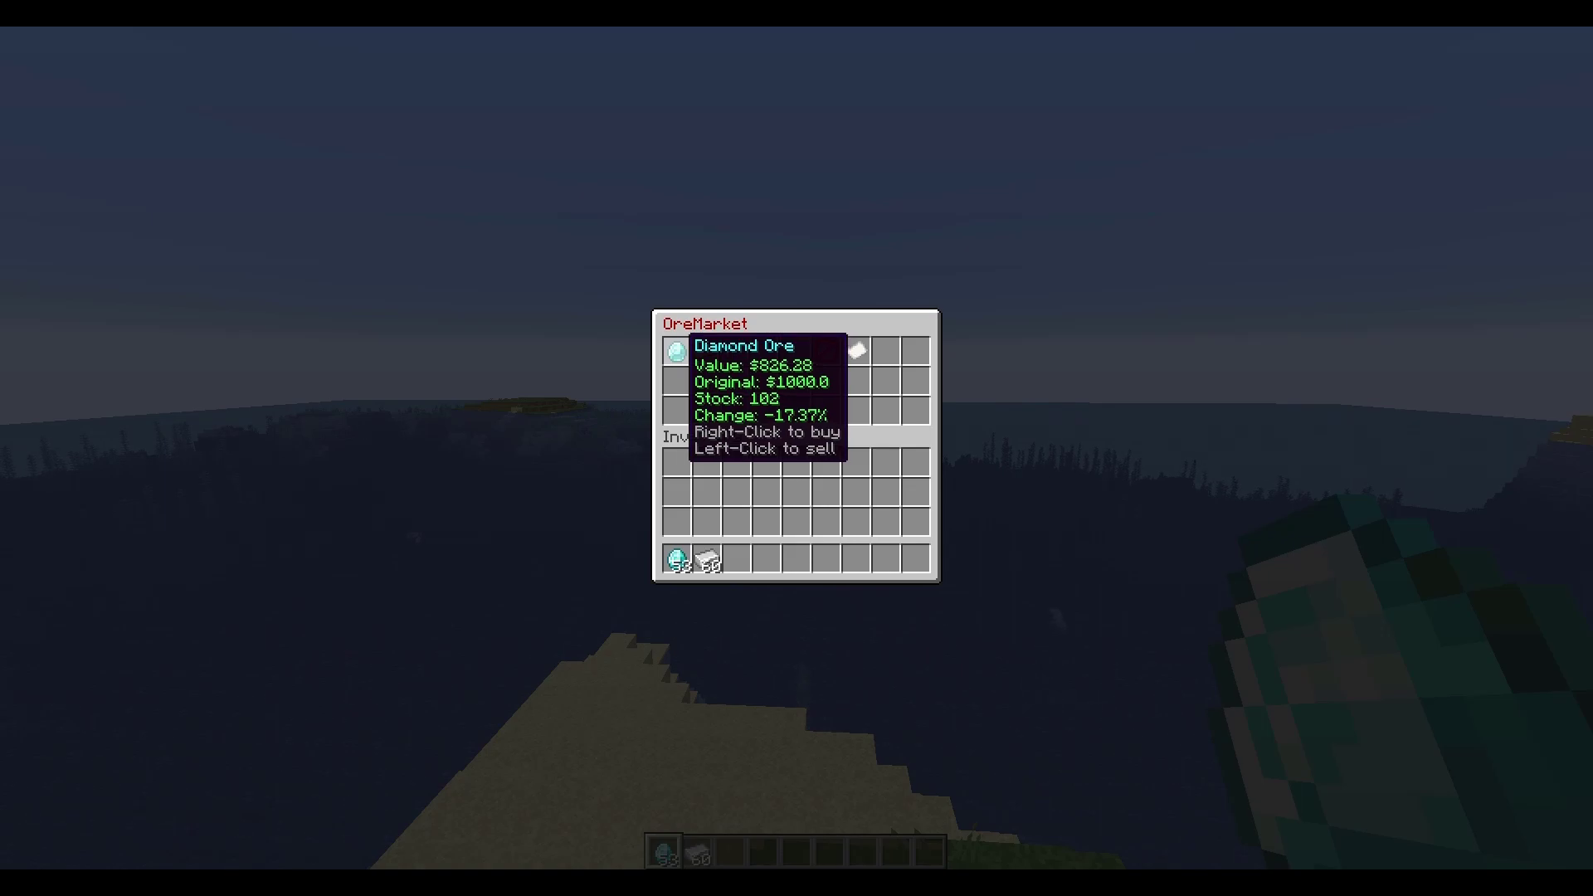
- Sell diamonds to the market one at a time until 34 remain in the inventory
{"action": "left_click", "coordinate": [676, 351]}
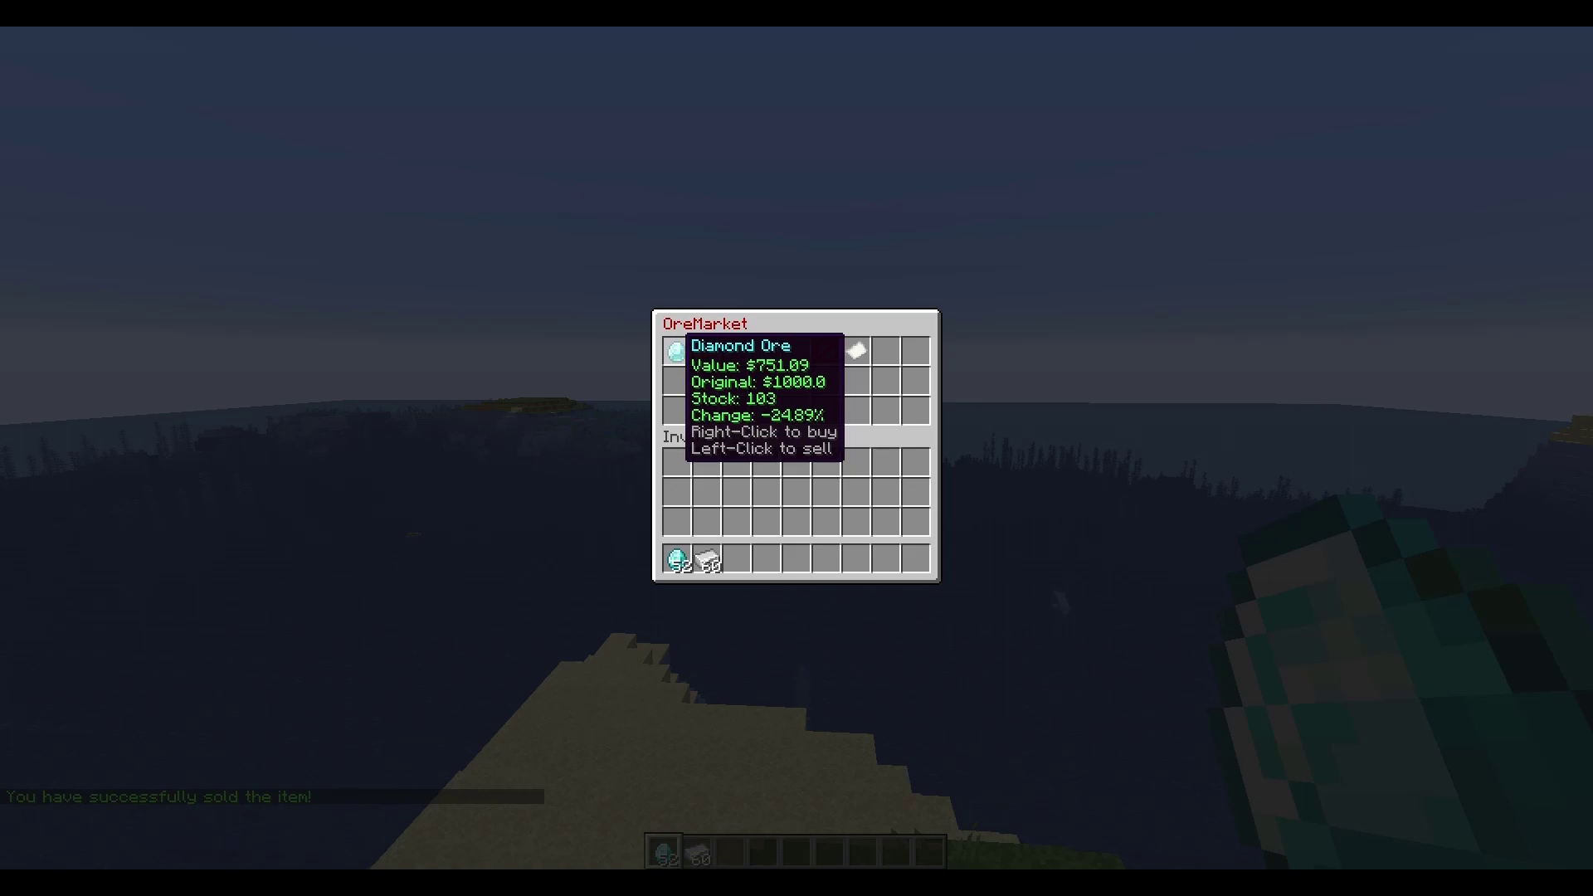
{"action": "left_click", "coordinate": [676, 351]}
{"action": "left_click", "coordinate": [676, 351]}
{"action": "left_click", "coordinate": [676, 351]}
{"action": "left_click", "coordinate": [676, 351]}
{"action": "left_click", "coordinate": [676, 351]}
{"action": "left_click", "coordinate": [676, 351]}
{"action": "left_click", "coordinate": [676, 351]}
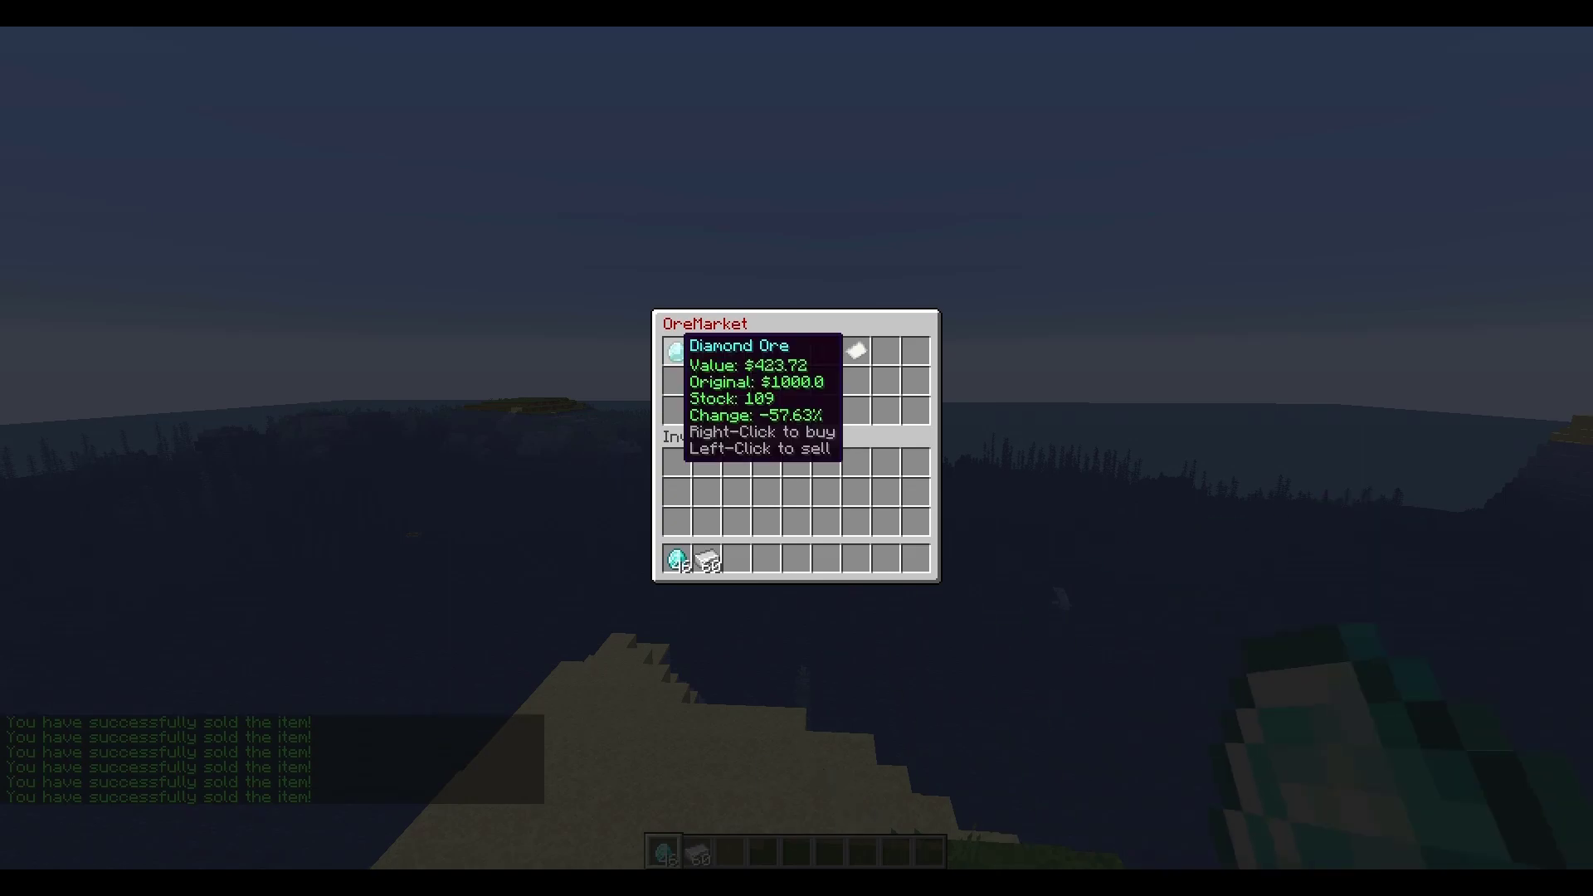
{"action": "left_click", "coordinate": [677, 351]}
{"action": "left_click", "coordinate": [676, 351]}
{"action": "left_click", "coordinate": [676, 351]}
{"action": "left_click", "coordinate": [676, 351]}
{"action": "left_click", "coordinate": [677, 351]}
{"action": "left_click", "coordinate": [676, 351]}
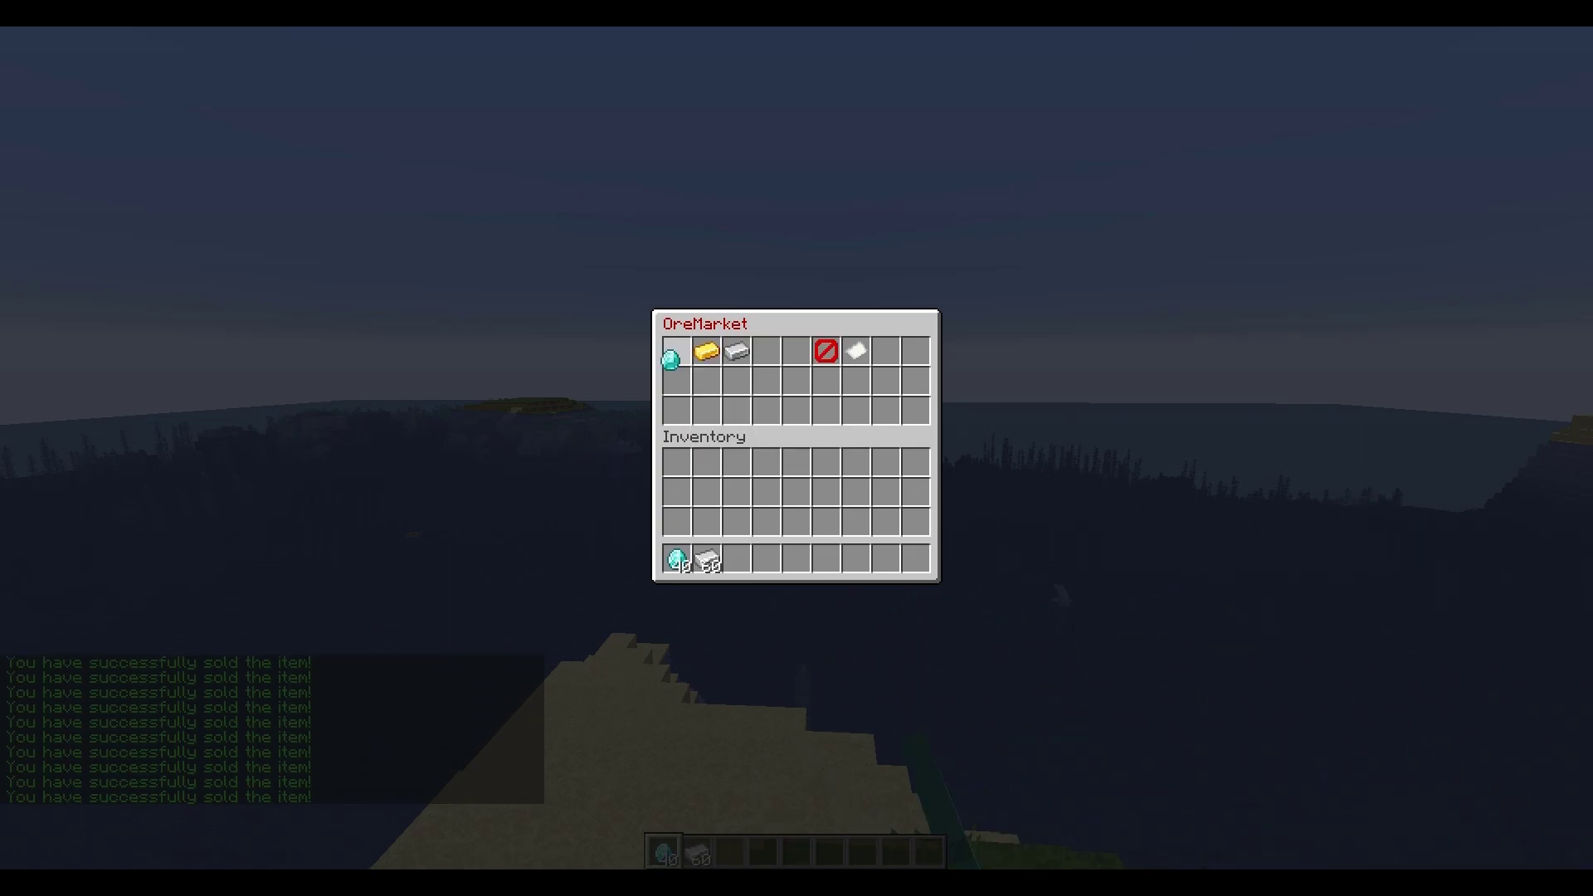
{"action": "left_click", "coordinate": [676, 351]}
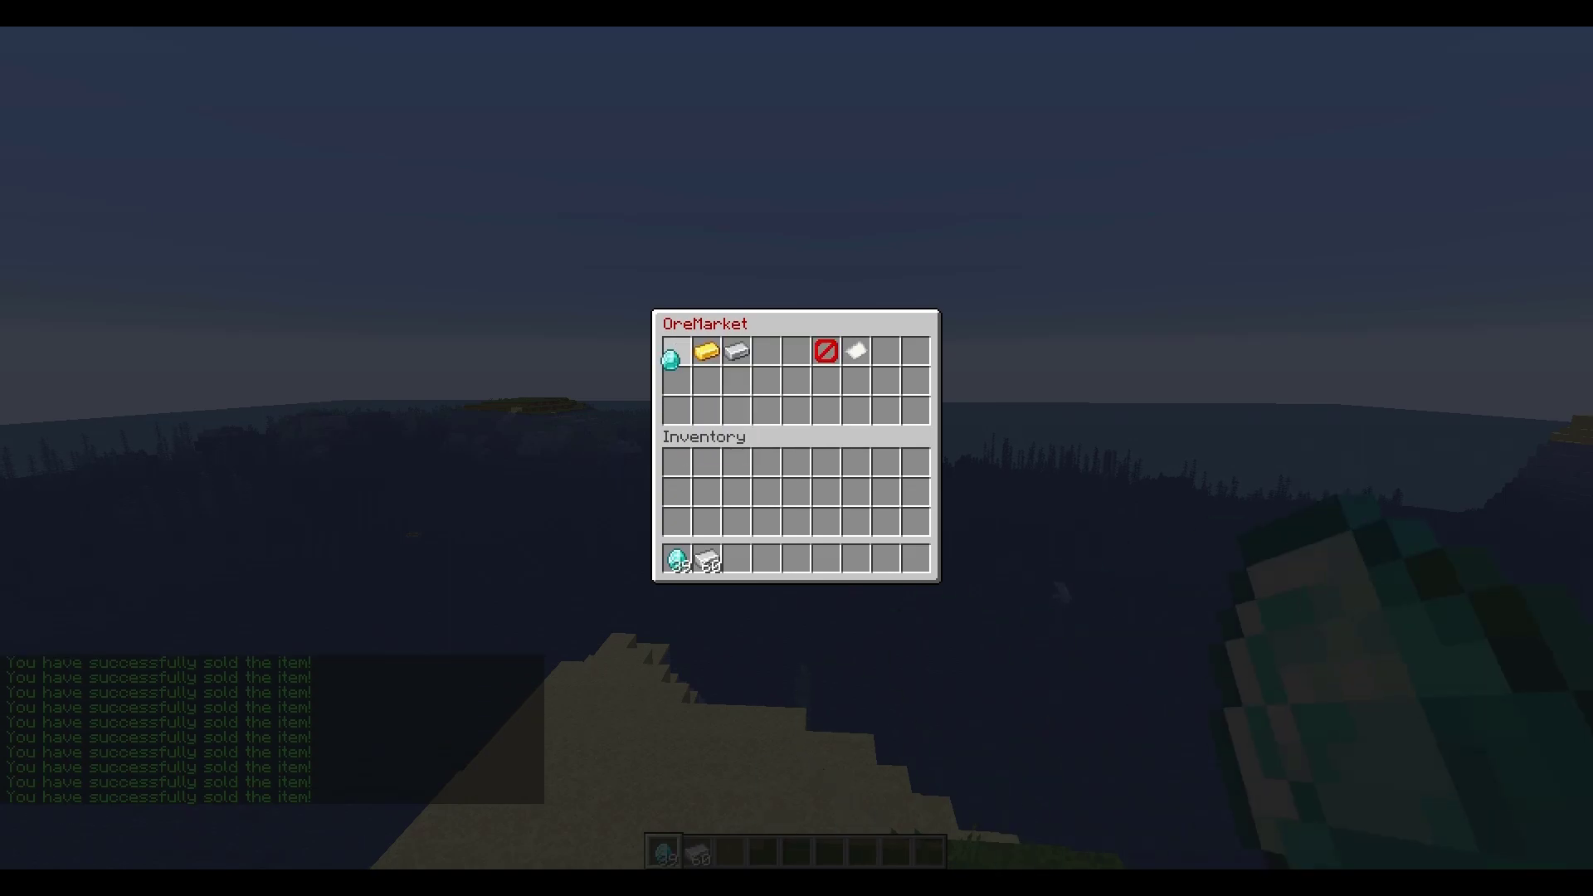
{"action": "left_click", "coordinate": [676, 351]}
{"action": "left_click", "coordinate": [676, 351]}
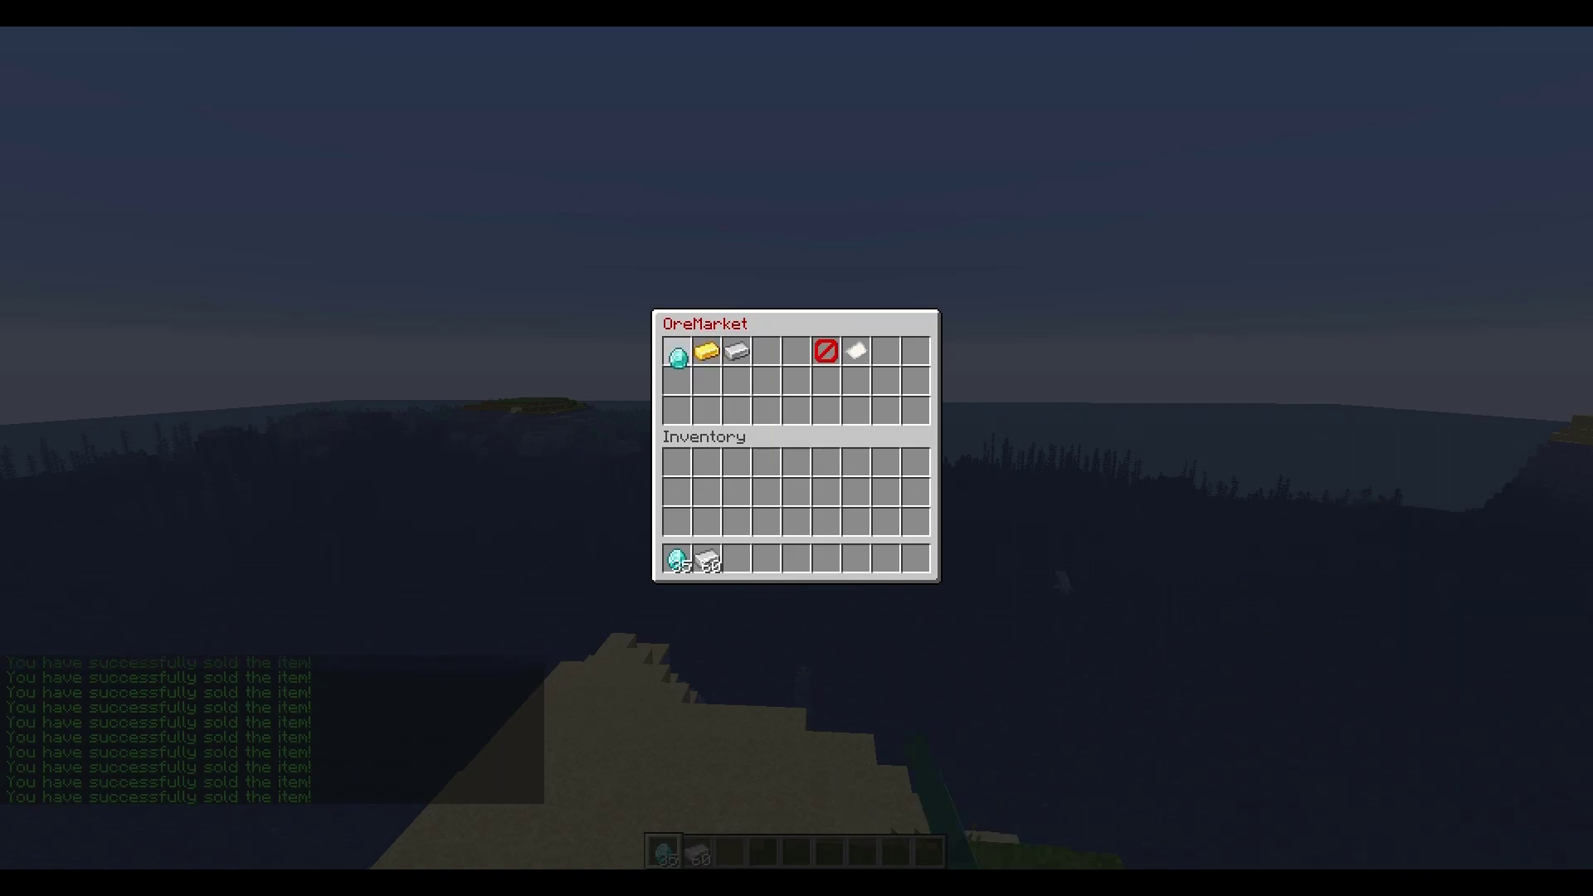
- Try to sell gold ingots to the market several times without having any in the inventory
{"action": "left_click", "coordinate": [705, 351]}
{"action": "left_click", "coordinate": [701, 355]}
{"action": "left_click", "coordinate": [702, 355]}
{"action": "left_click", "coordinate": [702, 355]}
{"action": "left_click", "coordinate": [701, 355]}
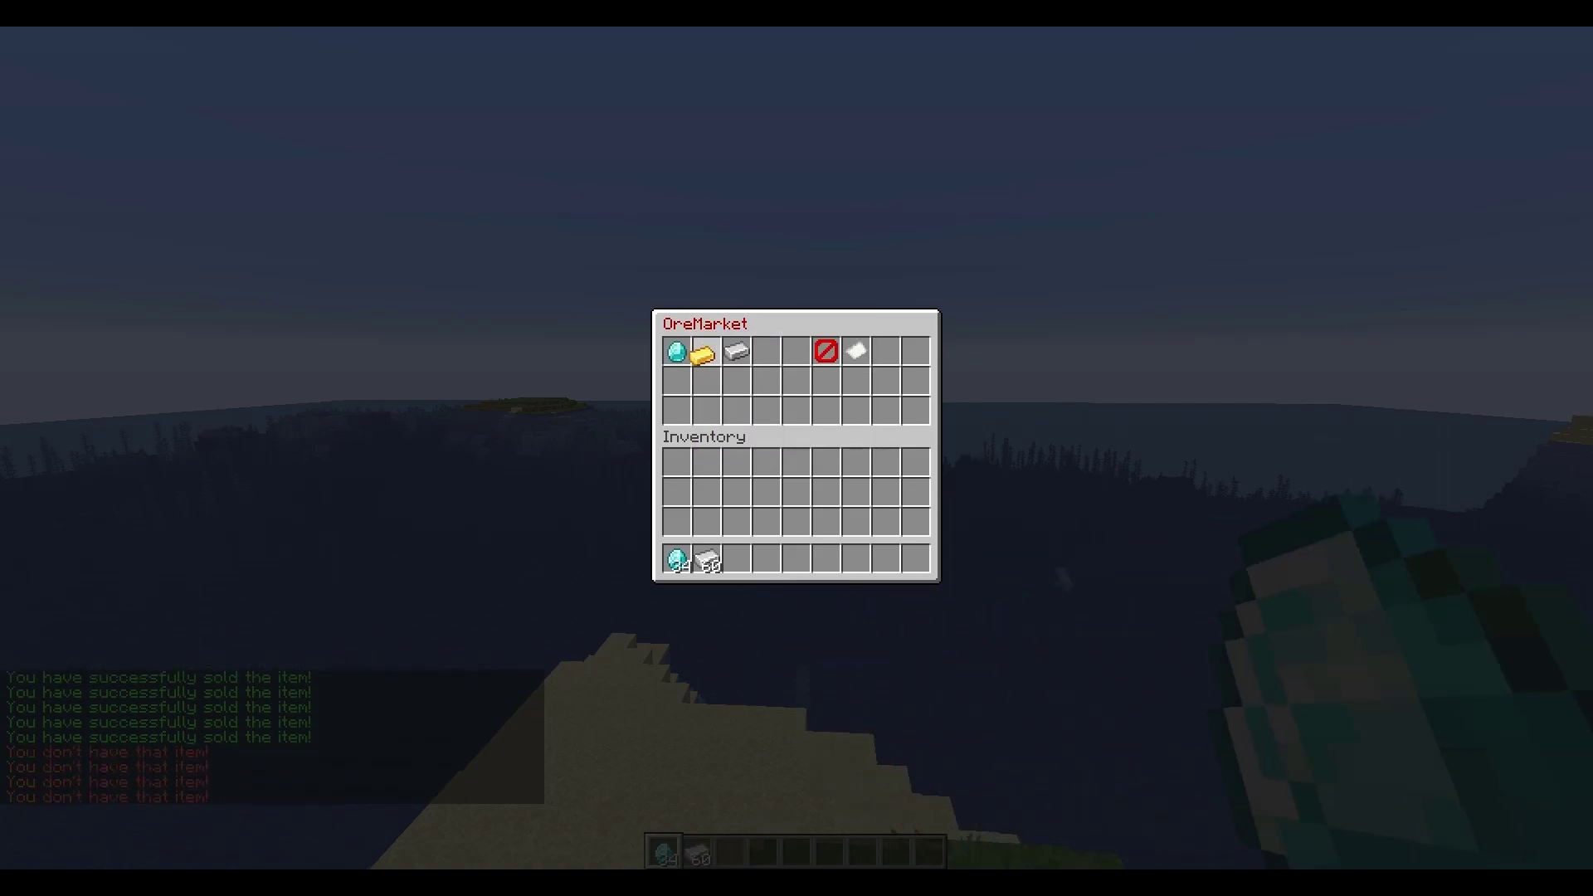
- Sell six iron ingots to the market and close the shop
{"action": "left_click", "coordinate": [732, 351]}
{"action": "left_click", "coordinate": [735, 351]}
{"action": "left_click", "coordinate": [735, 351]}
{"action": "left_click", "coordinate": [735, 351]}
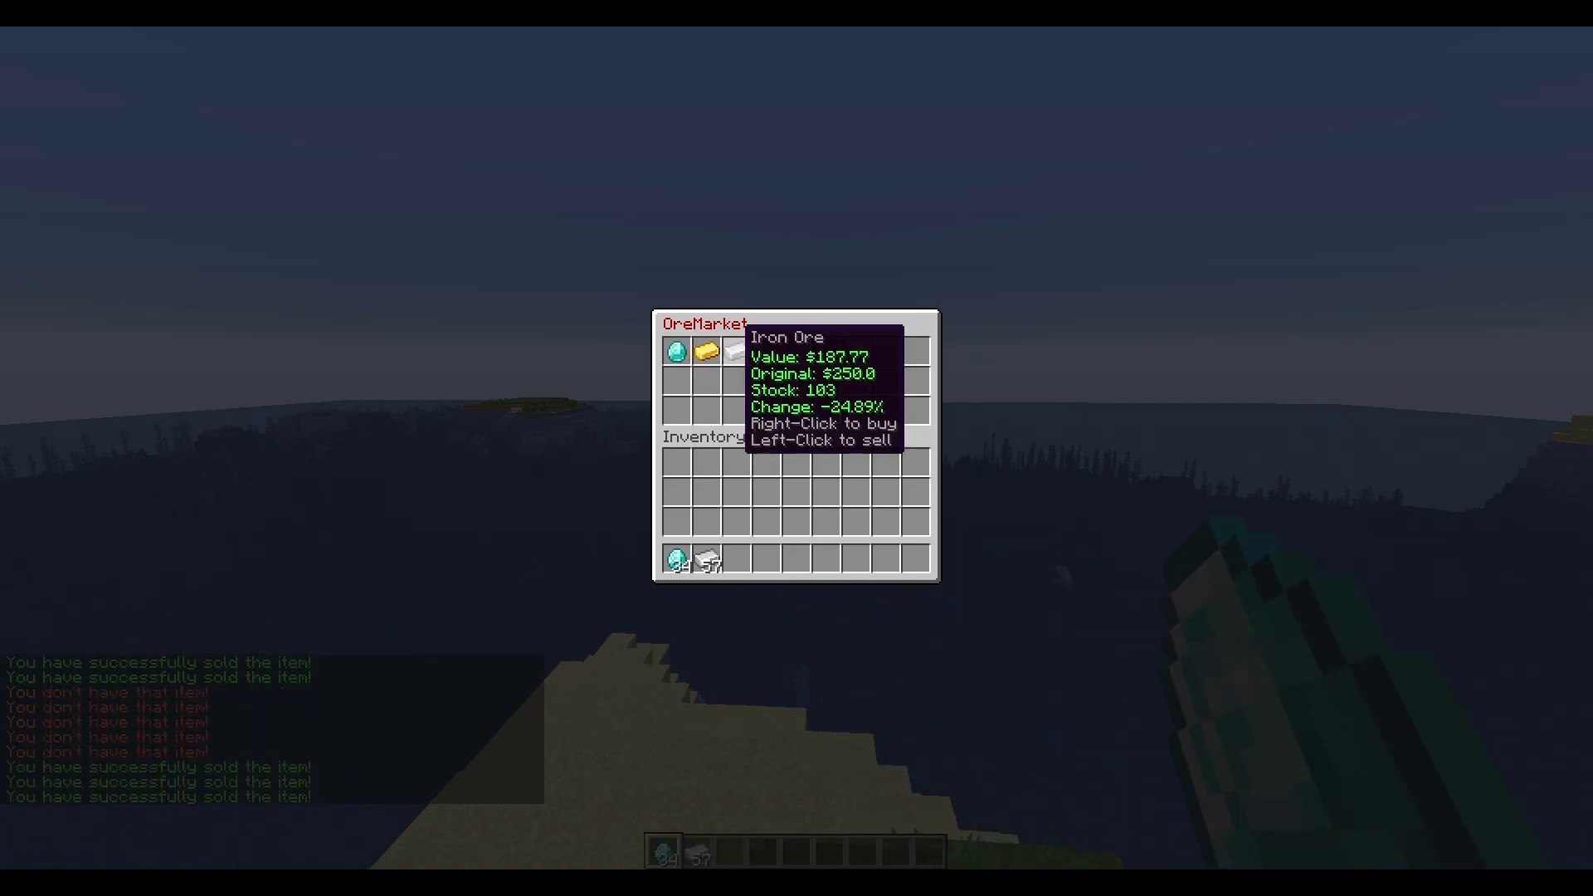
{"action": "left_click", "coordinate": [735, 351]}
{"action": "left_click", "coordinate": [735, 351]}
{"action": "left_click", "coordinate": [735, 351]}
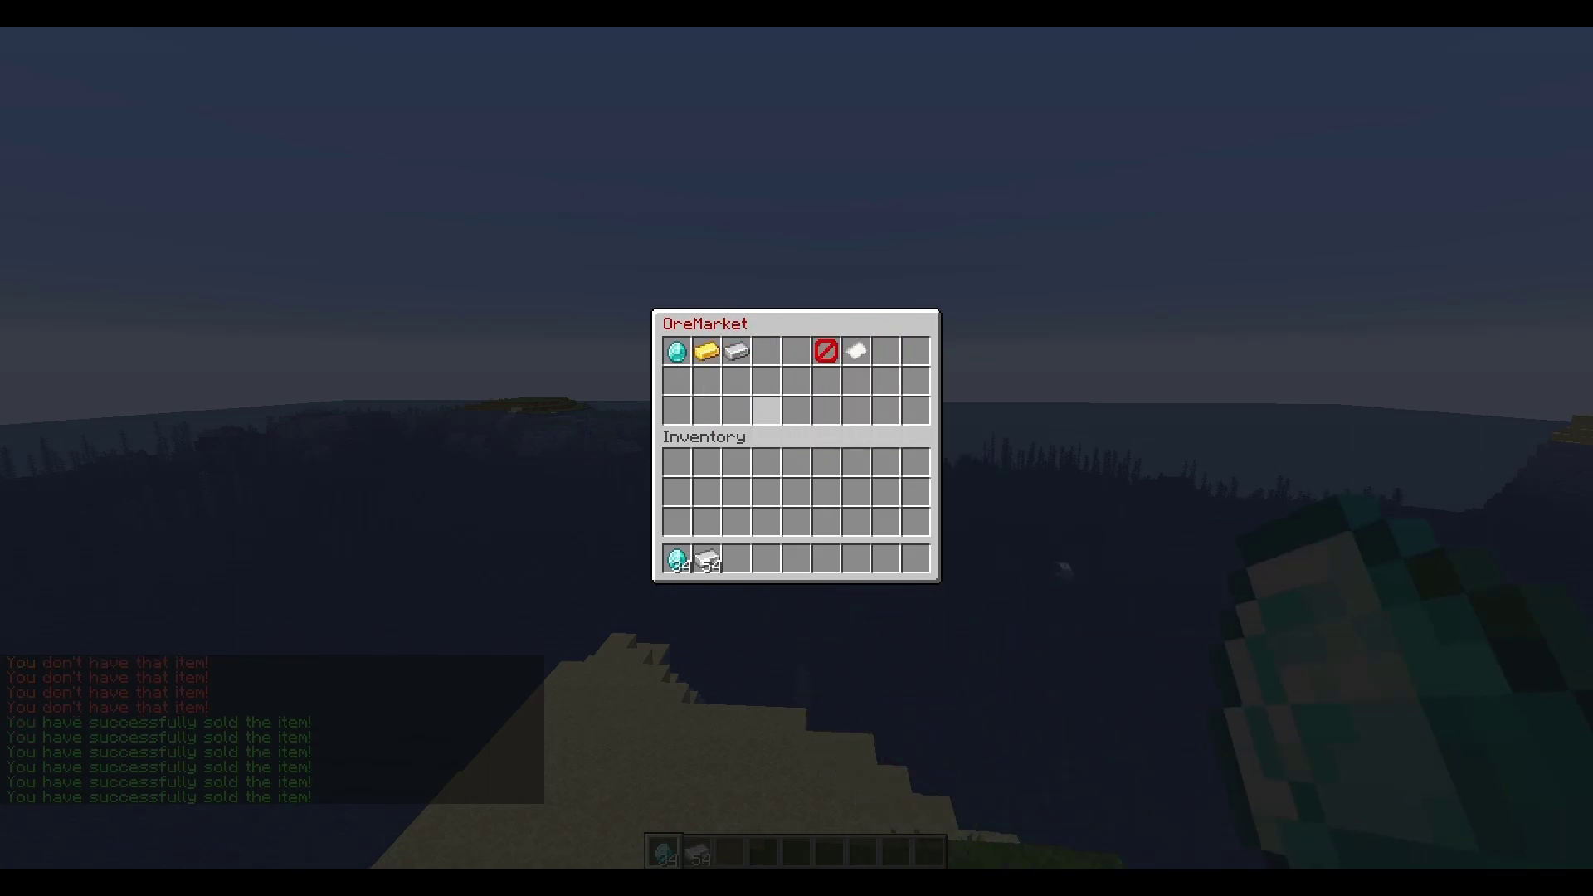
{"action": "key", "text": "Escape"}
- Trigger a market crash by running the /om-crash command
{"action": "type", "text": "t"}
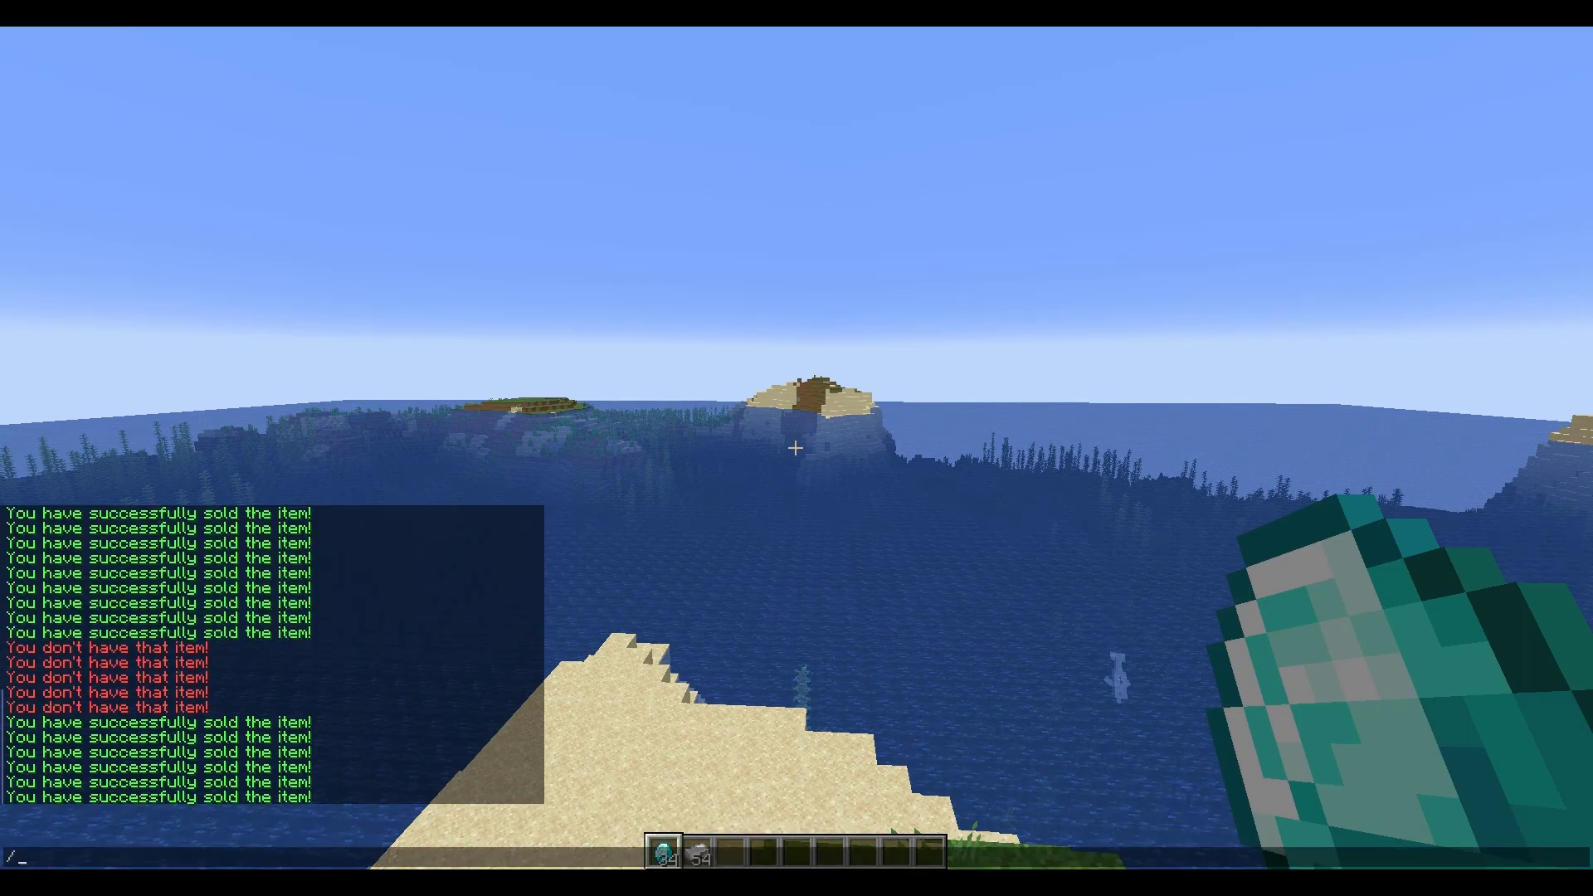
{"action": "type", "text": "/om-crash"}
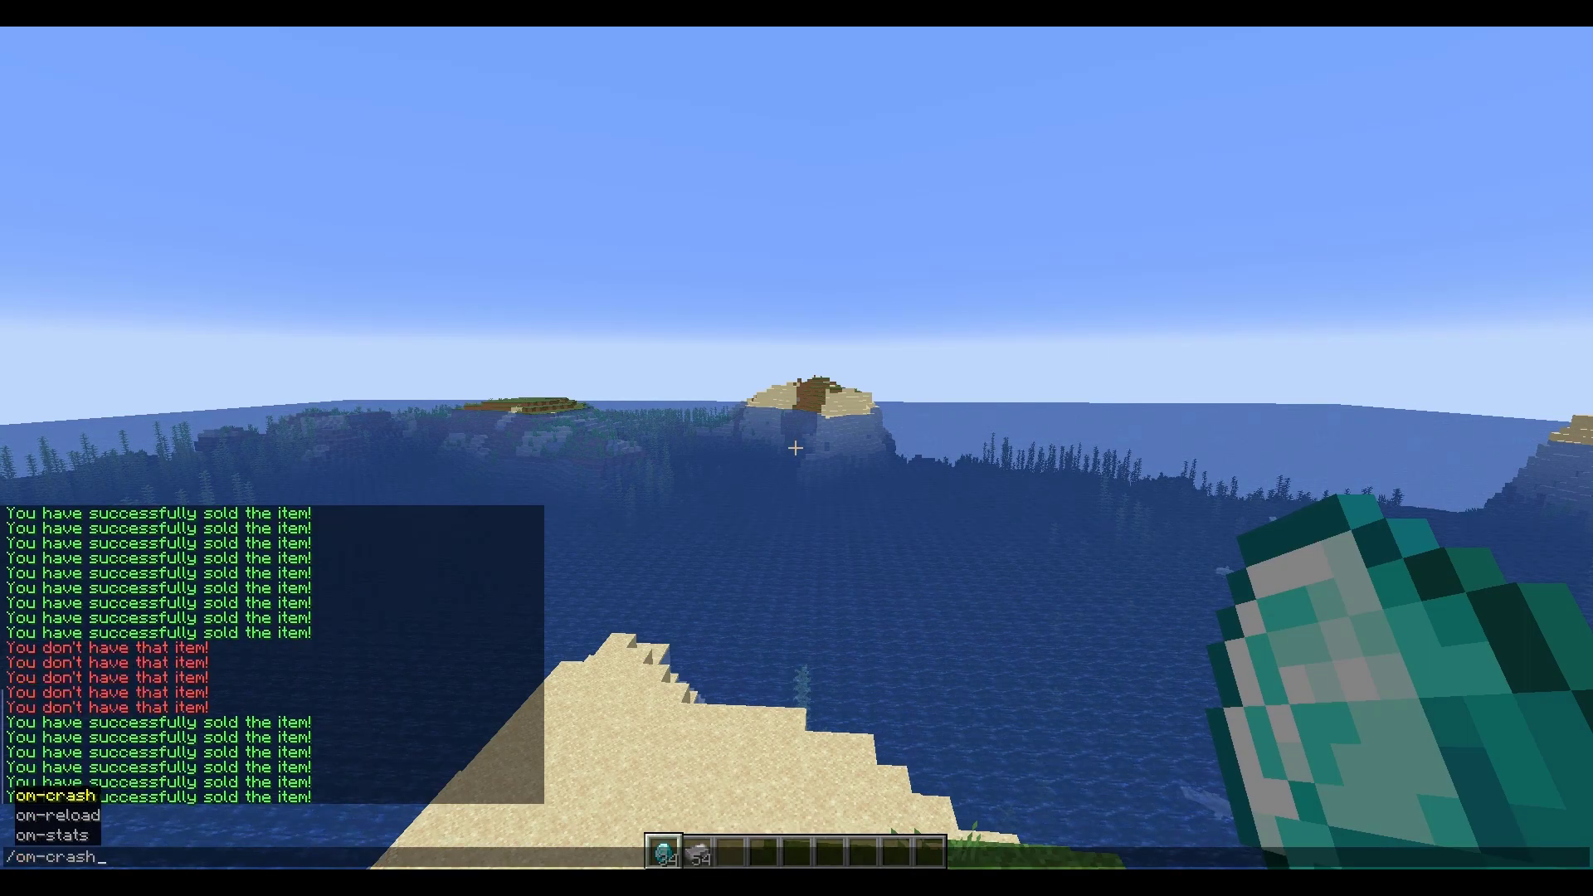
{"action": "key", "text": "Return"}
- Reopen the OreMarket shop, check the diamond and gold values following the crash, and close it
{"action": "key", "text": "w"}
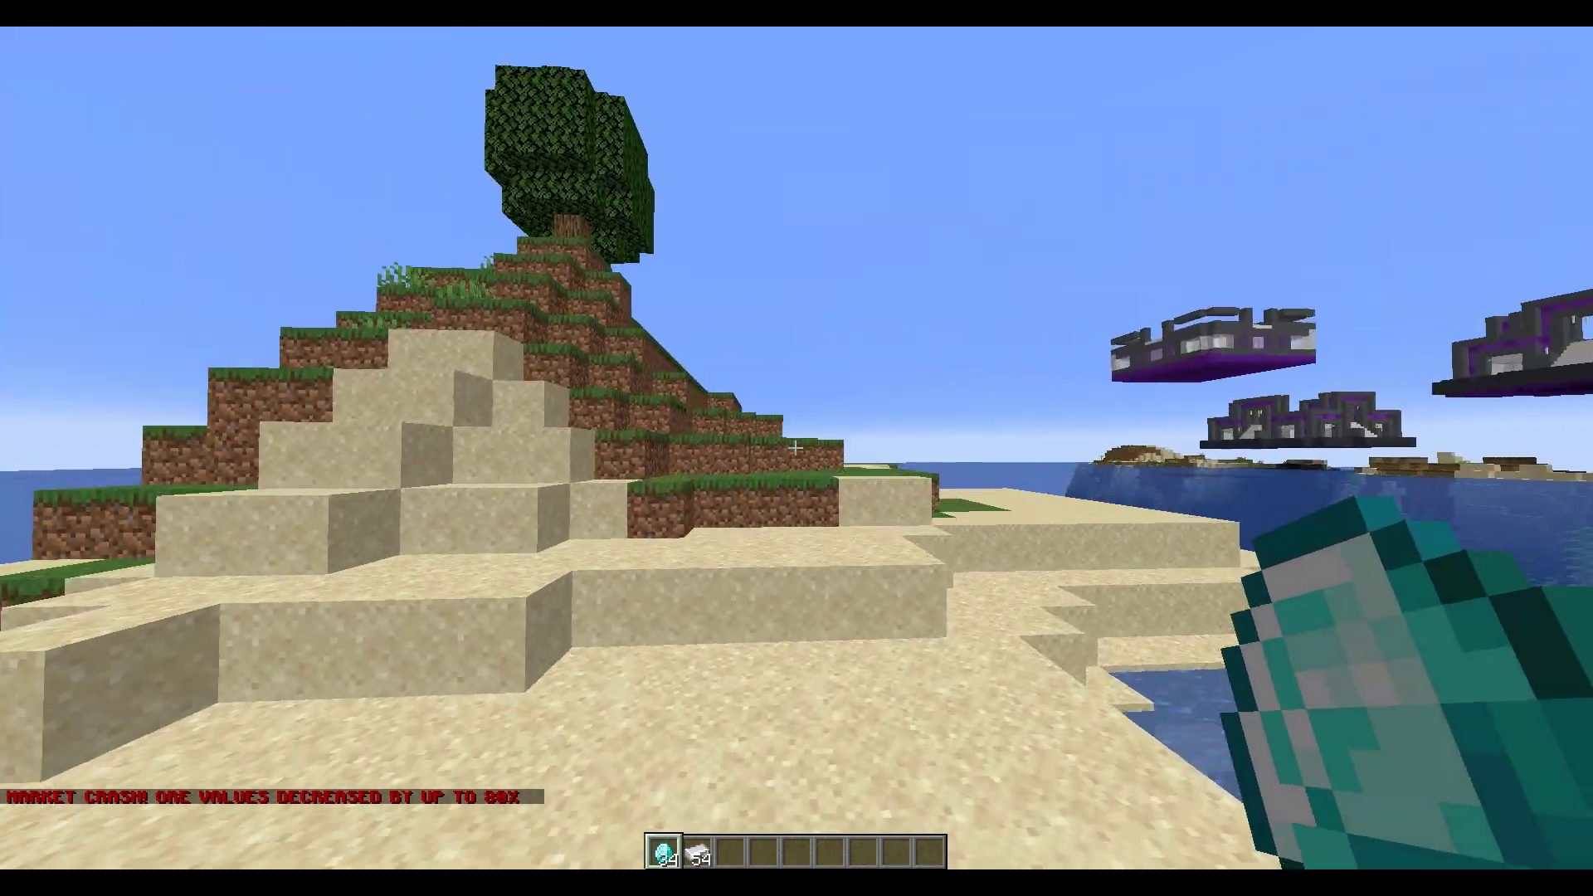
{"action": "key", "text": "w"}
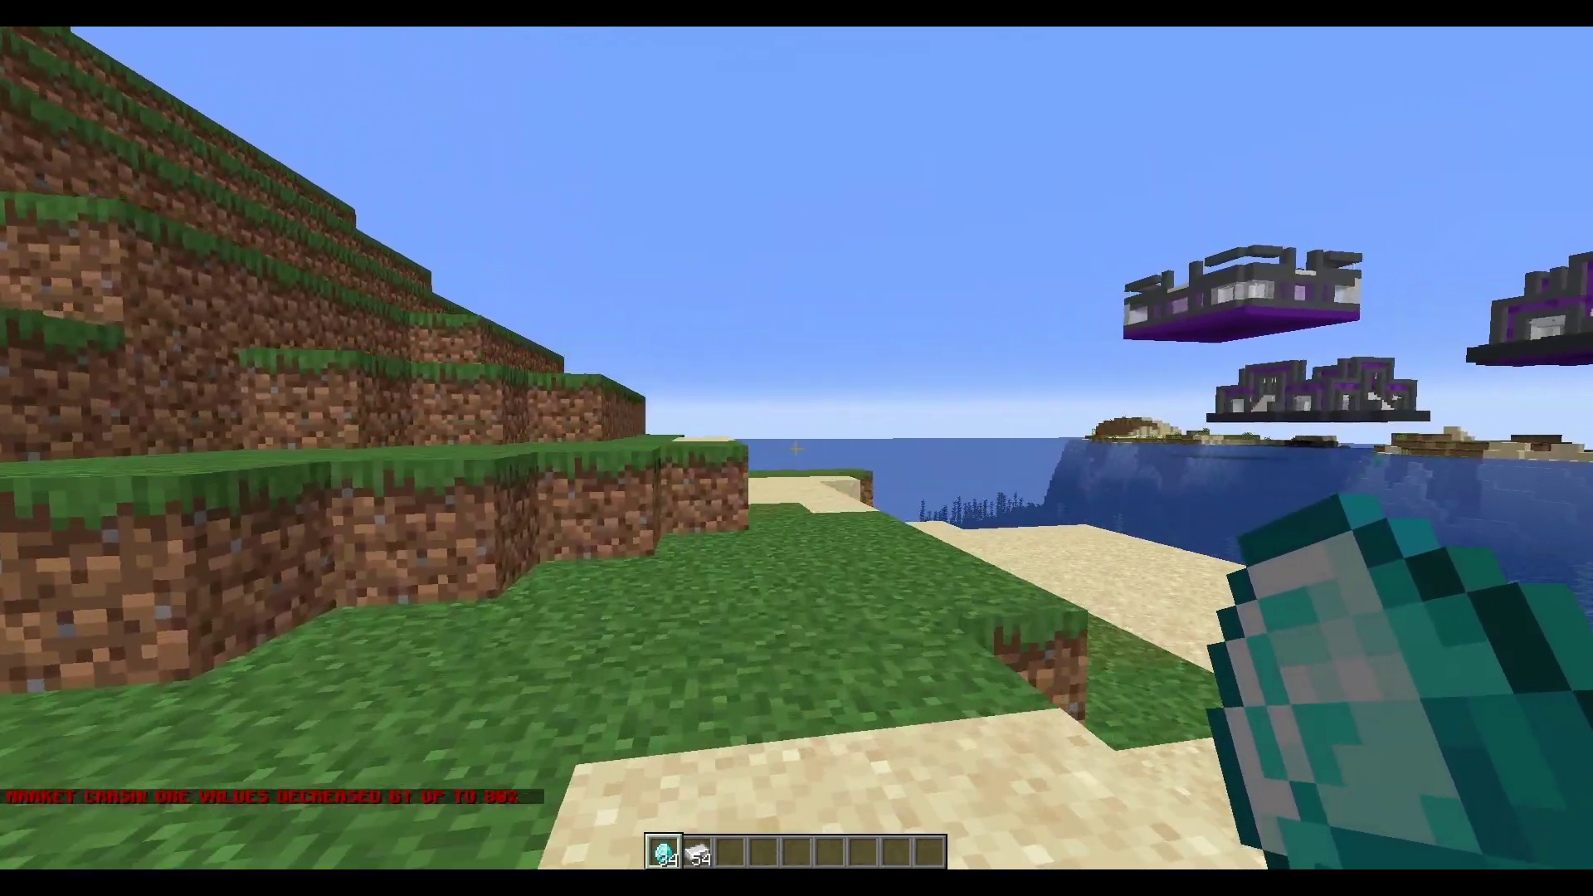
{"action": "key", "text": "t"}
{"action": "key", "text": "Up"}
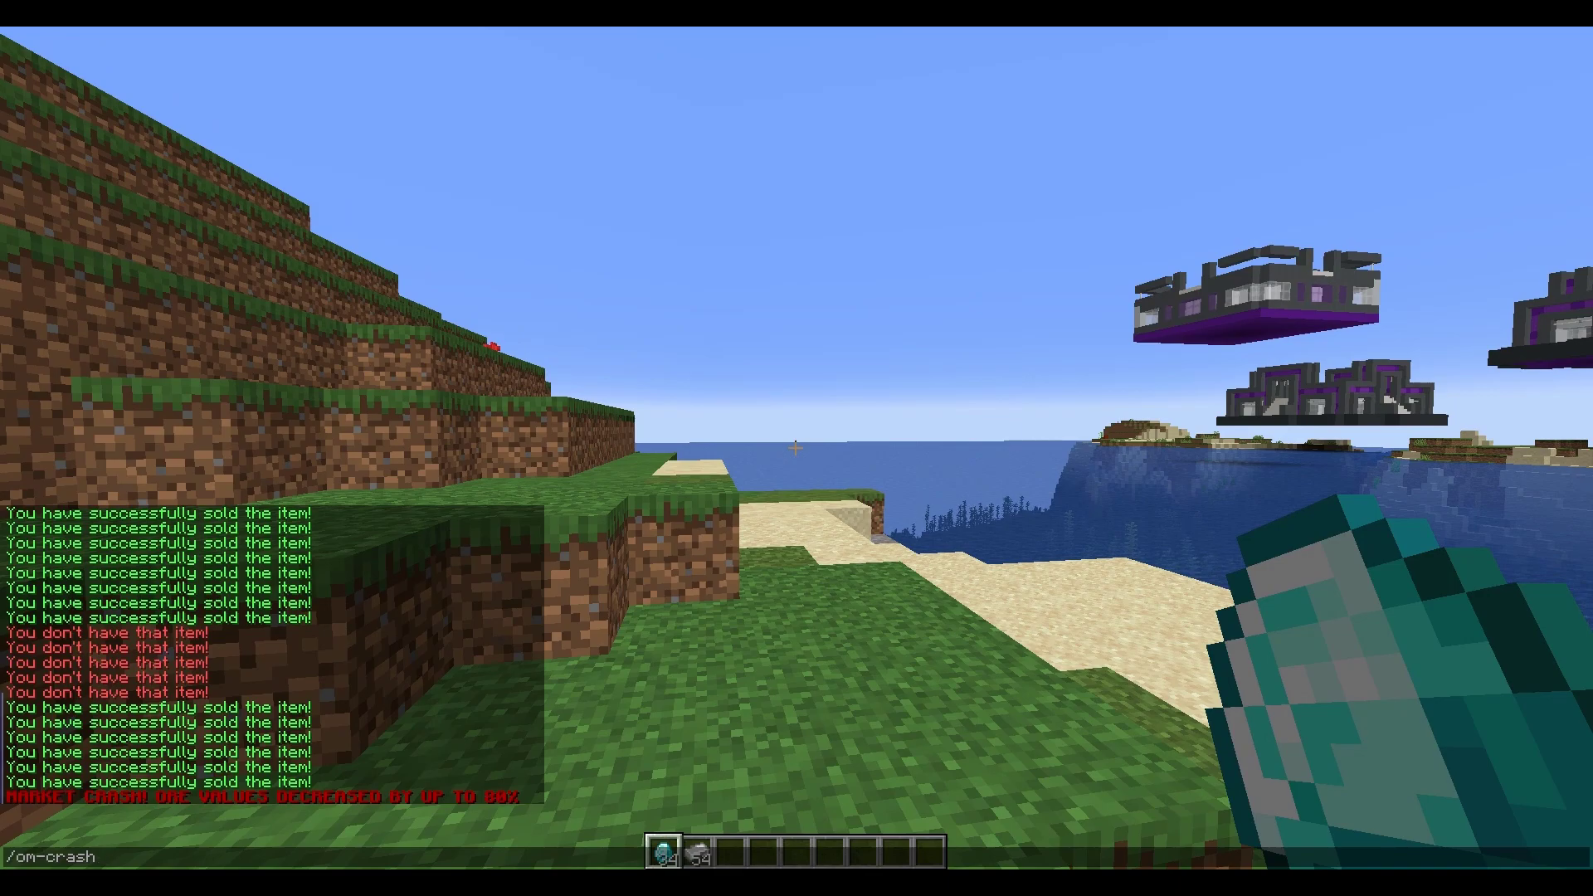
{"action": "key", "text": "Up"}
{"action": "key", "text": "Return"}
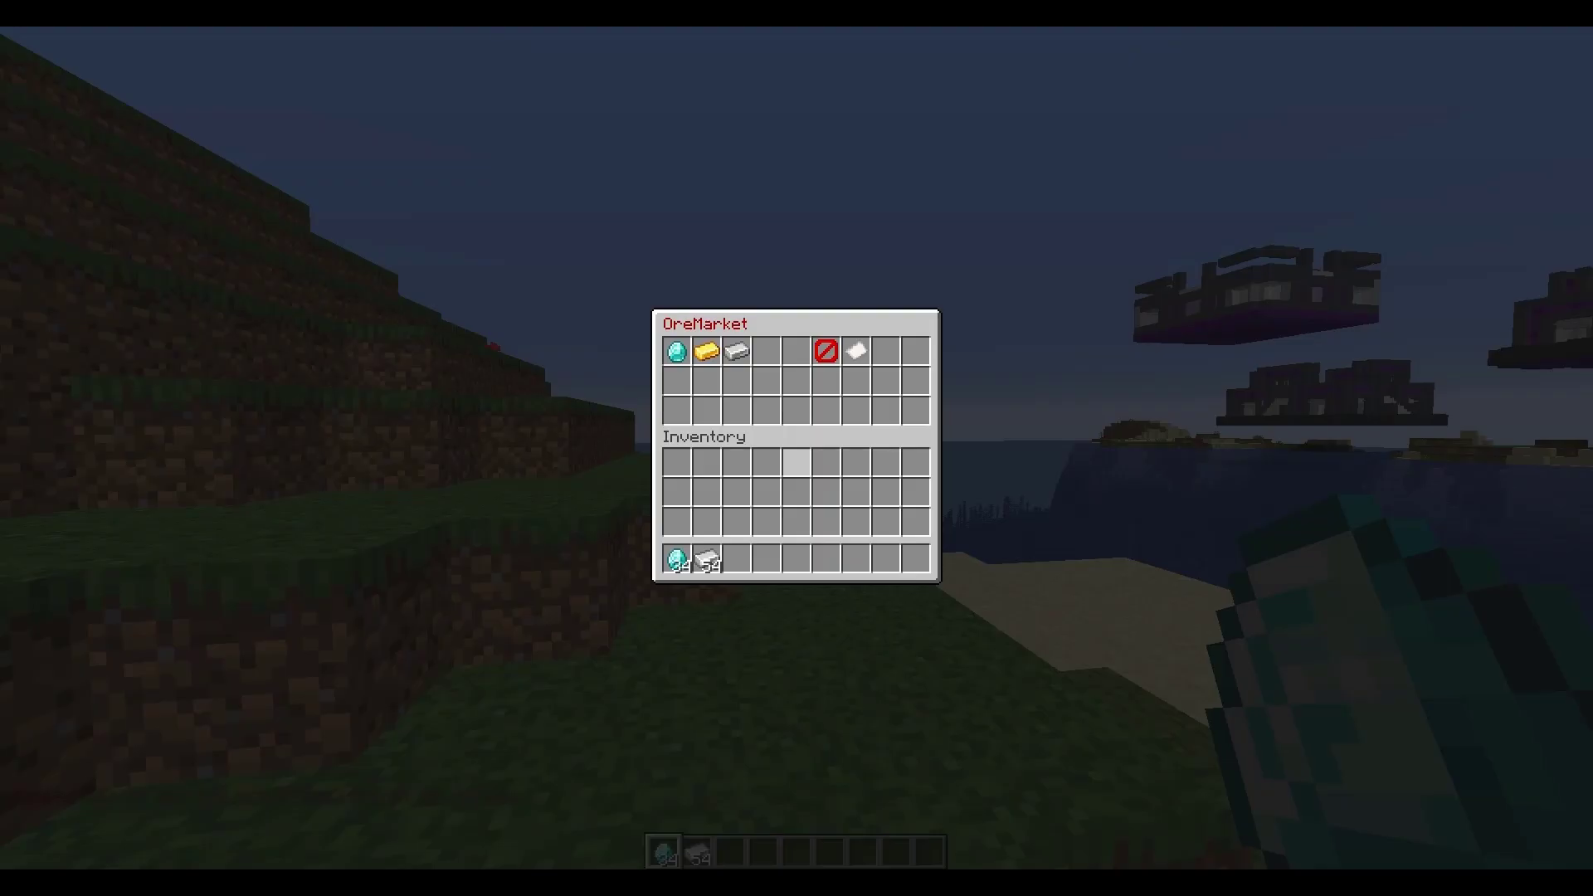
{"action": "mouse_move", "coordinate": [677, 351]}
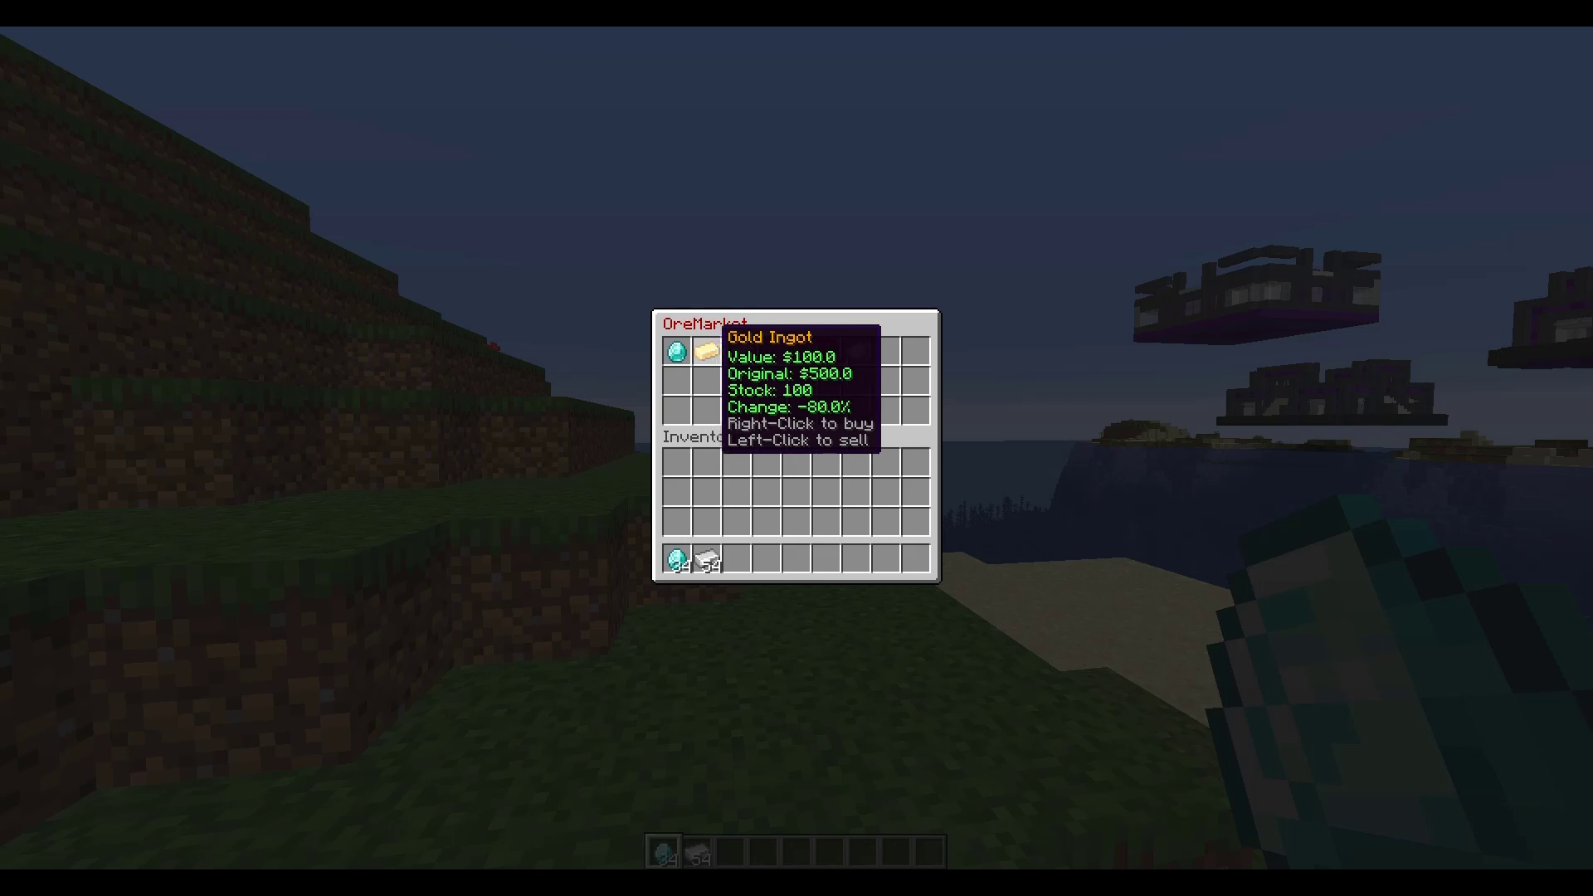
{"action": "key", "text": "Escape"}
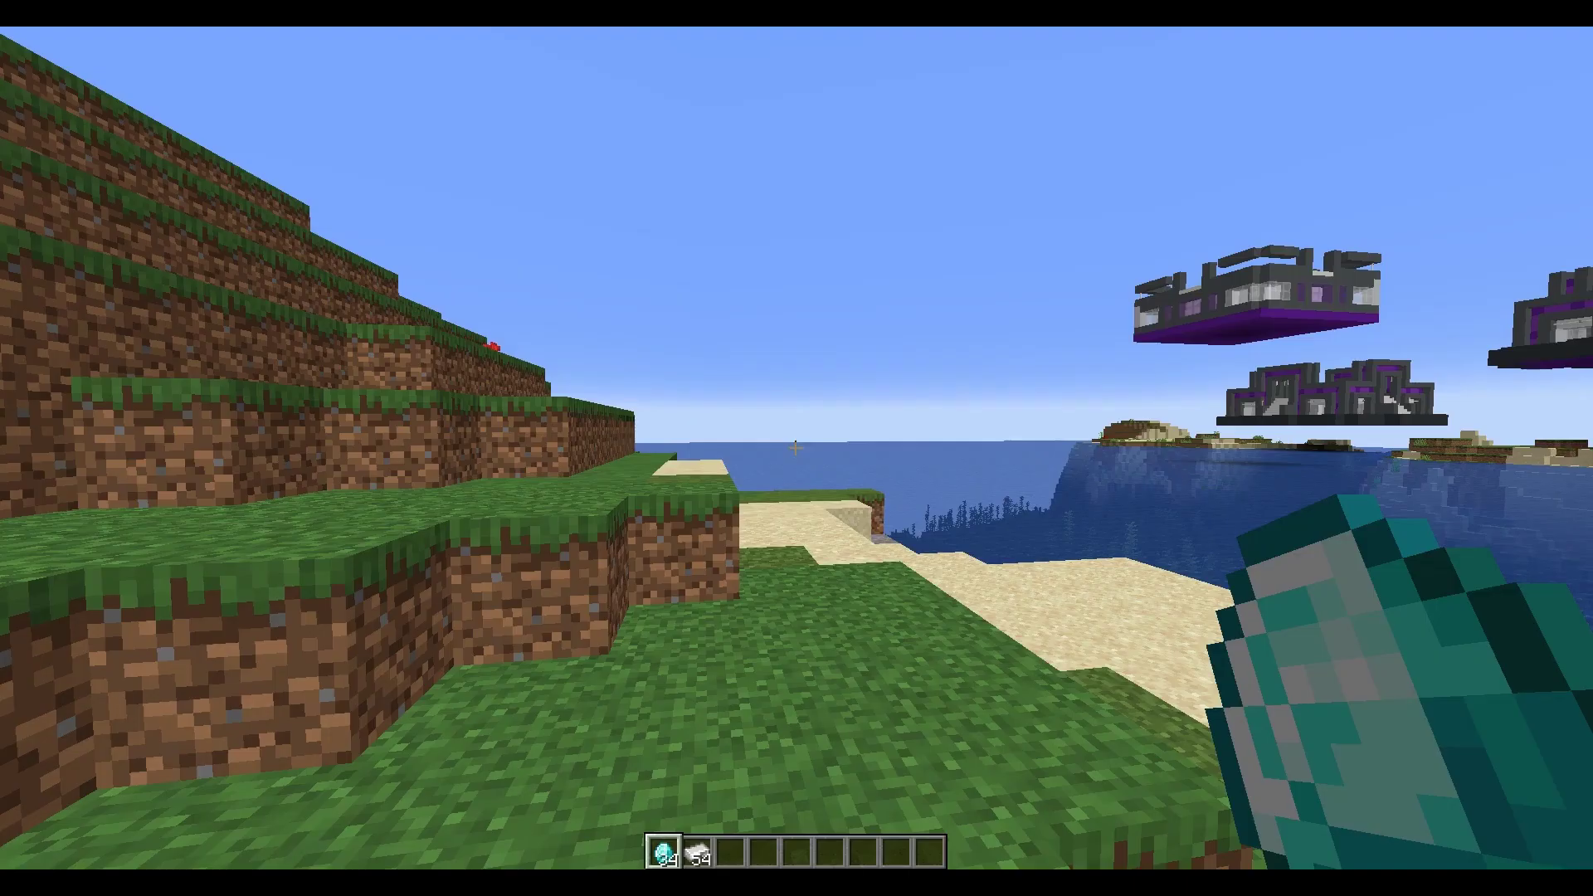
{"action": "key", "text": "w"}
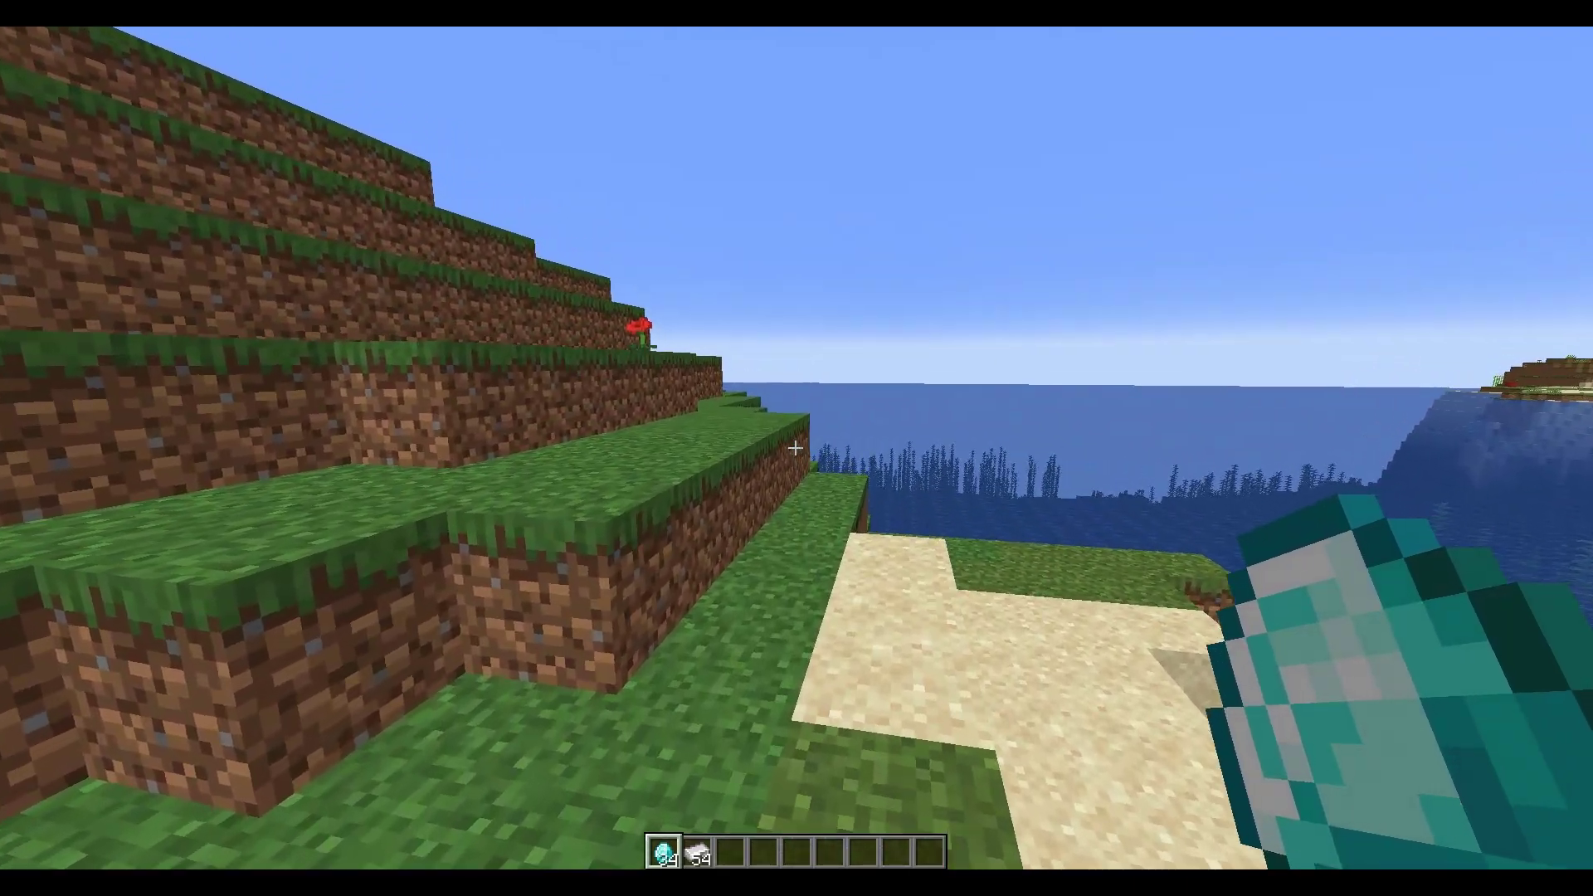
{"action": "key", "text": "w"}
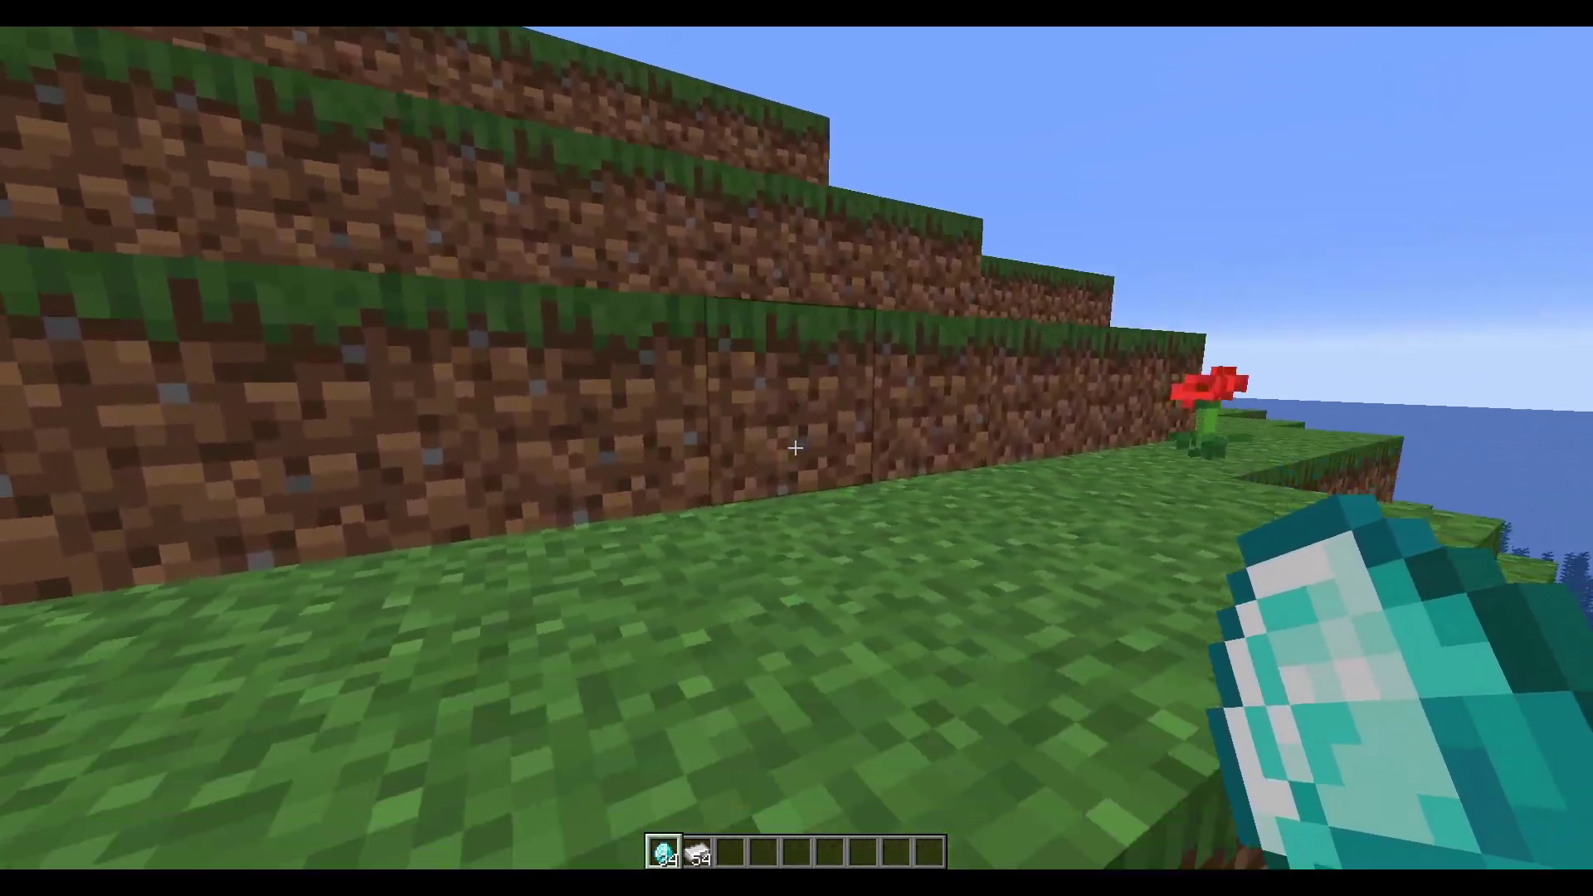
{"action": "key", "text": "space"}
{"action": "key", "text": "space"}
{"action": "key", "text": "w"}
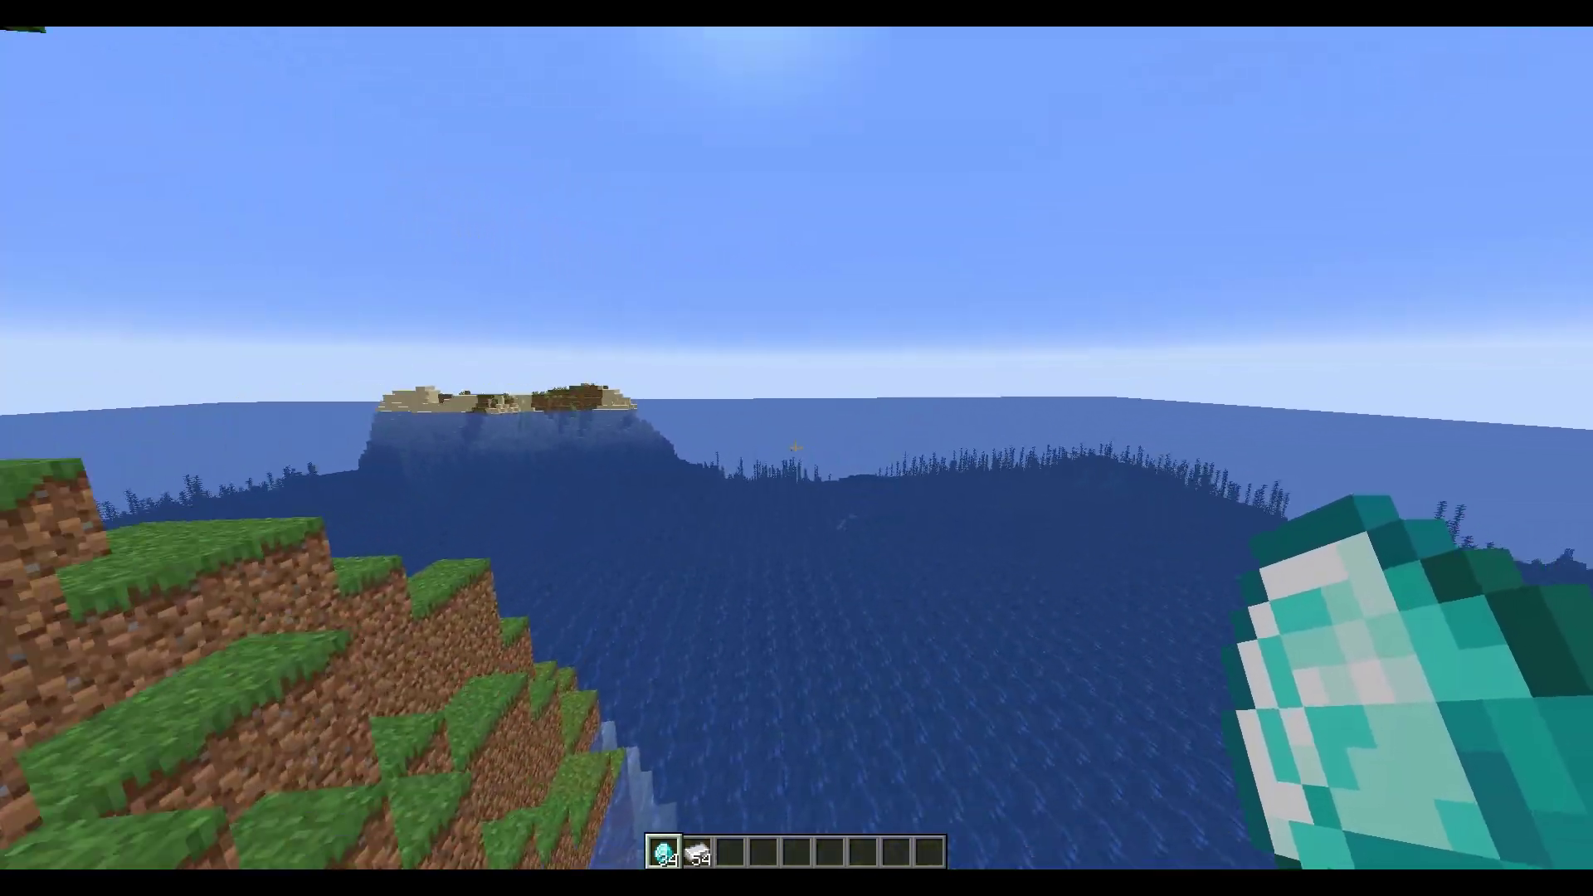
{"action": "key", "text": "w"}
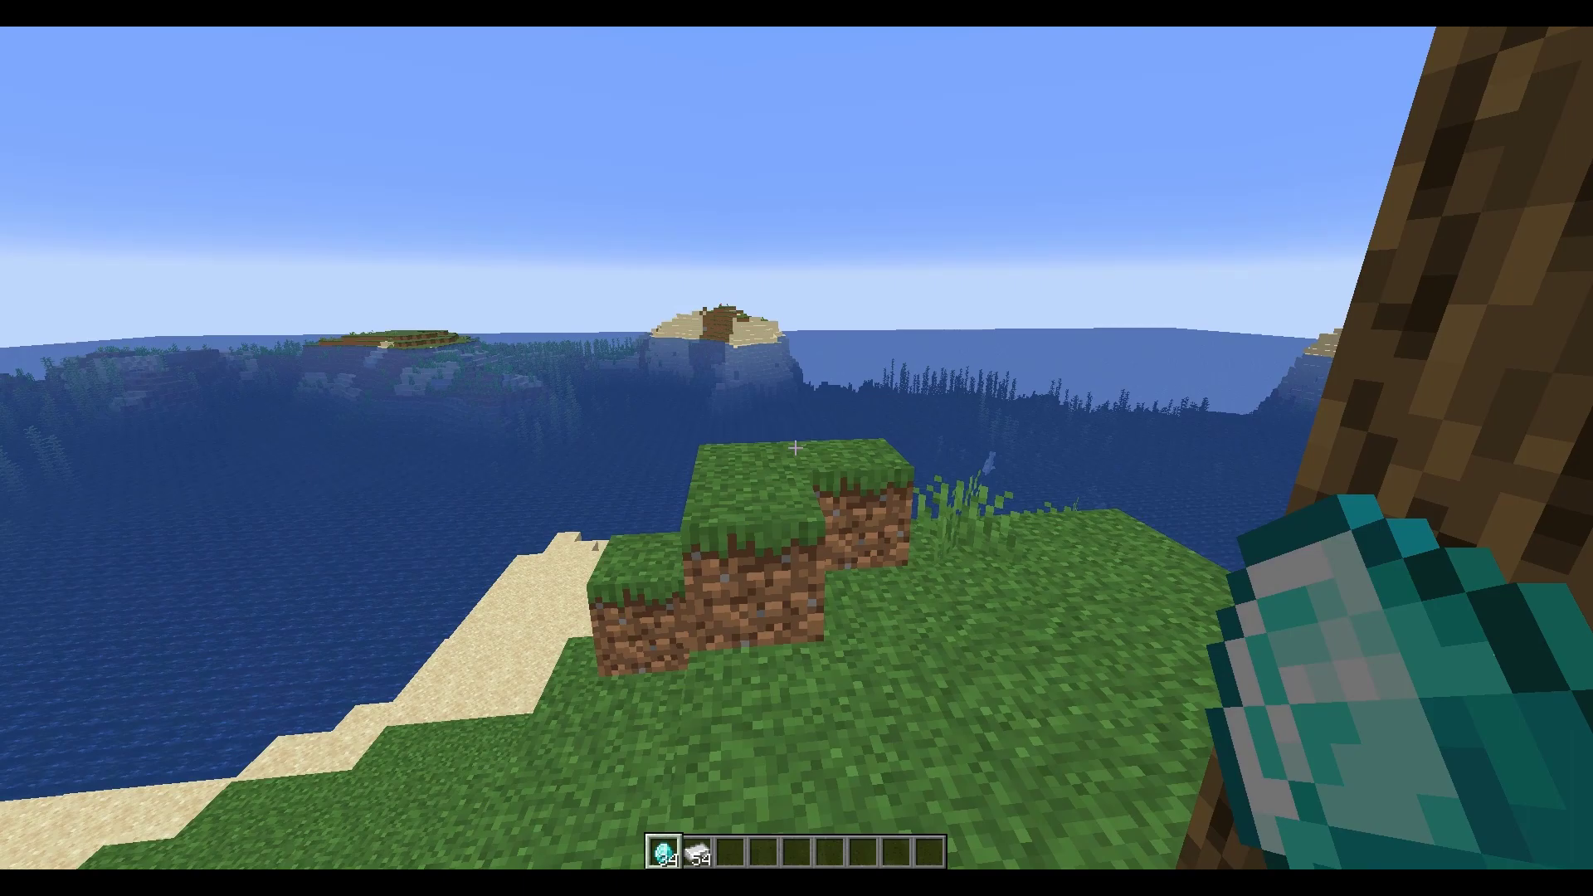
{"action": "key", "text": "space"}
{"action": "key", "text": "shift"}
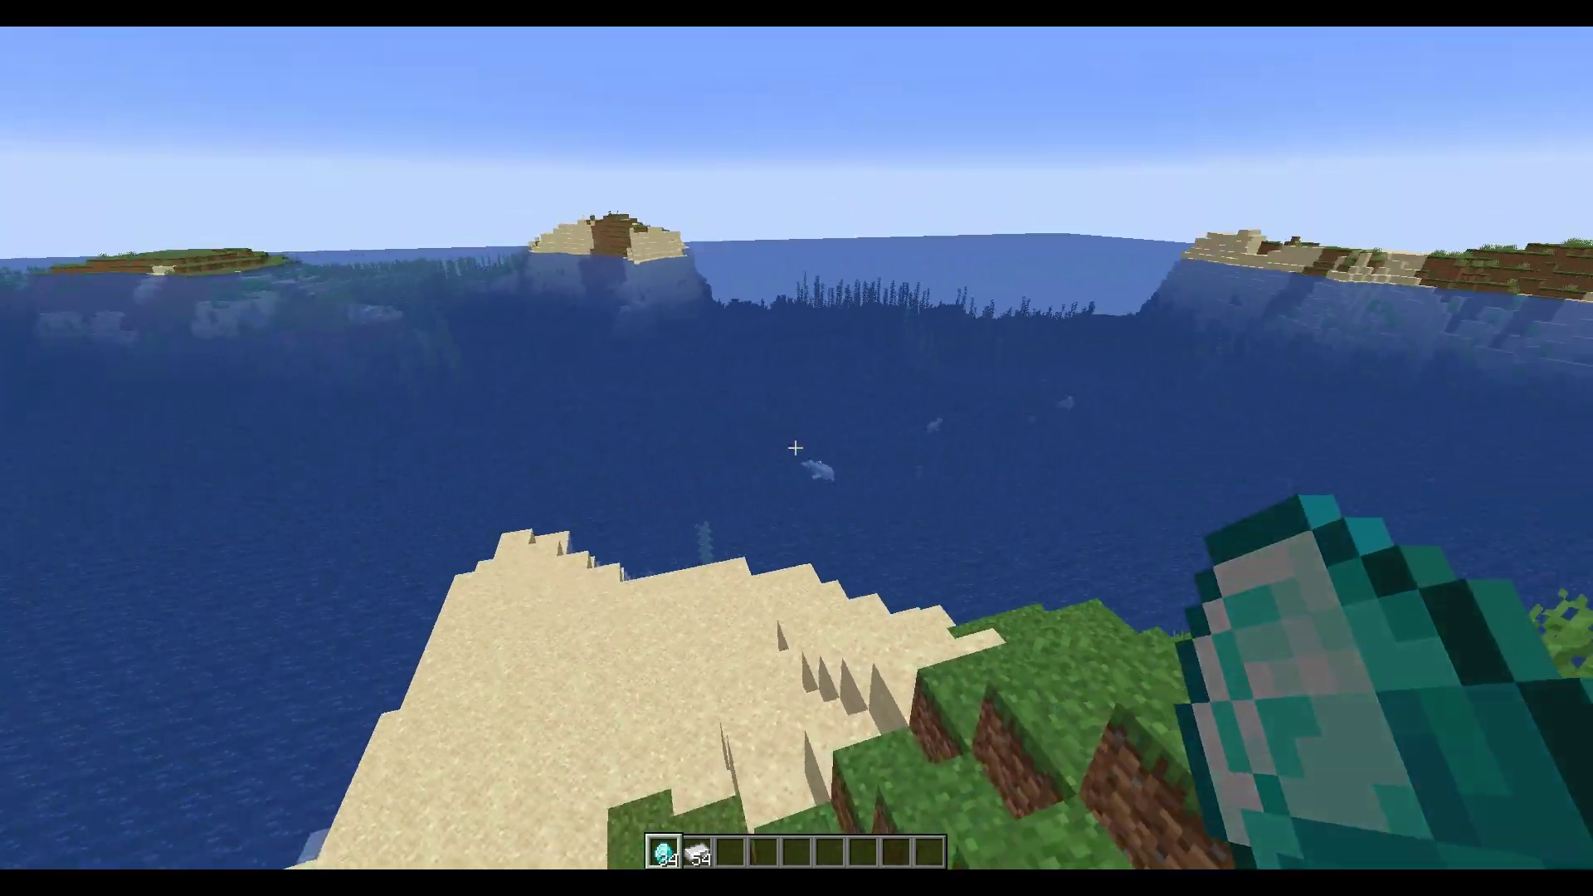
{"action": "key", "text": "w"}
{"action": "key", "text": "w"}
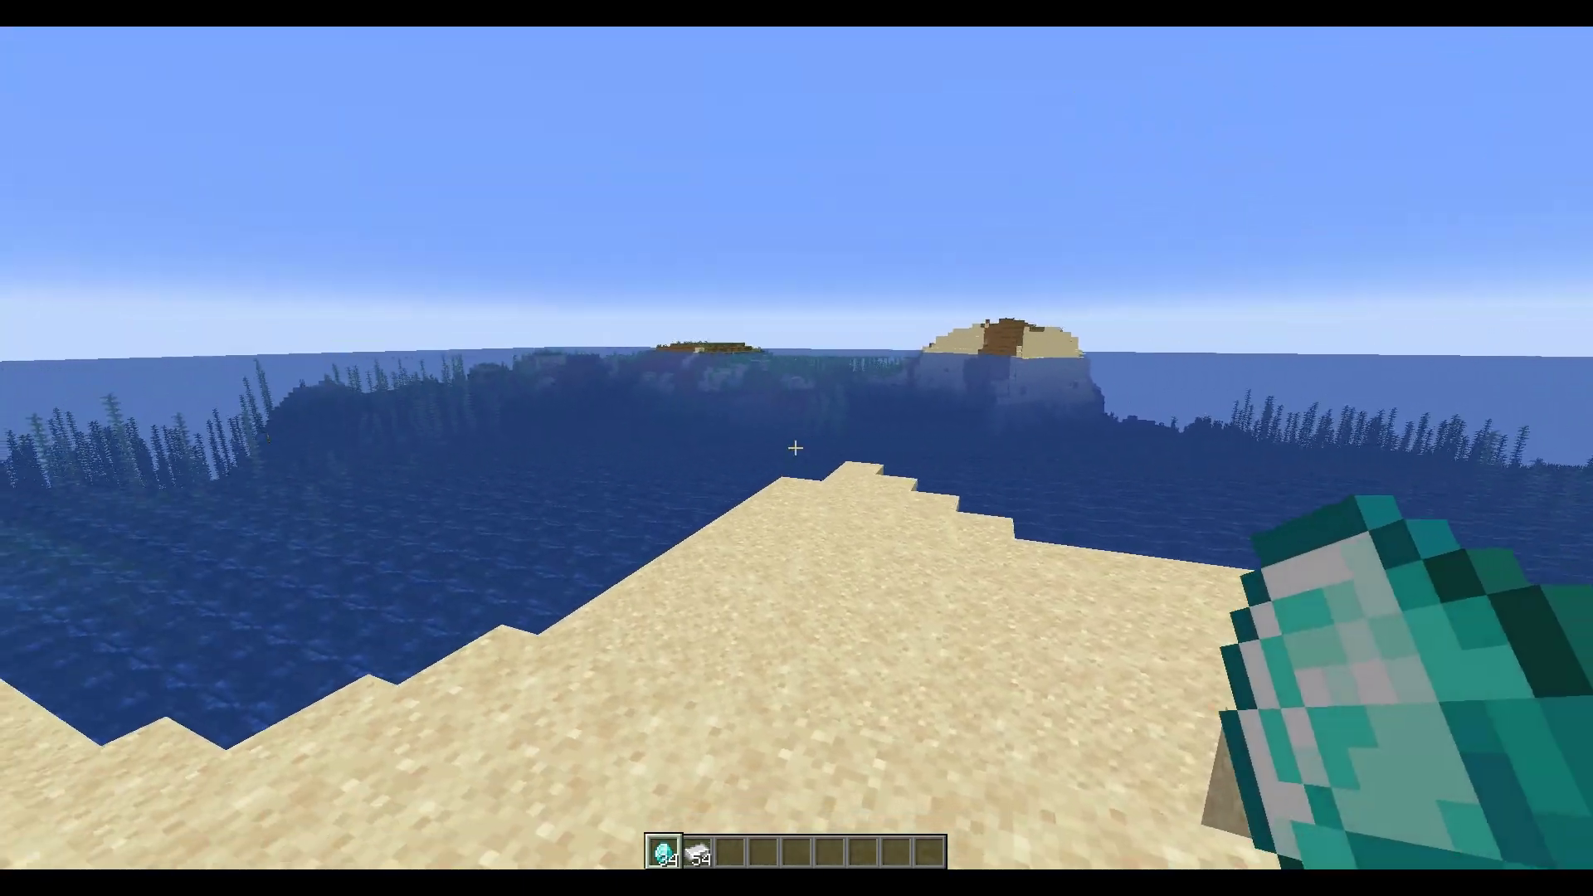
{"action": "key", "text": "t"}
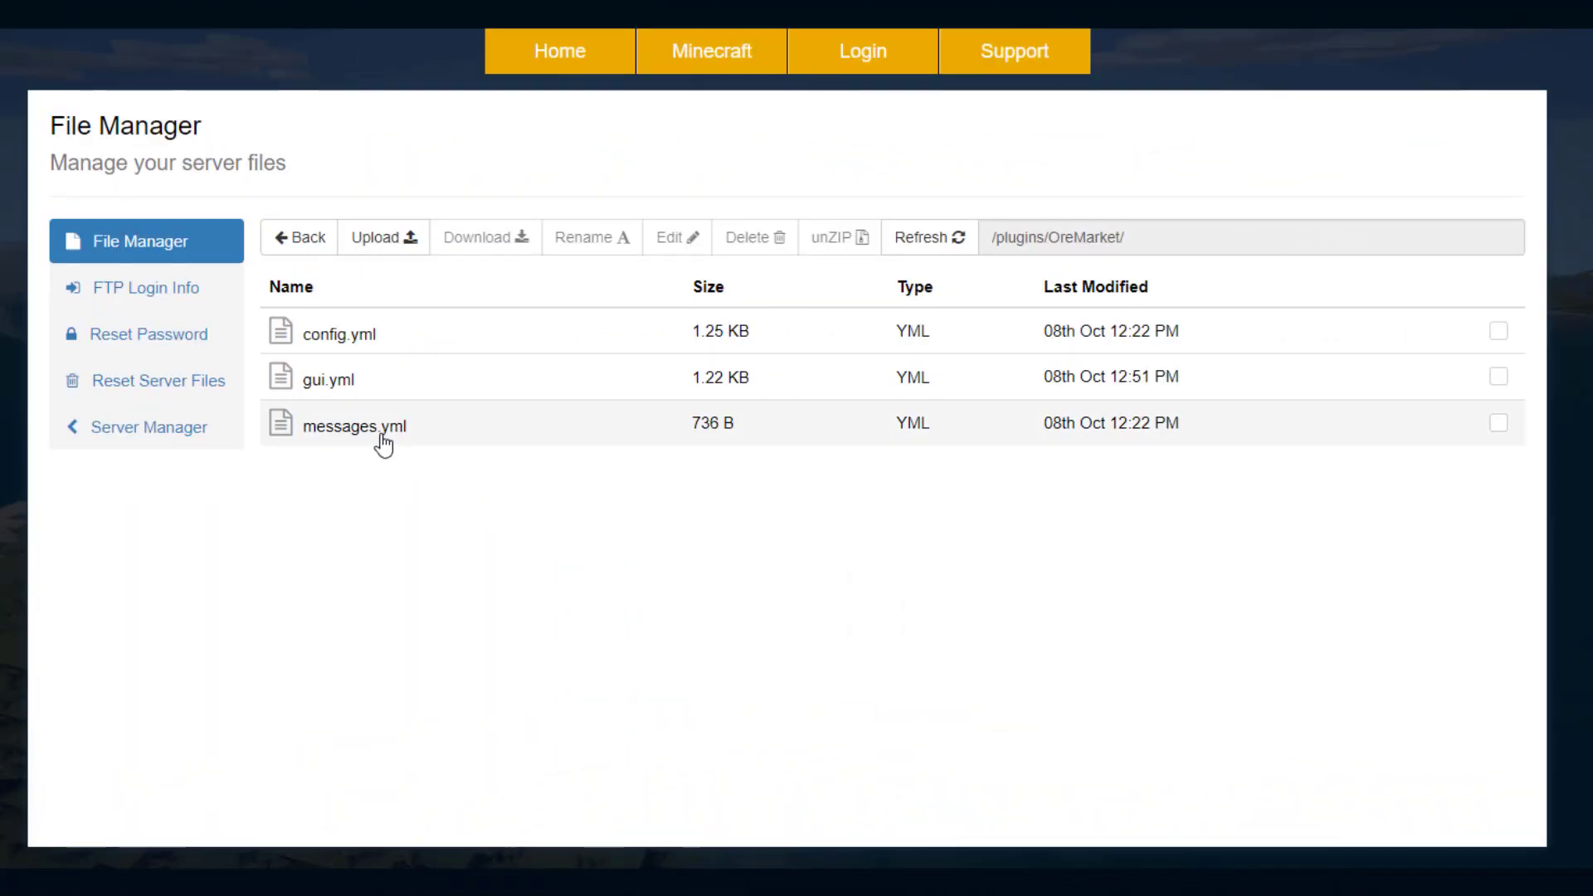
- Open config.yml and examine the message prefix, value message timing and tax settings
{"action": "double_click", "coordinate": [352, 337]}
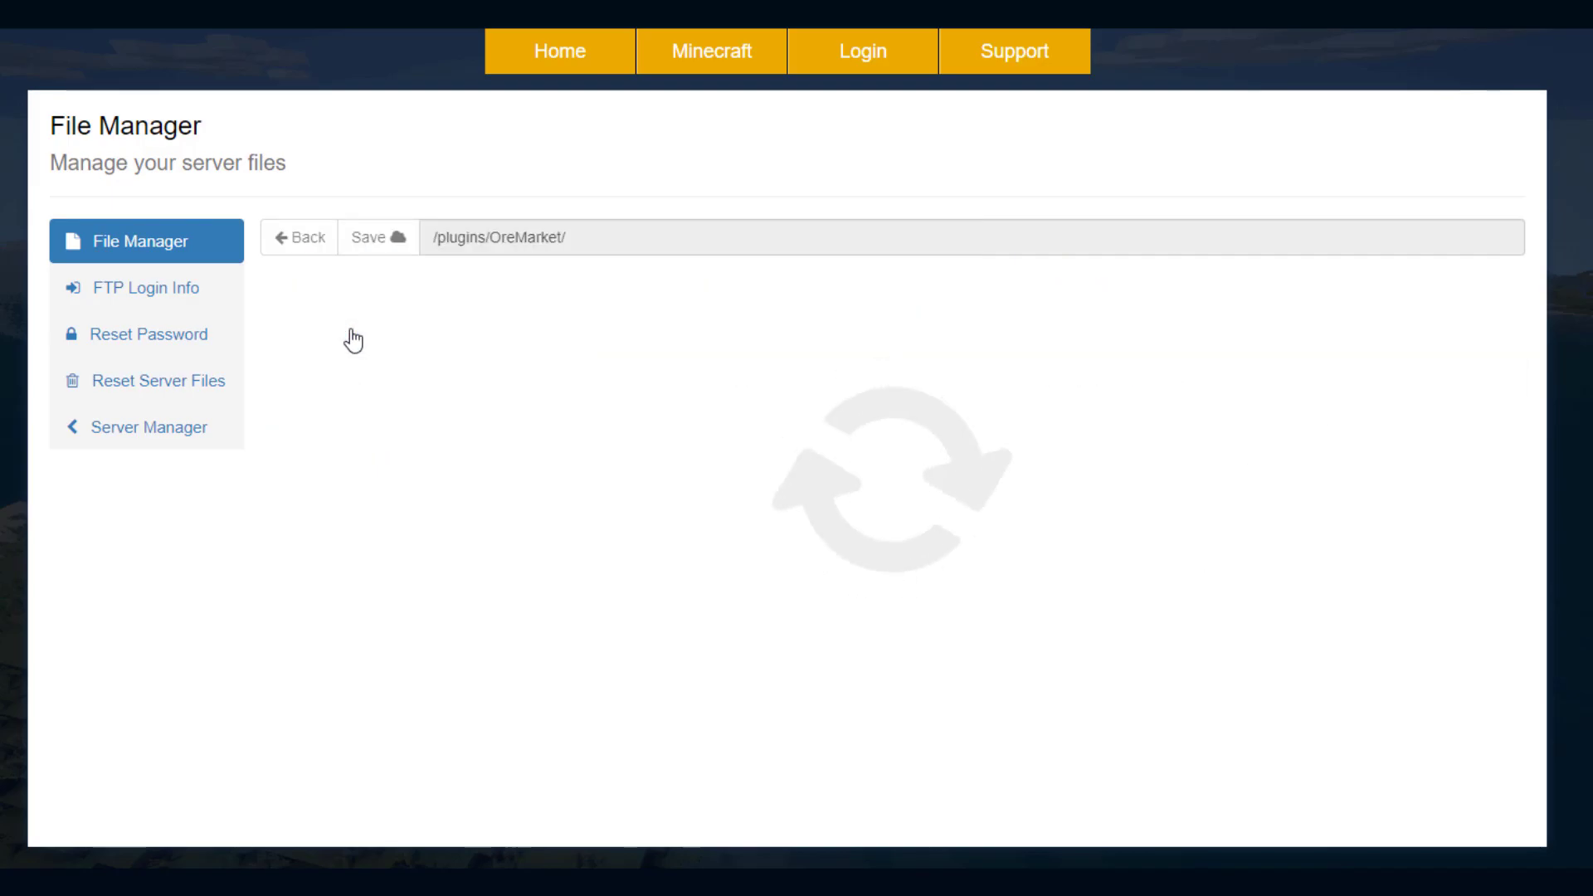
{"action": "left_click_drag", "start_coordinate": [318, 337], "coordinate": [505, 348]}
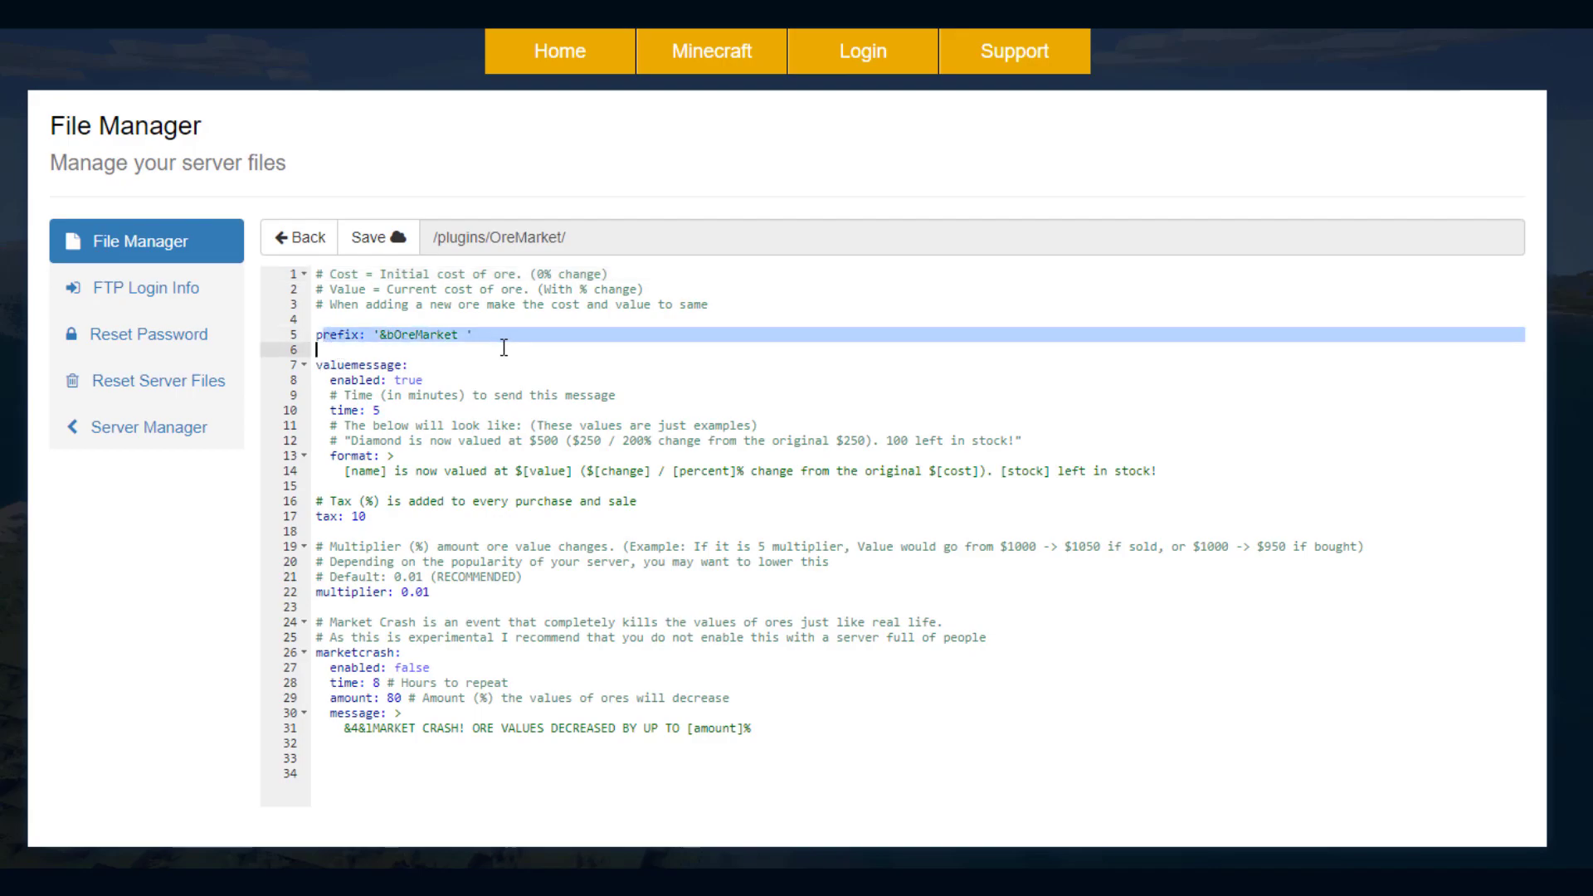
{"action": "left_click", "coordinate": [477, 338]}
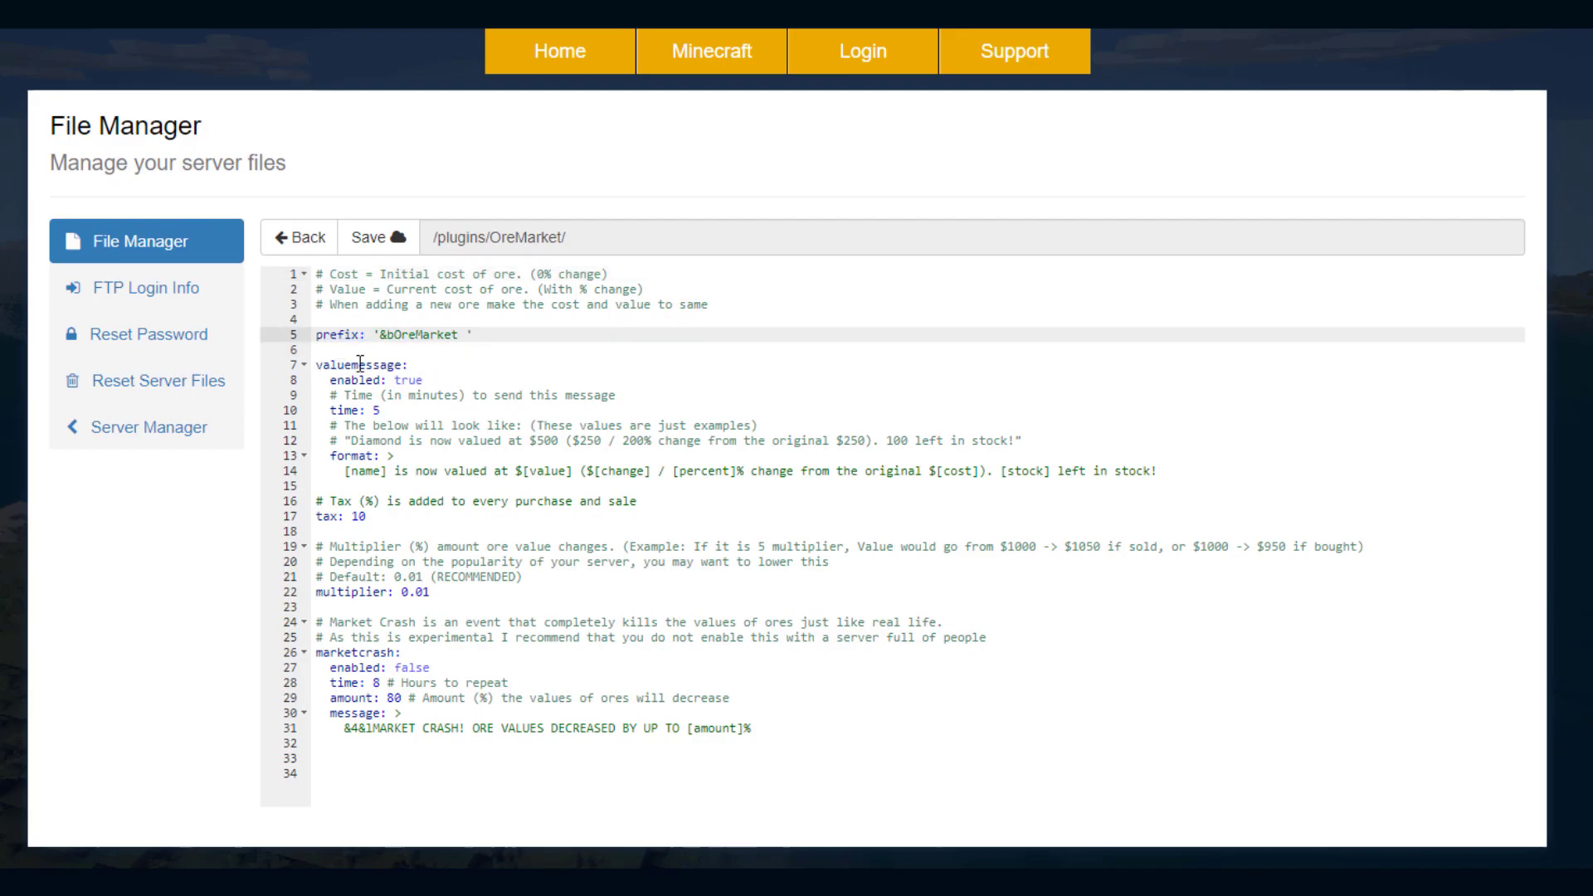
{"action": "left_click_drag", "start_coordinate": [324, 366], "coordinate": [367, 412]}
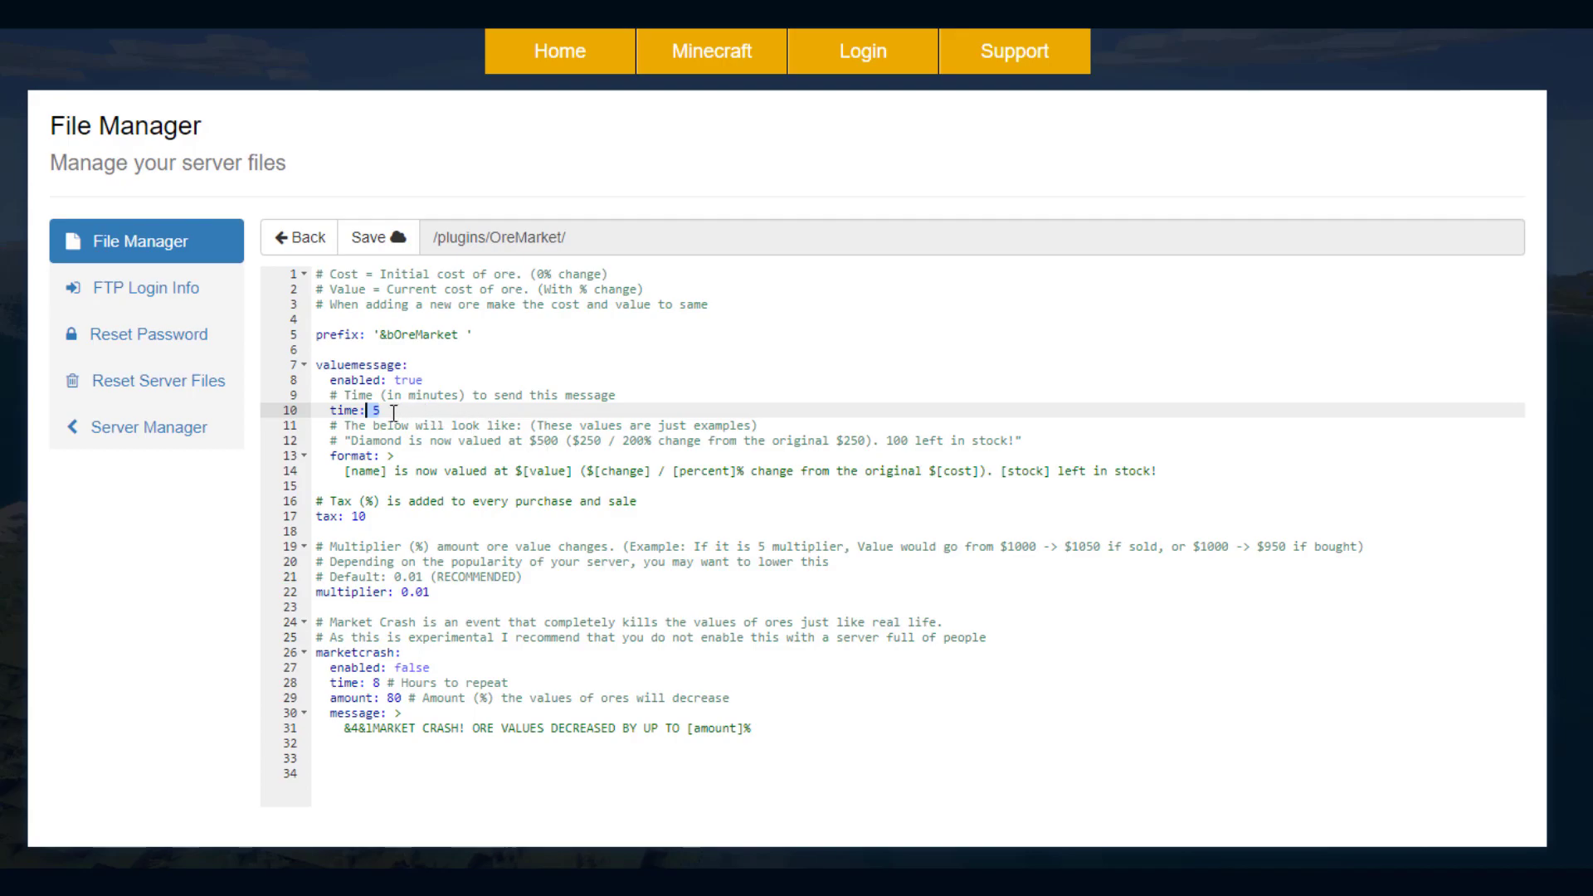
{"action": "left_click_drag", "start_coordinate": [411, 514], "coordinate": [317, 502]}
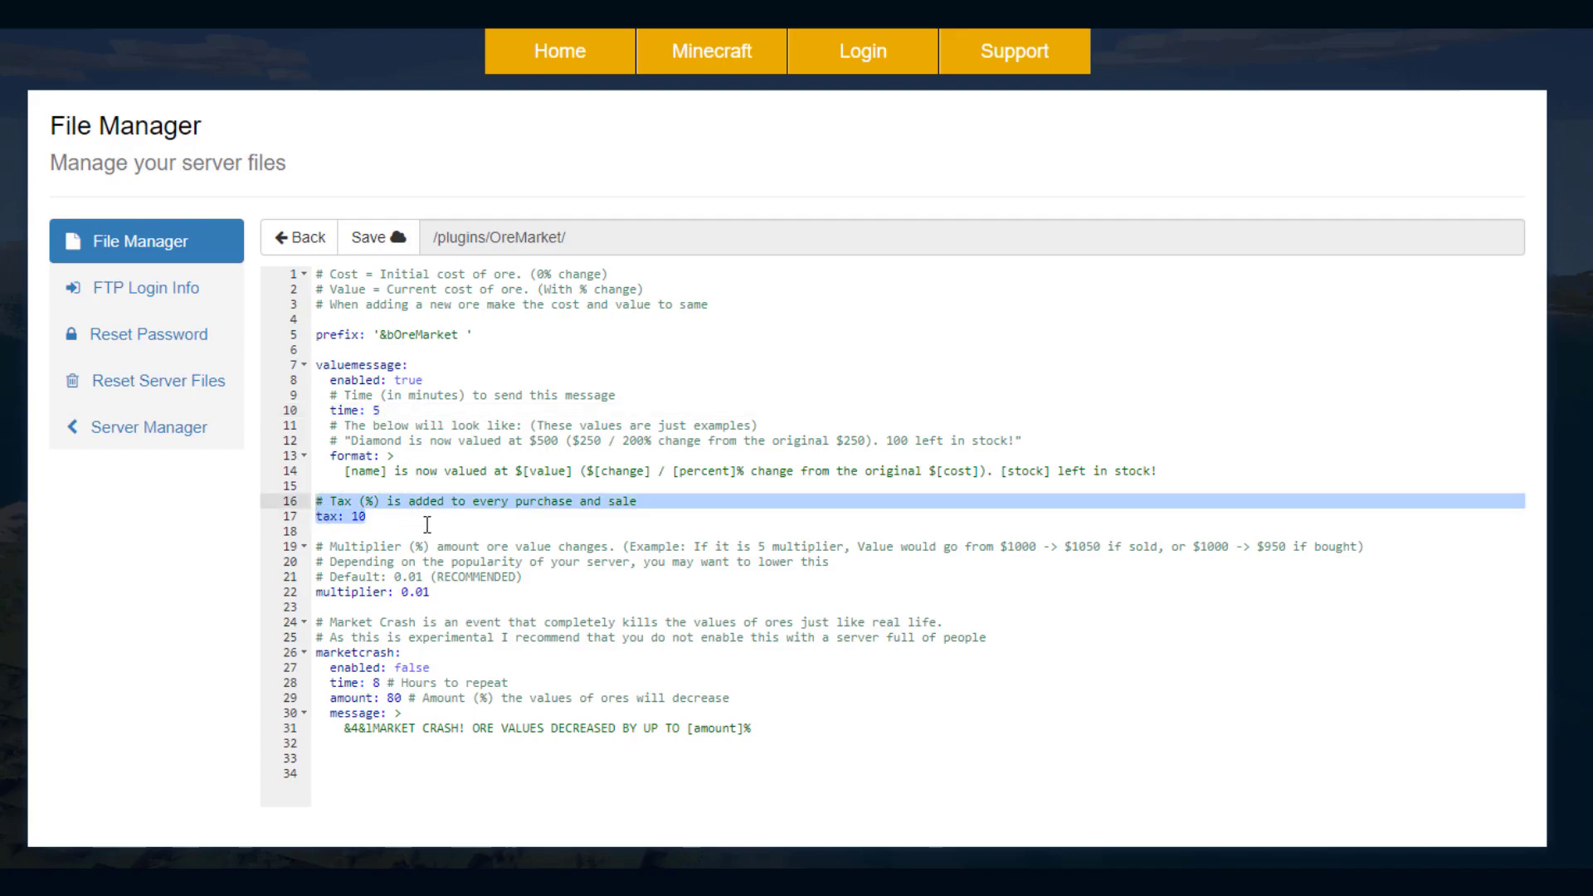
{"action": "left_click", "coordinate": [390, 508]}
{"action": "left_click_drag", "start_coordinate": [378, 518], "coordinate": [316, 504]}
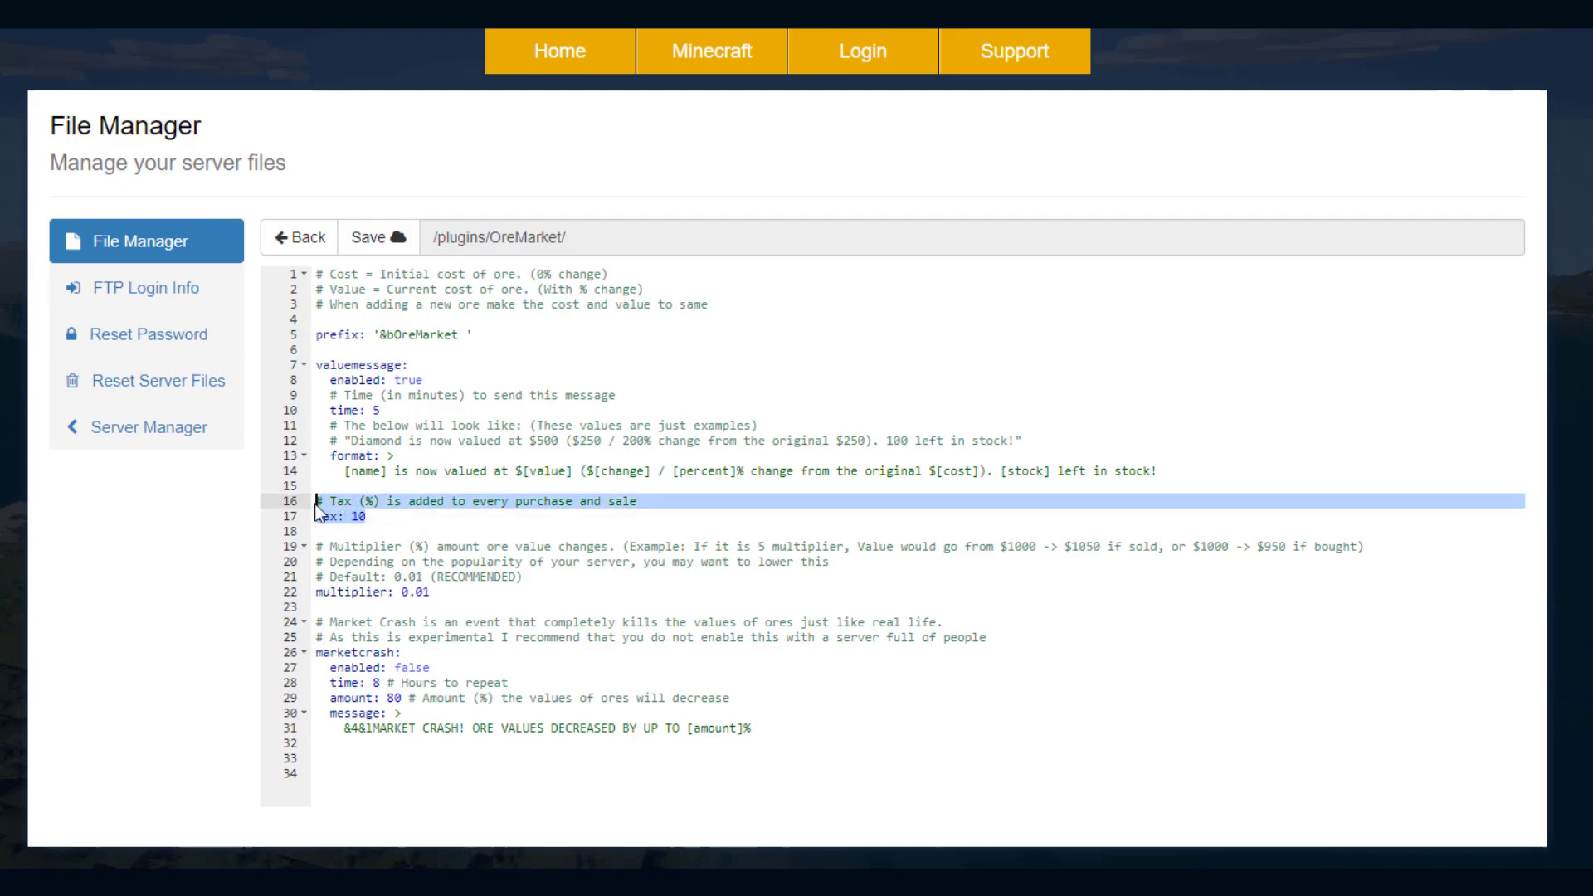
{"action": "left_click", "coordinate": [370, 516]}
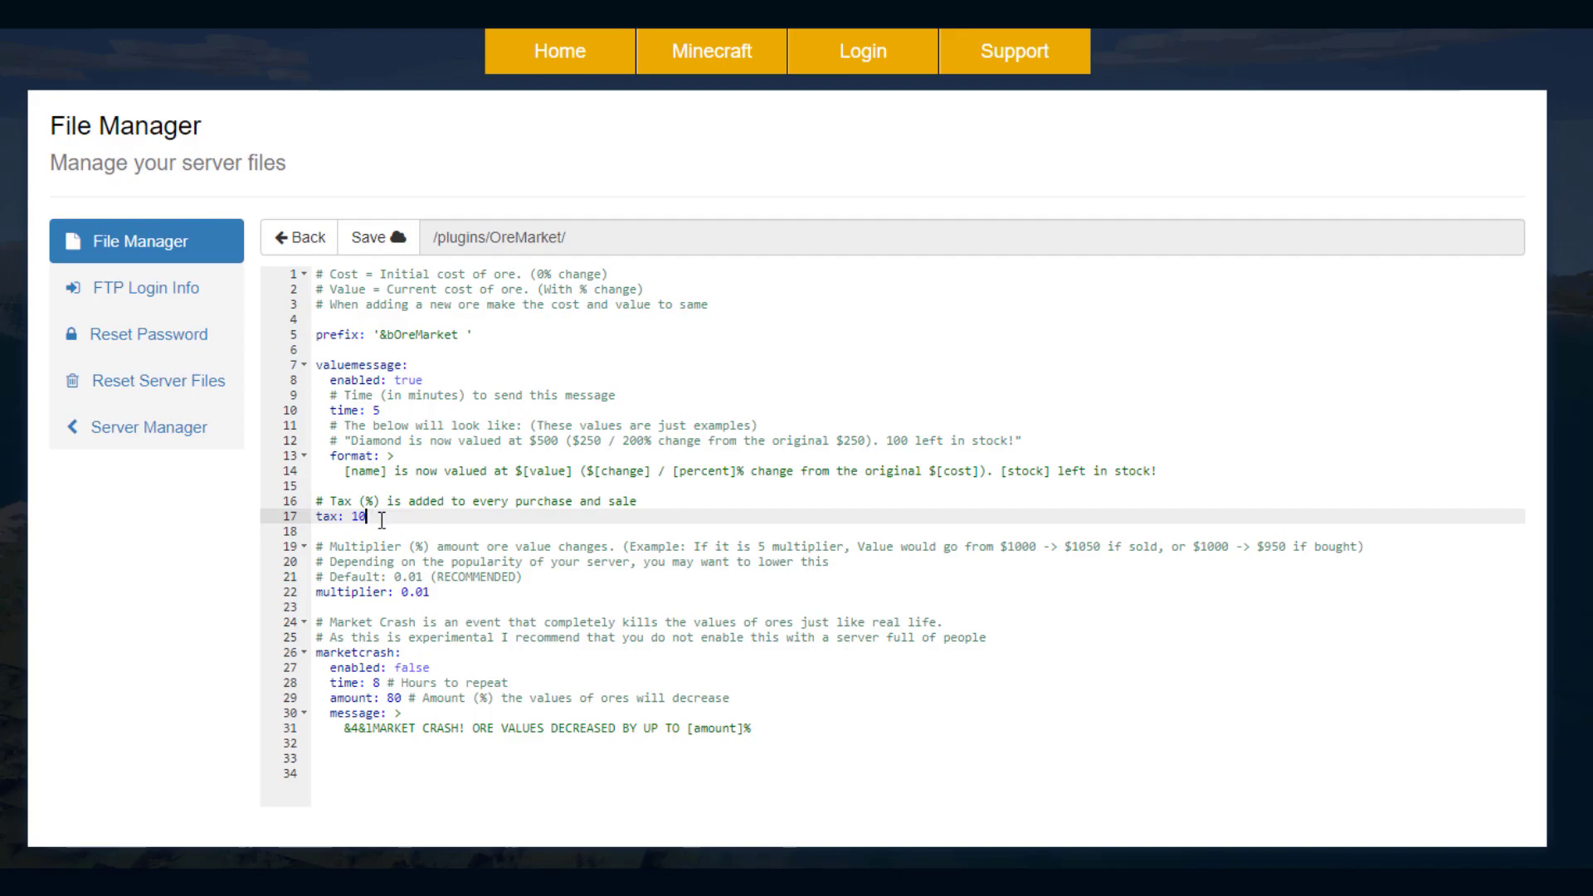
- Examine the multiplier setting in config.yml together with its comments on the recommended default and the example price change
{"action": "scroll", "coordinate": [406, 530], "scroll_direction": "down", "scroll_amount": 1}
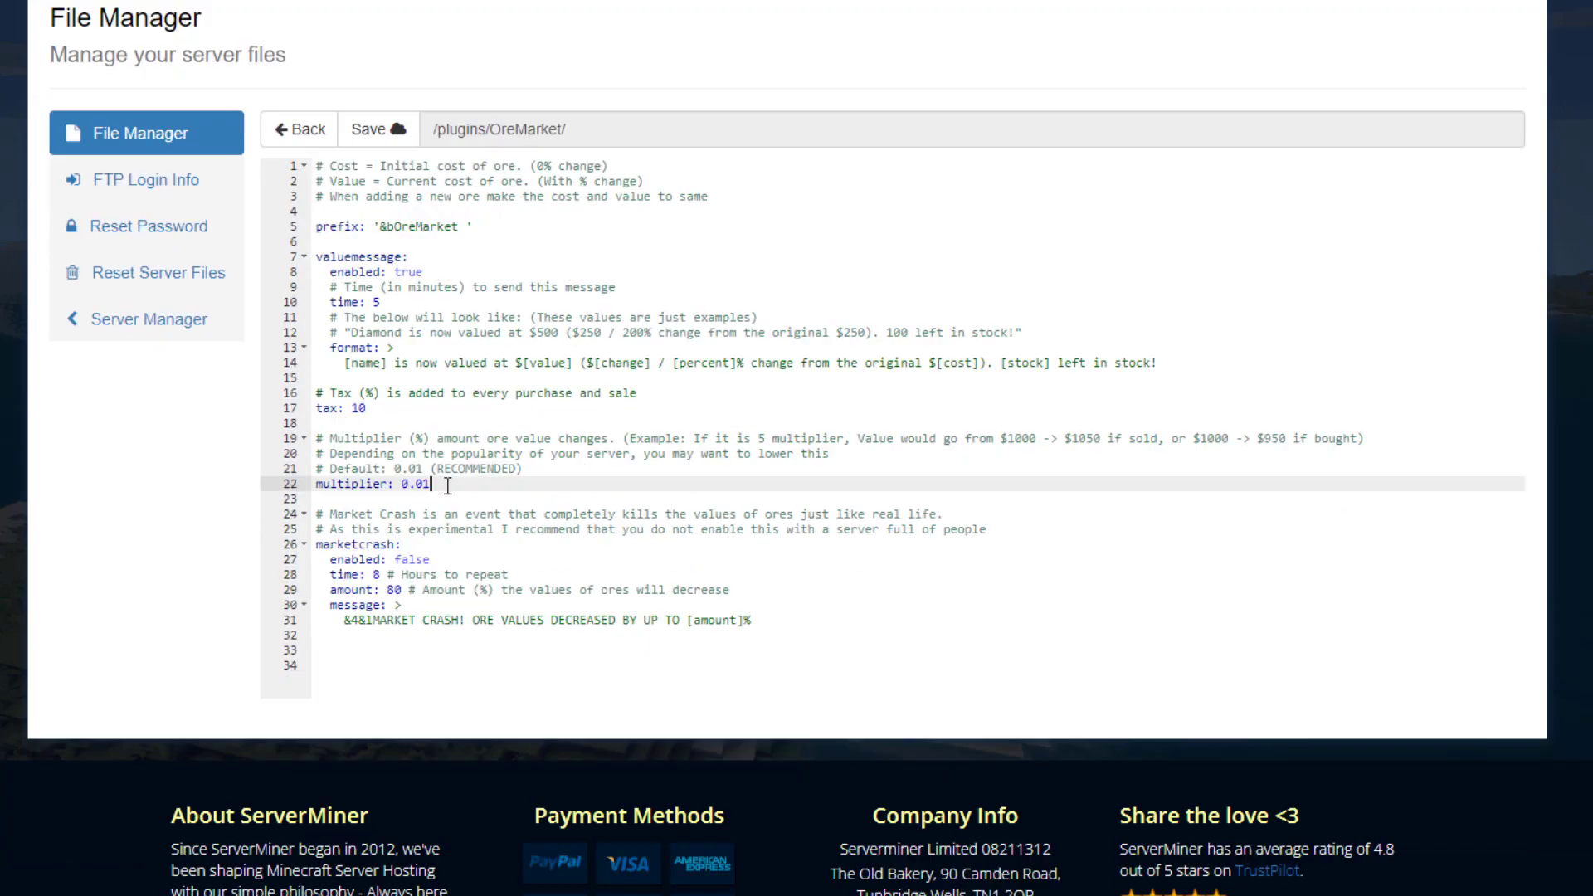
{"action": "left_click_drag", "start_coordinate": [431, 484], "coordinate": [318, 438]}
{"action": "left_click", "coordinate": [450, 468]}
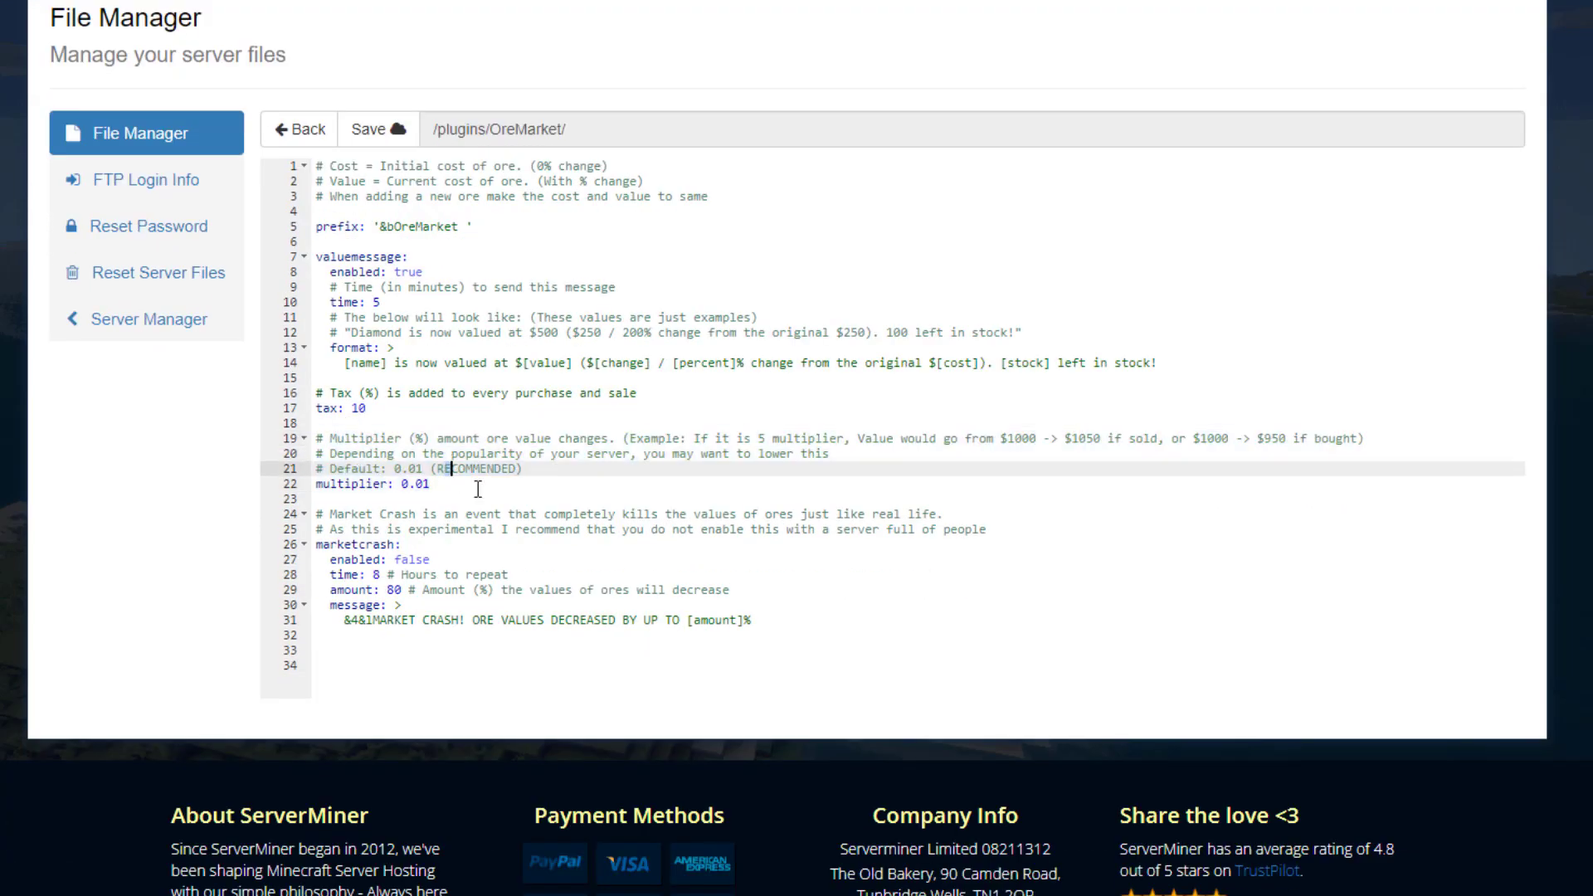
{"action": "scroll", "coordinate": [631, 465], "scroll_direction": "up", "scroll_amount": 1}
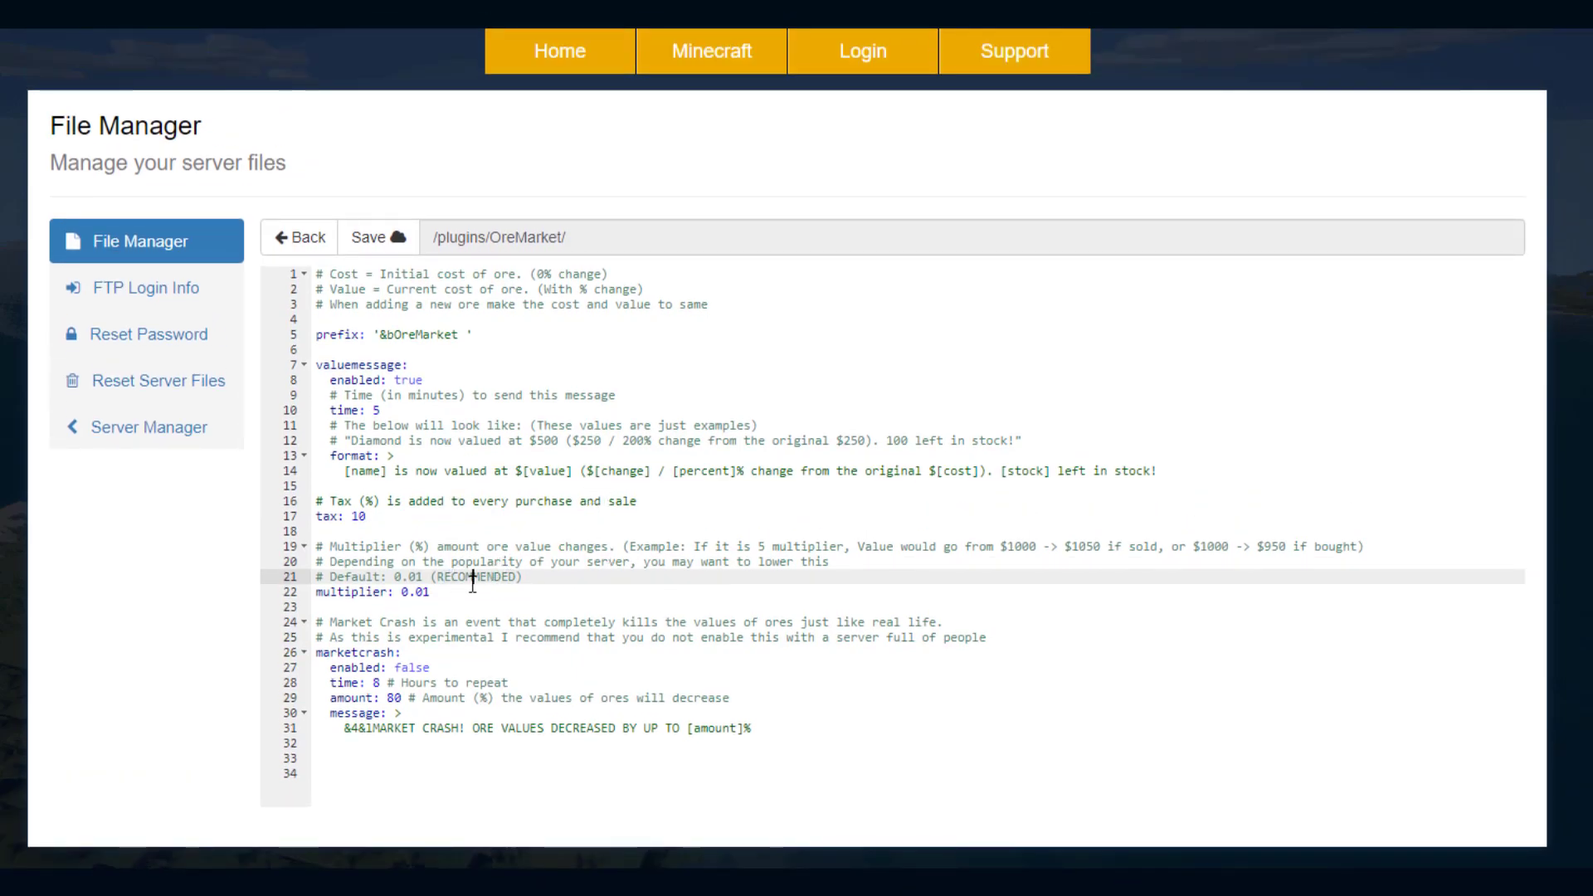
{"action": "left_click_drag", "start_coordinate": [448, 591], "coordinate": [401, 593]}
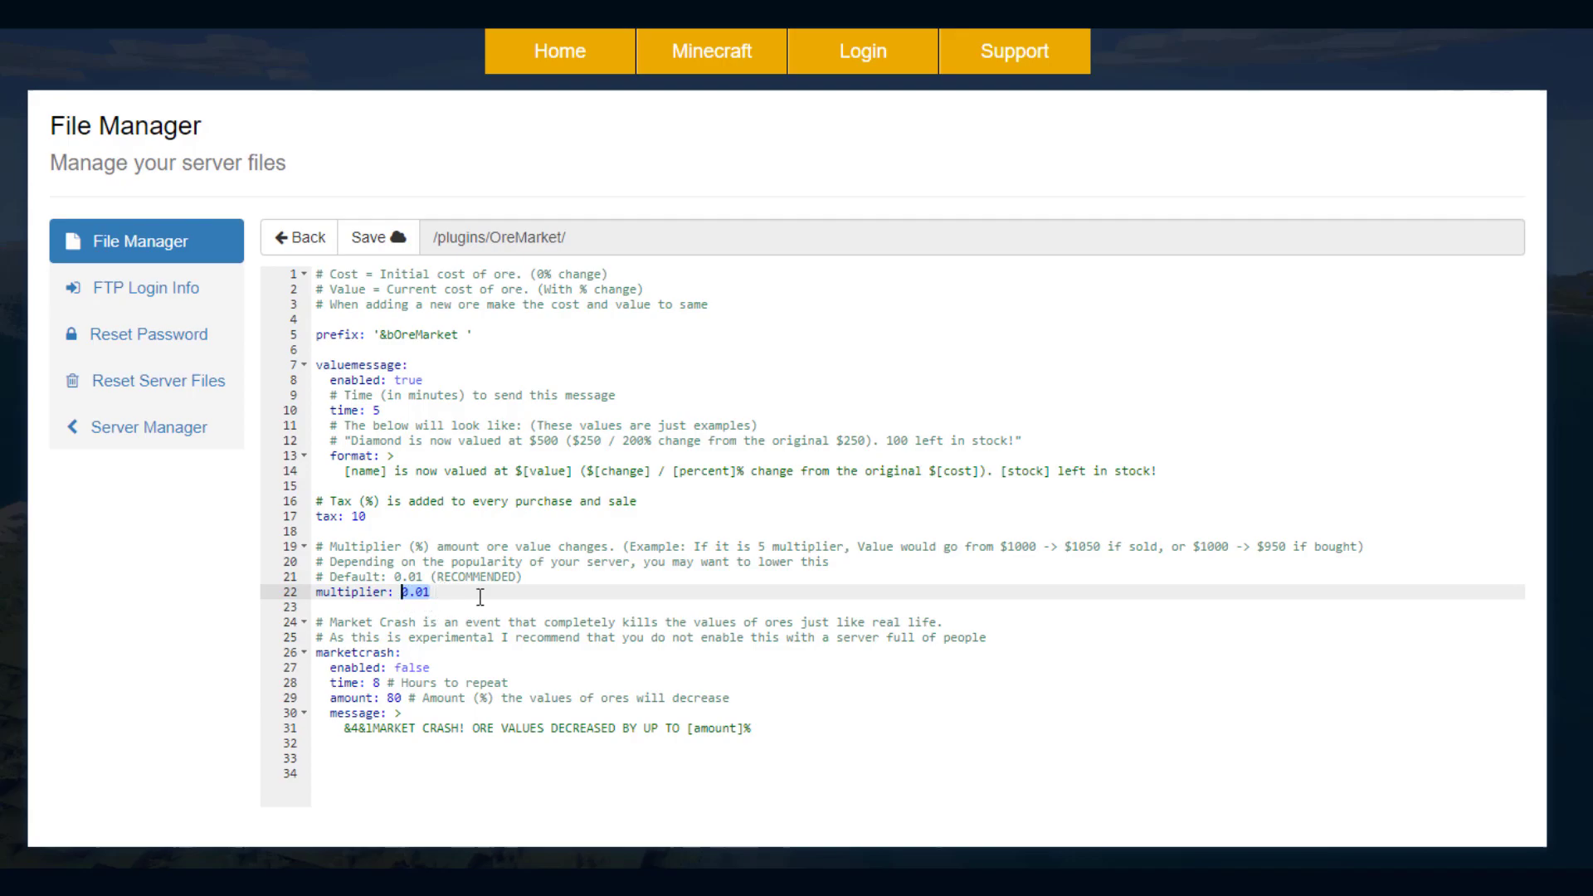
{"action": "left_click_drag", "start_coordinate": [351, 555], "coordinate": [646, 576]}
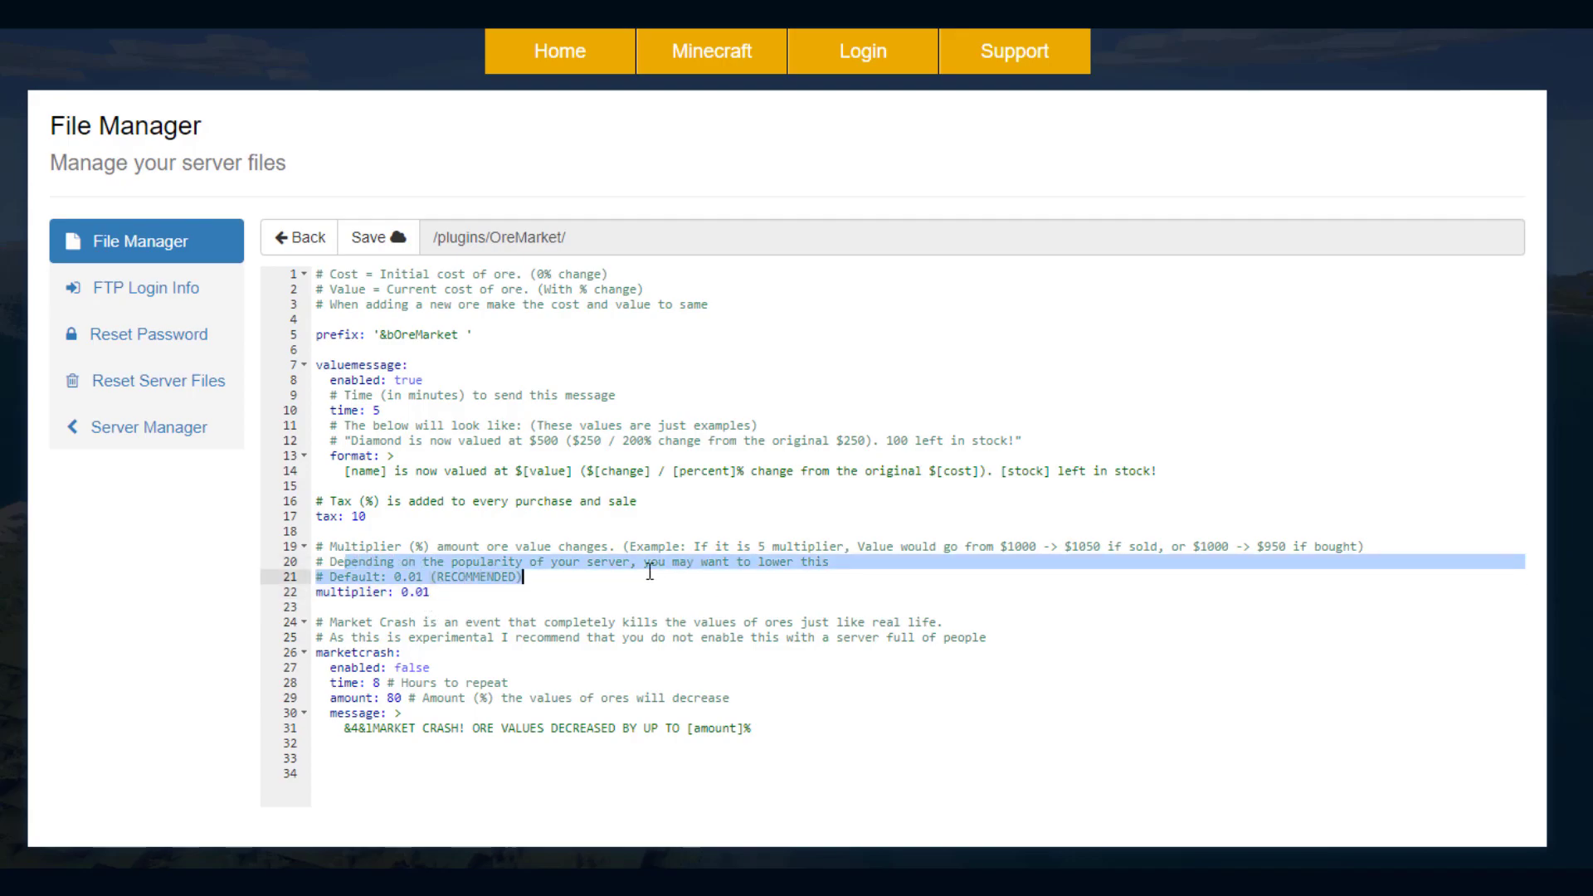
{"action": "left_click", "coordinate": [536, 607]}
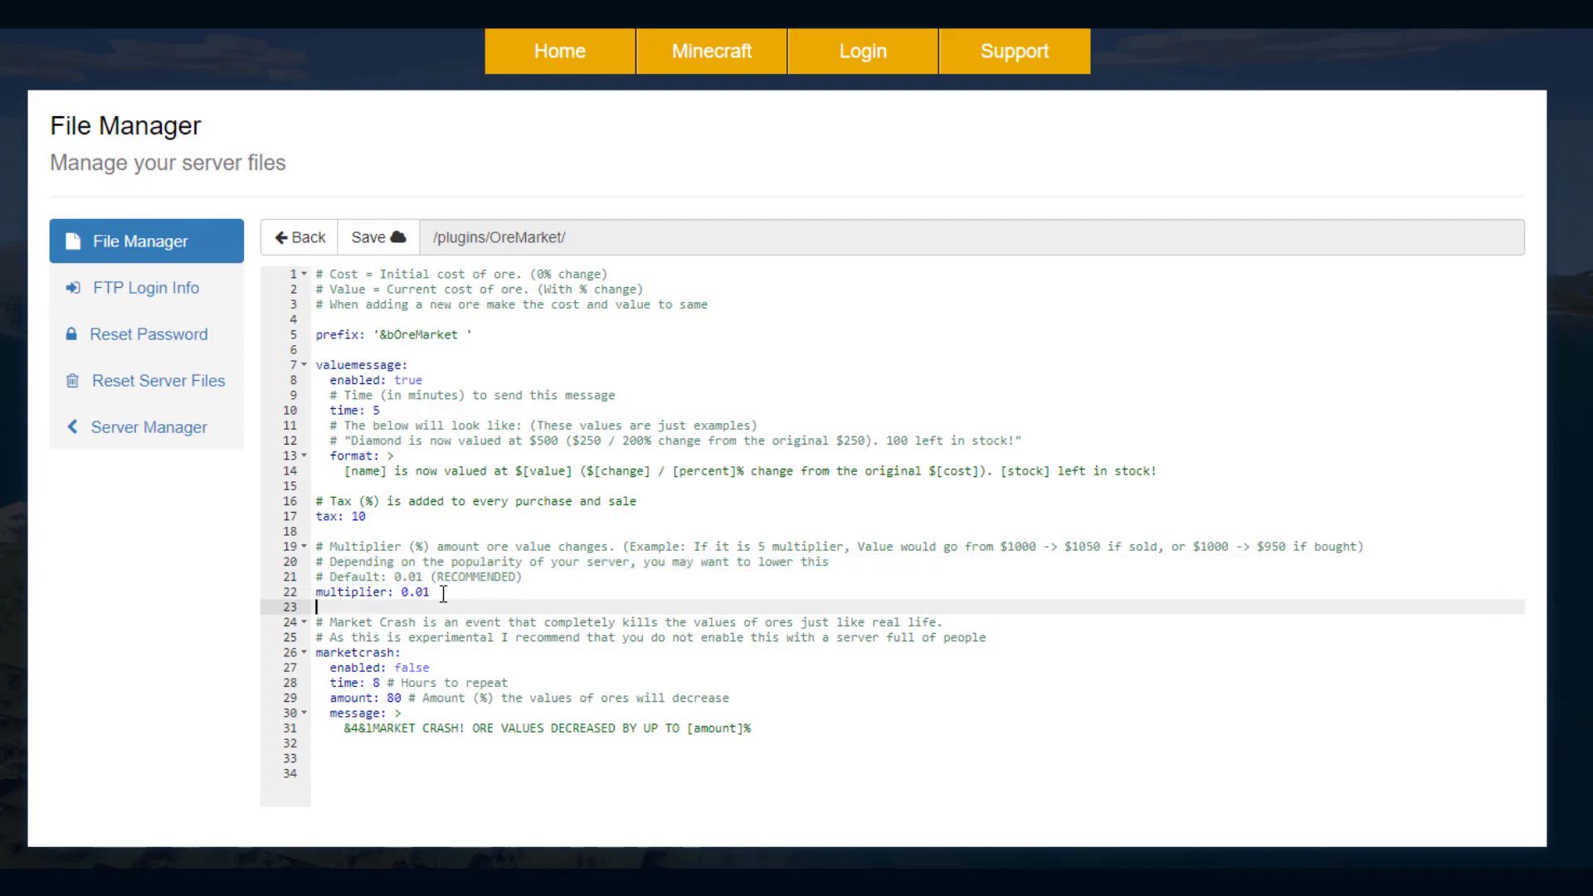
{"action": "left_click_drag", "start_coordinate": [881, 547], "coordinate": [1109, 549]}
{"action": "left_click", "coordinate": [1109, 549]}
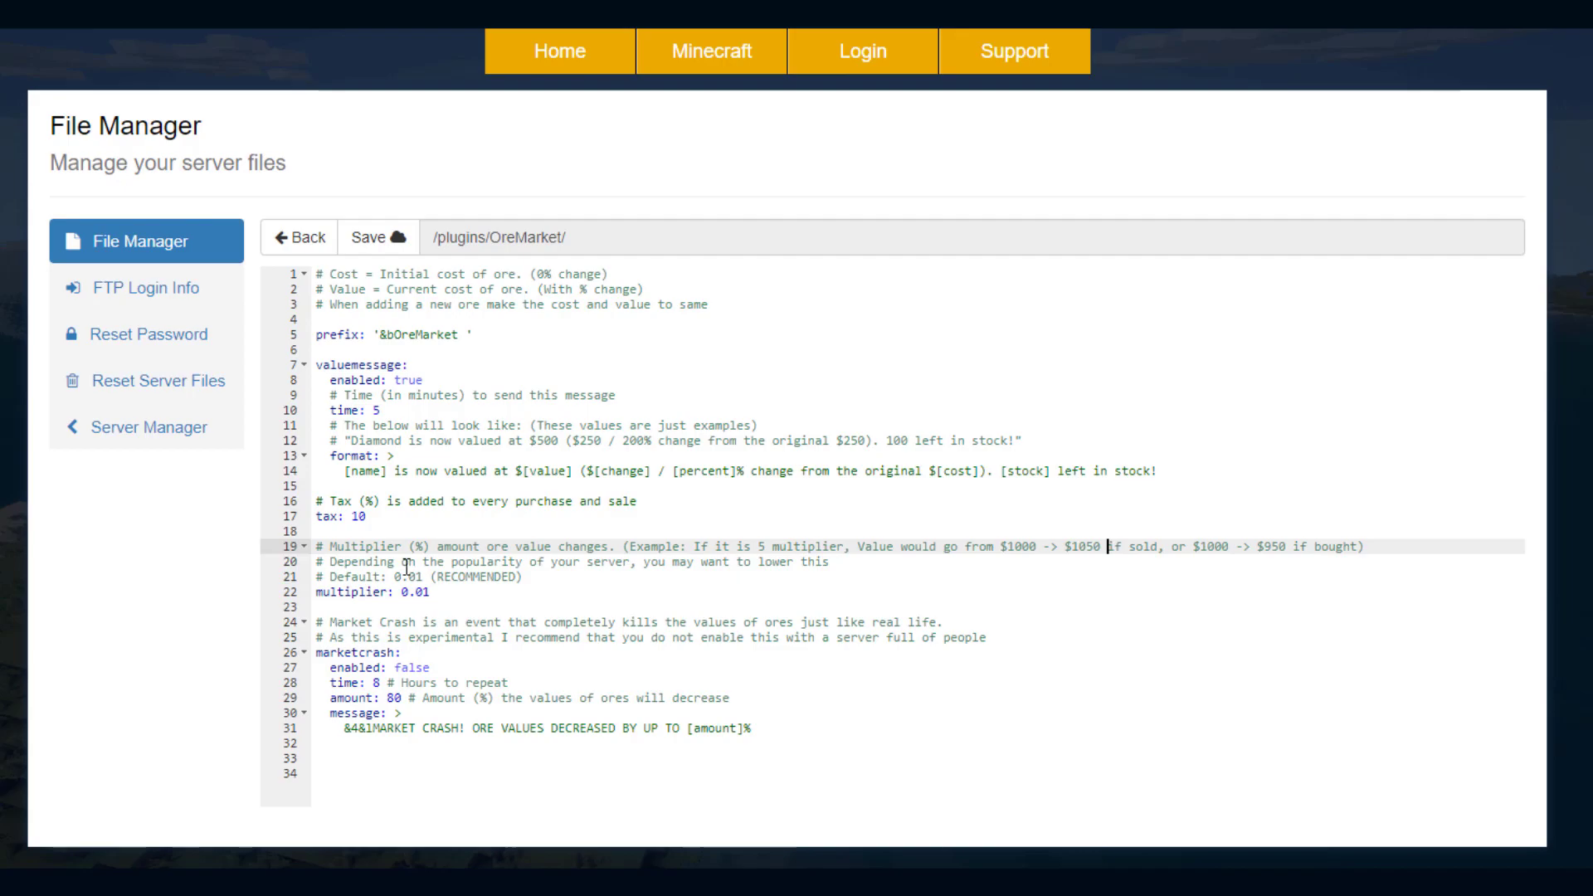
- Examine the marketcrash section of config.yml, including its enabled state, repeat time, decrease amount and message
{"action": "scroll", "coordinate": [407, 612], "scroll_direction": "down", "scroll_amount": 2}
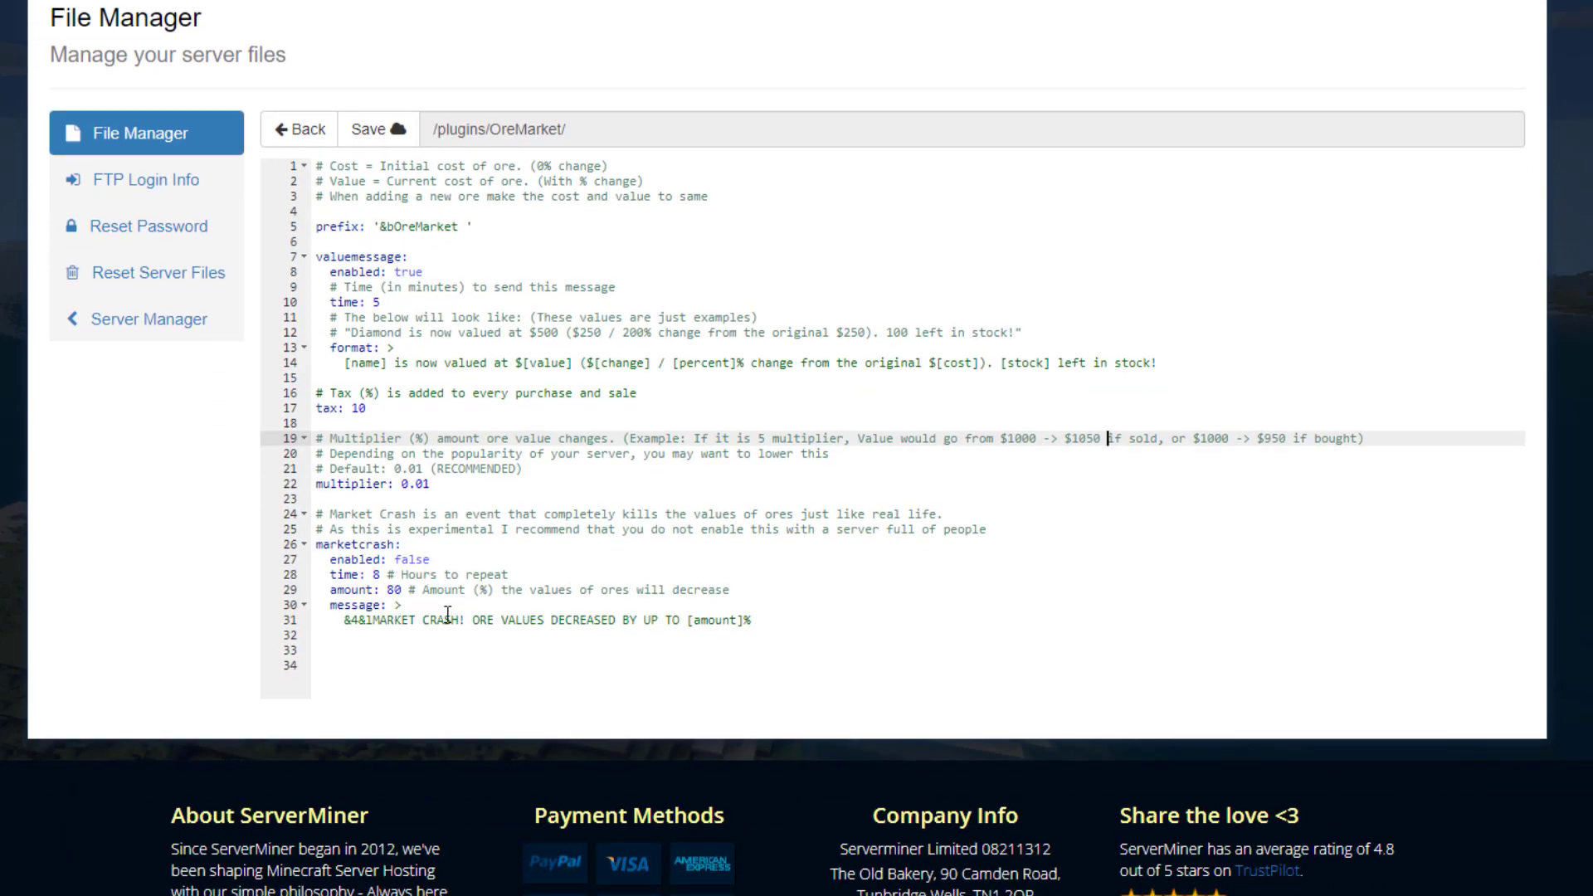
{"action": "scroll", "coordinate": [391, 570], "scroll_direction": "up", "scroll_amount": 1}
{"action": "scroll", "coordinate": [391, 571], "scroll_direction": "up", "scroll_amount": 2}
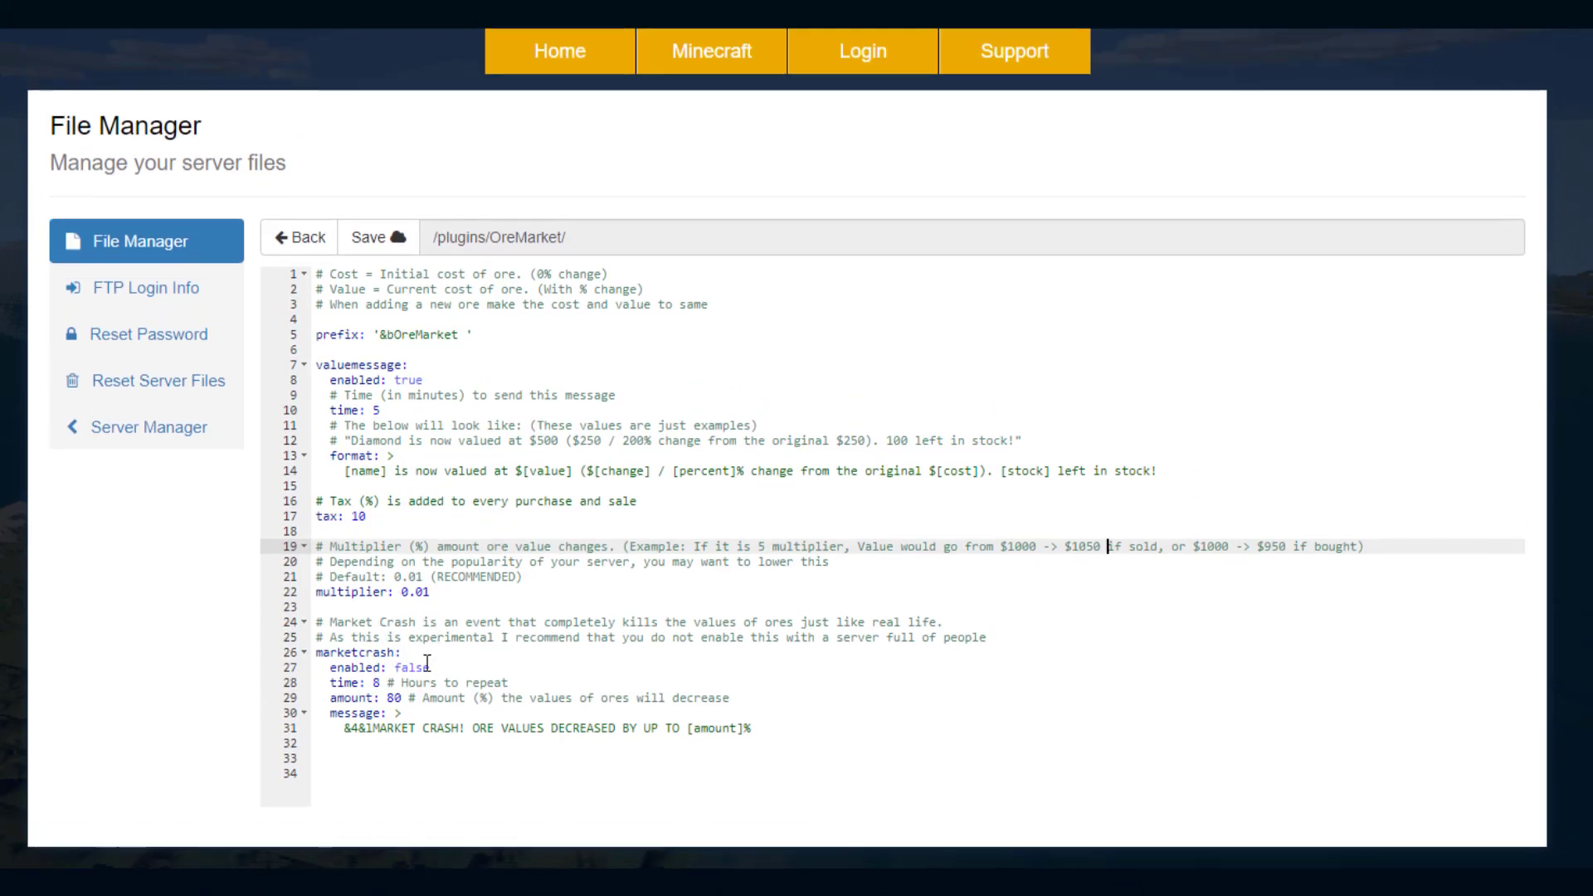
{"action": "left_click_drag", "start_coordinate": [432, 564], "coordinate": [396, 567]}
{"action": "left_click", "coordinate": [389, 682]}
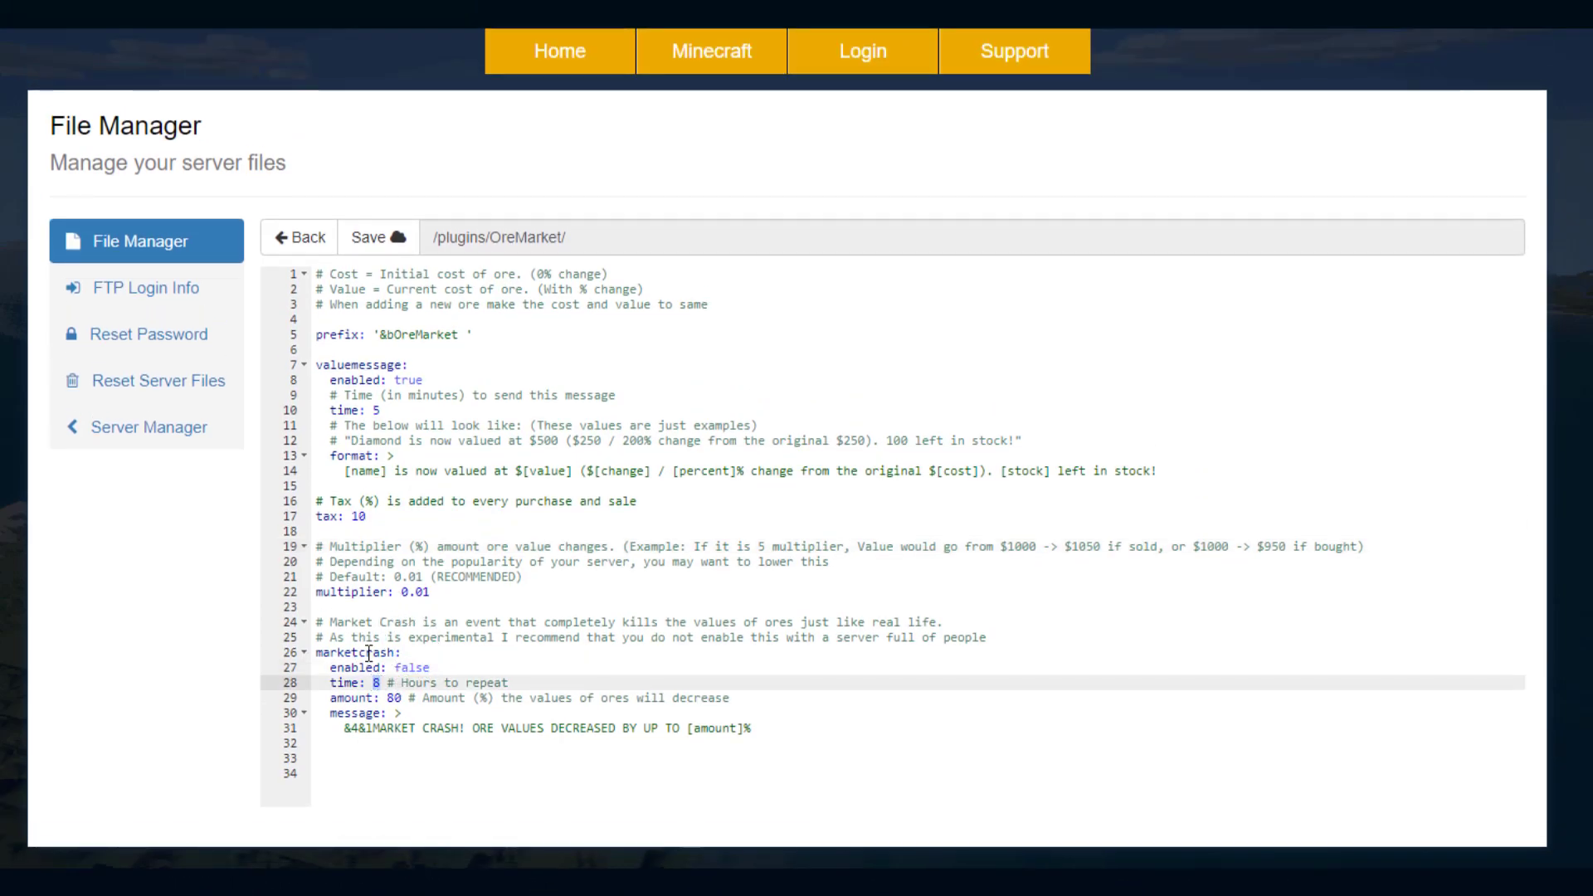
{"action": "left_click", "coordinate": [402, 697]}
{"action": "double_click", "coordinate": [402, 698]}
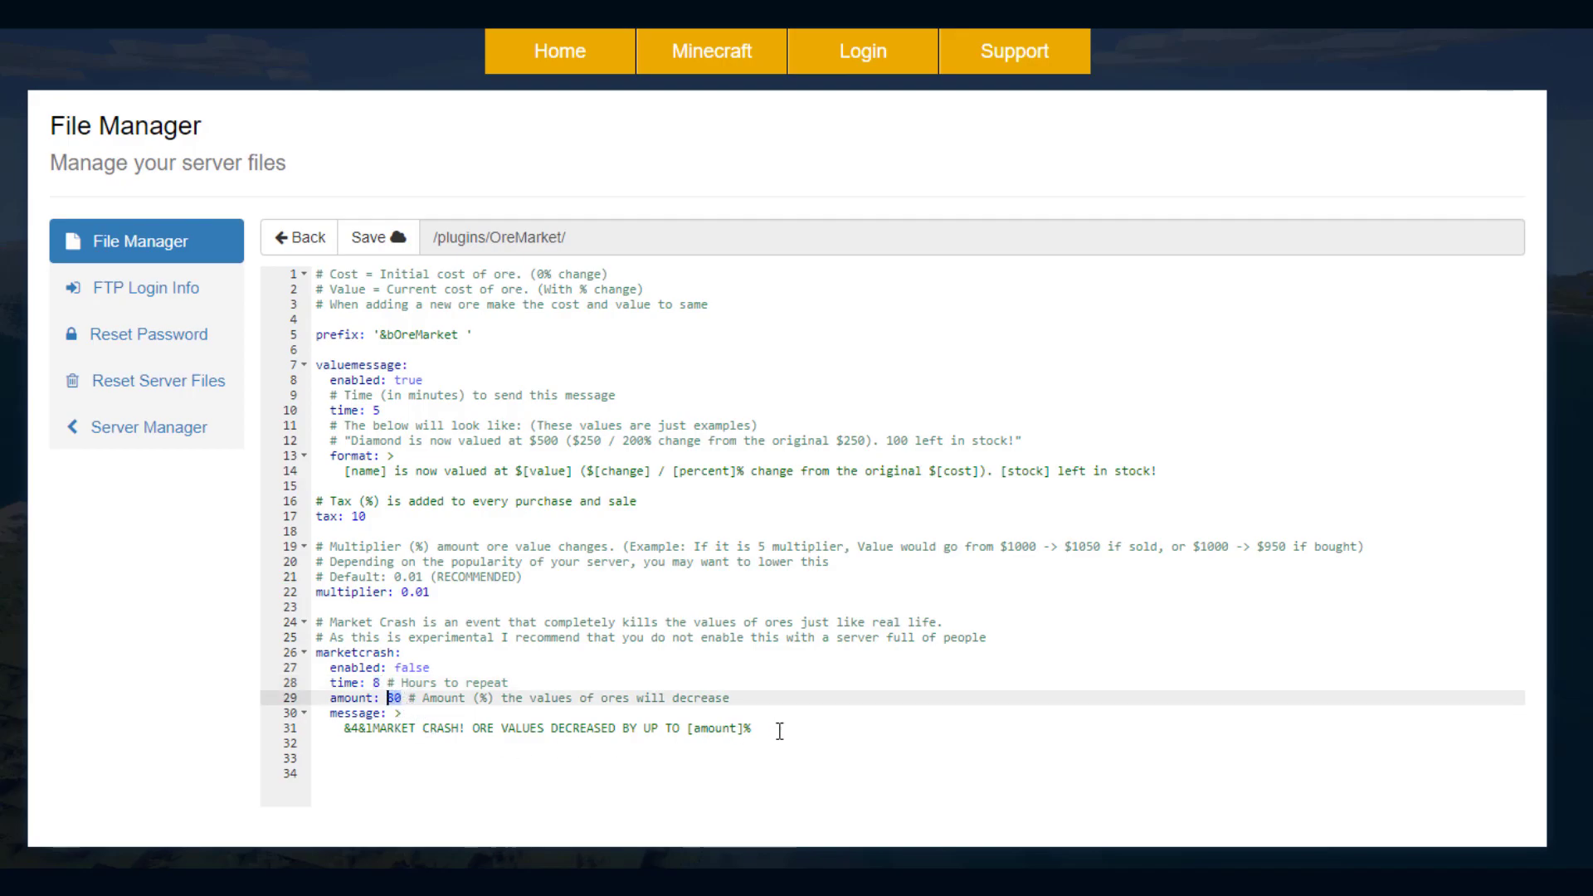
{"action": "left_click_drag", "start_coordinate": [753, 728], "coordinate": [316, 736]}
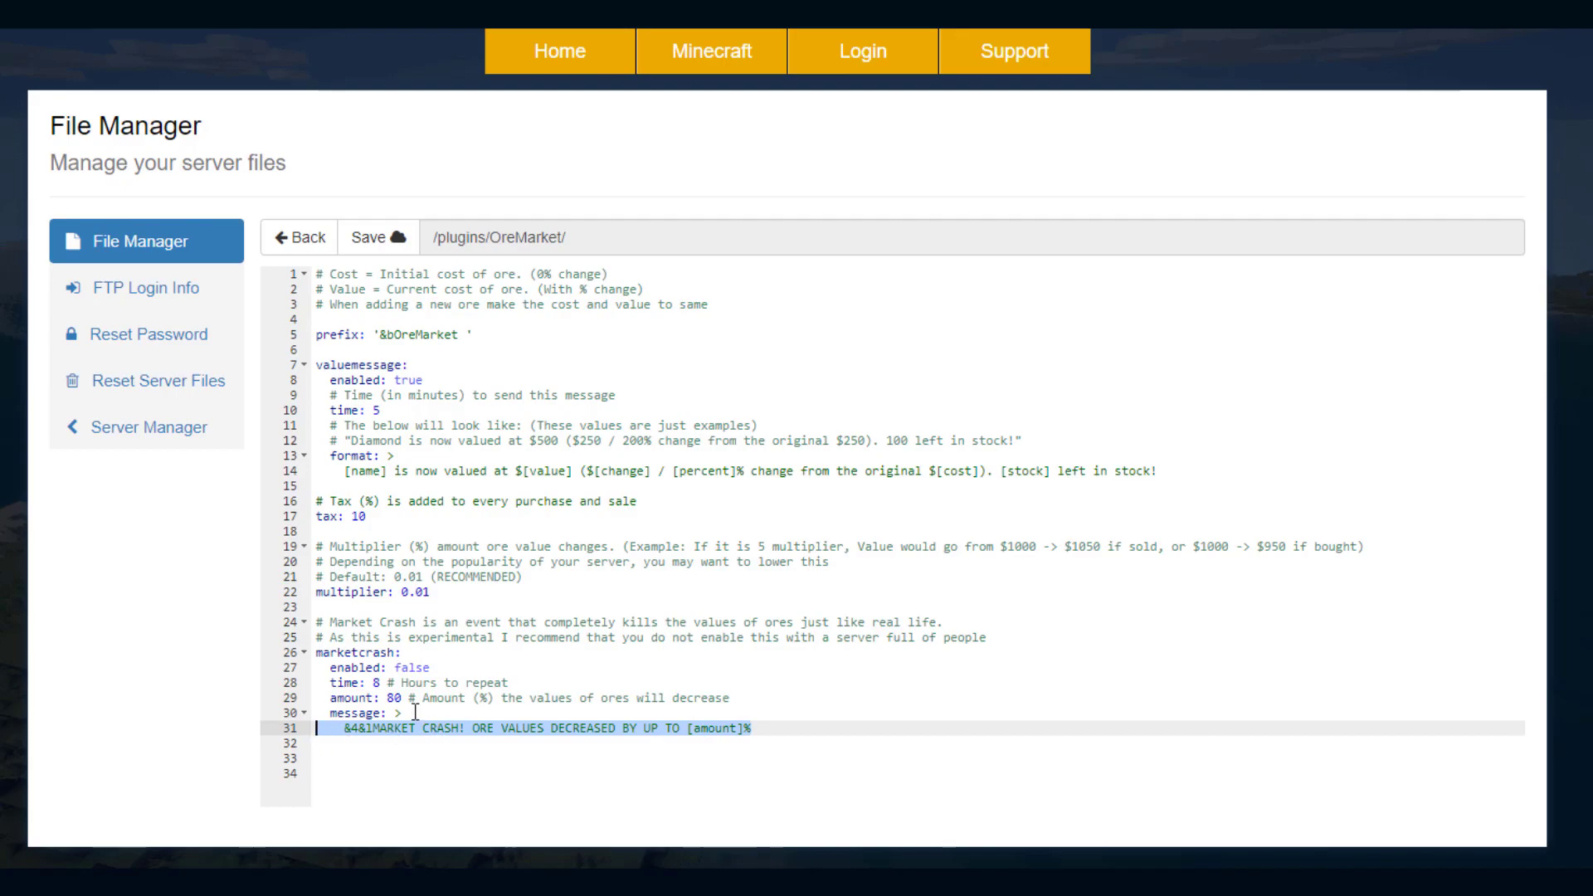
- Return to the file list, open gui.yml and examine the GUI title, rows and ore item entries
{"action": "left_click", "coordinate": [299, 238]}
{"action": "double_click", "coordinate": [403, 379]}
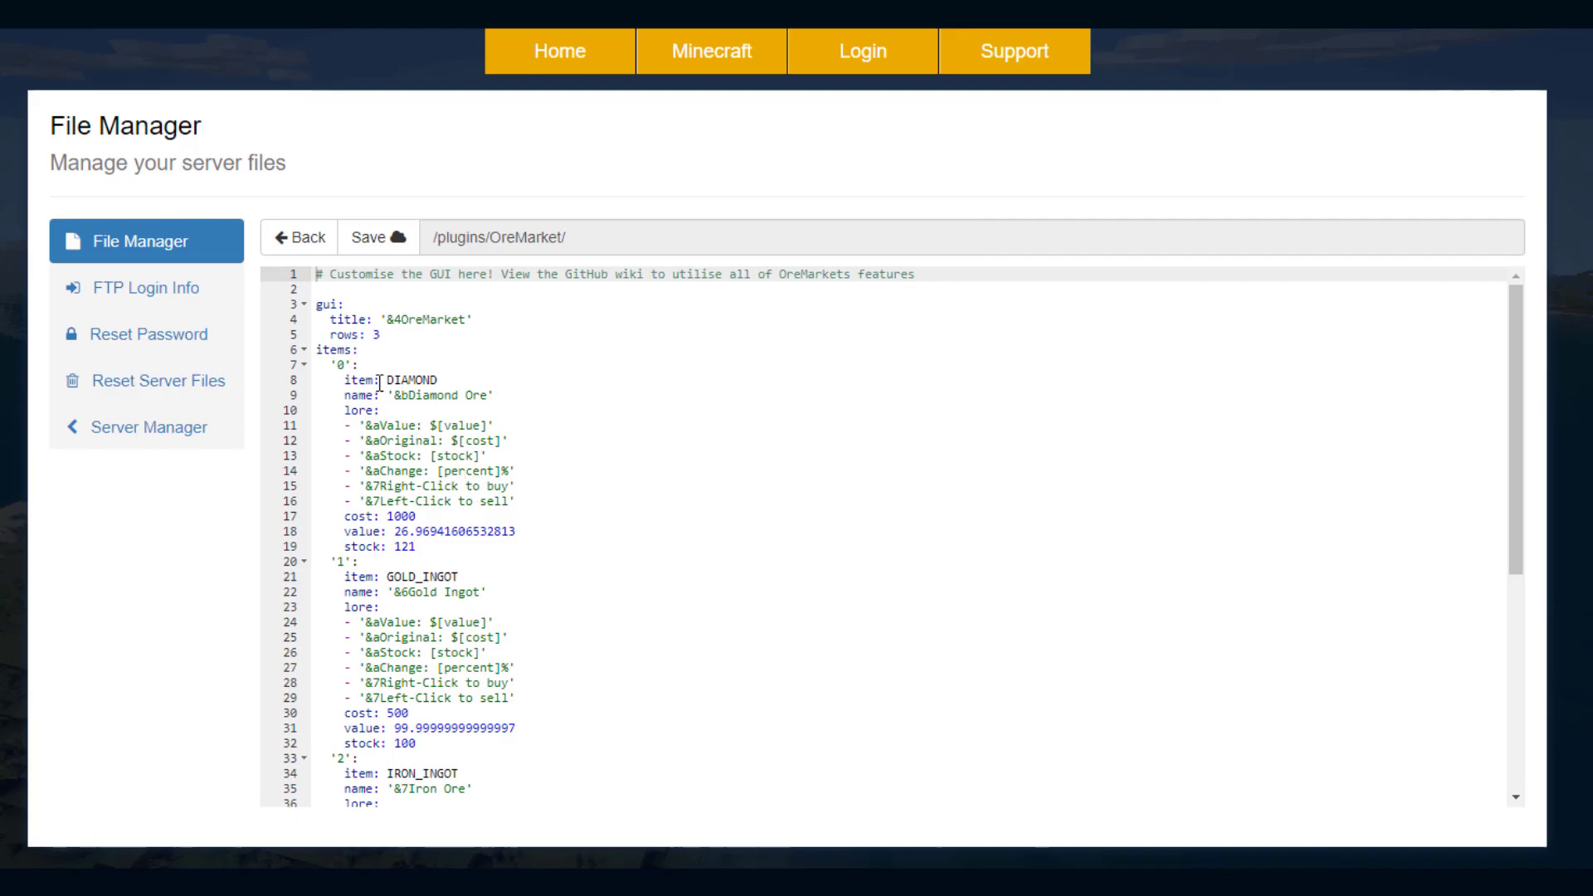
{"action": "left_click_drag", "start_coordinate": [380, 335], "coordinate": [311, 305]}
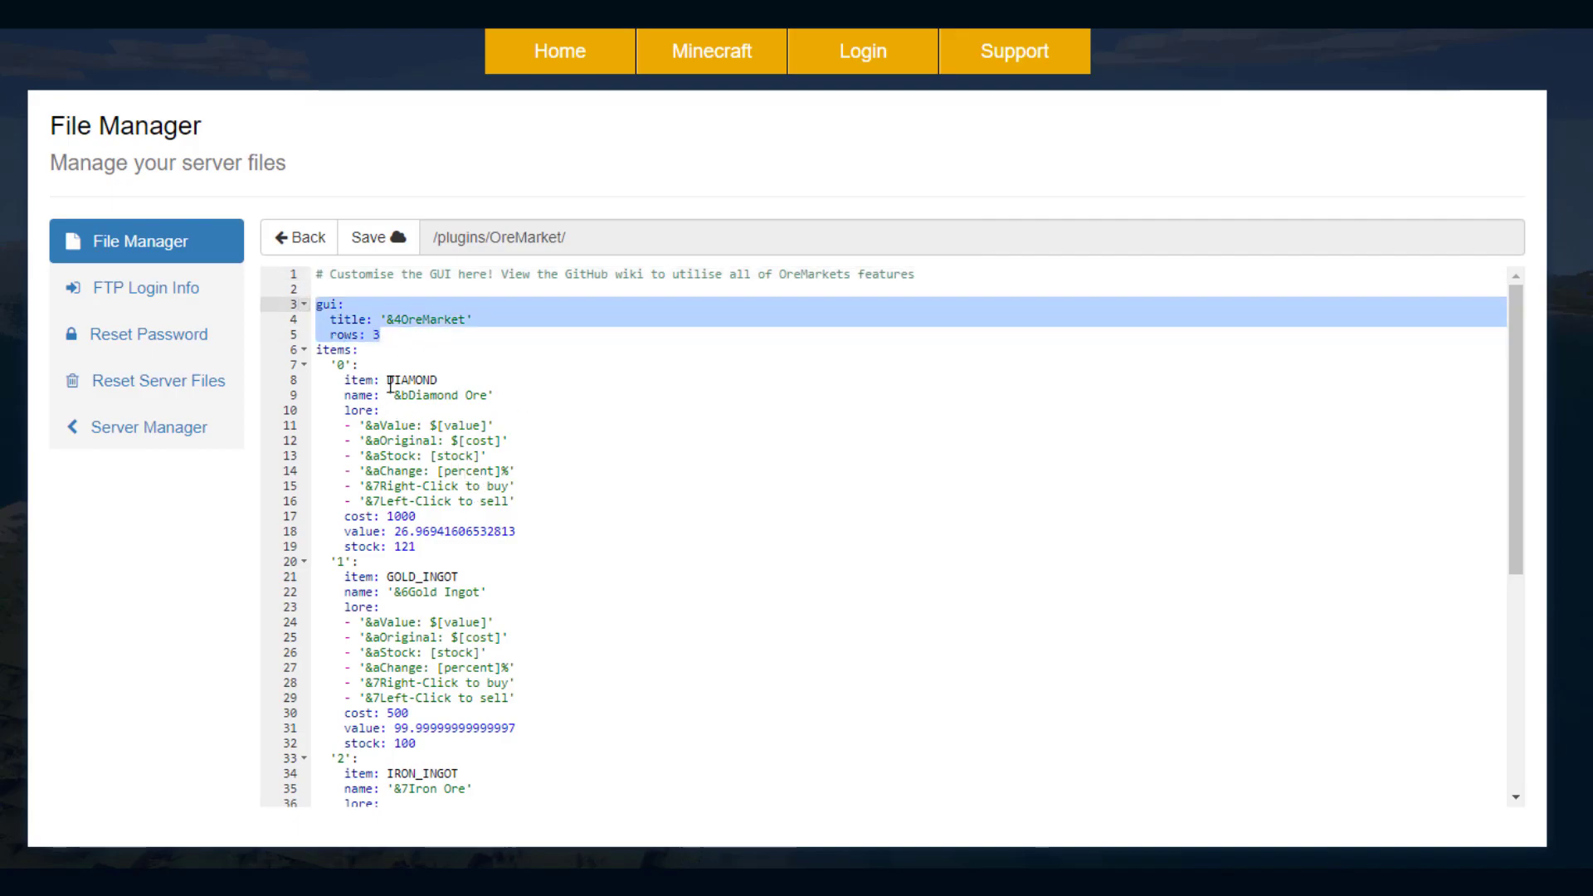
{"action": "left_click", "coordinate": [394, 408]}
{"action": "scroll", "coordinate": [400, 396], "scroll_direction": "down", "scroll_amount": 1}
{"action": "scroll", "coordinate": [449, 606], "scroll_direction": "down", "scroll_amount": 2}
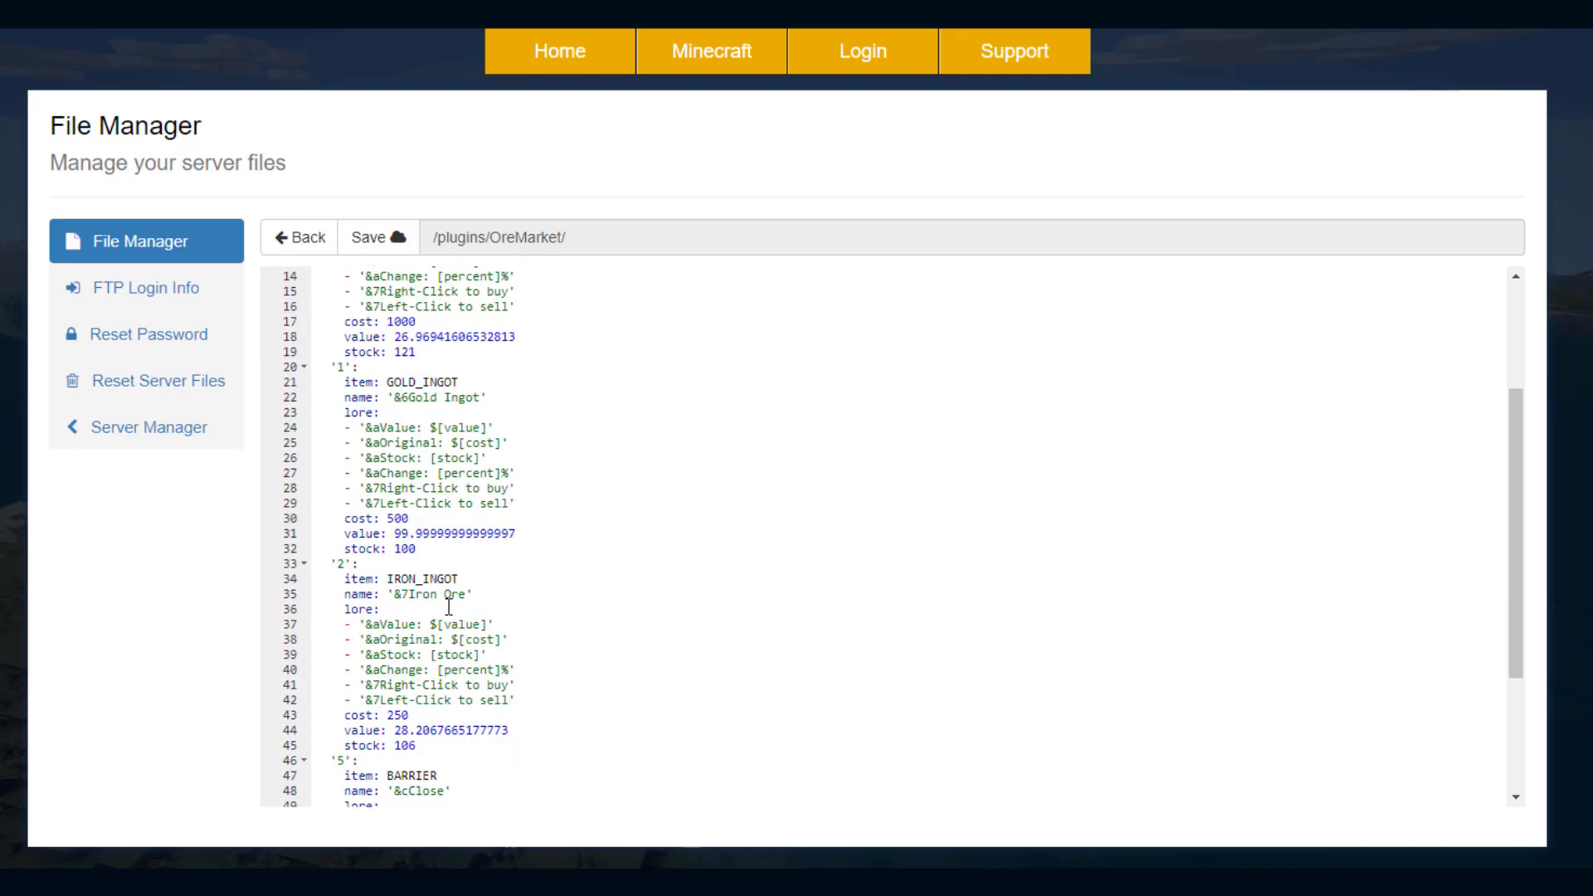
- Duplicate the IRON_INGOT entry directly below the original in gui.yml and number the copy '3'
{"action": "left_click_drag", "start_coordinate": [521, 697], "coordinate": [313, 572]}
{"action": "left_click", "coordinate": [528, 688]}
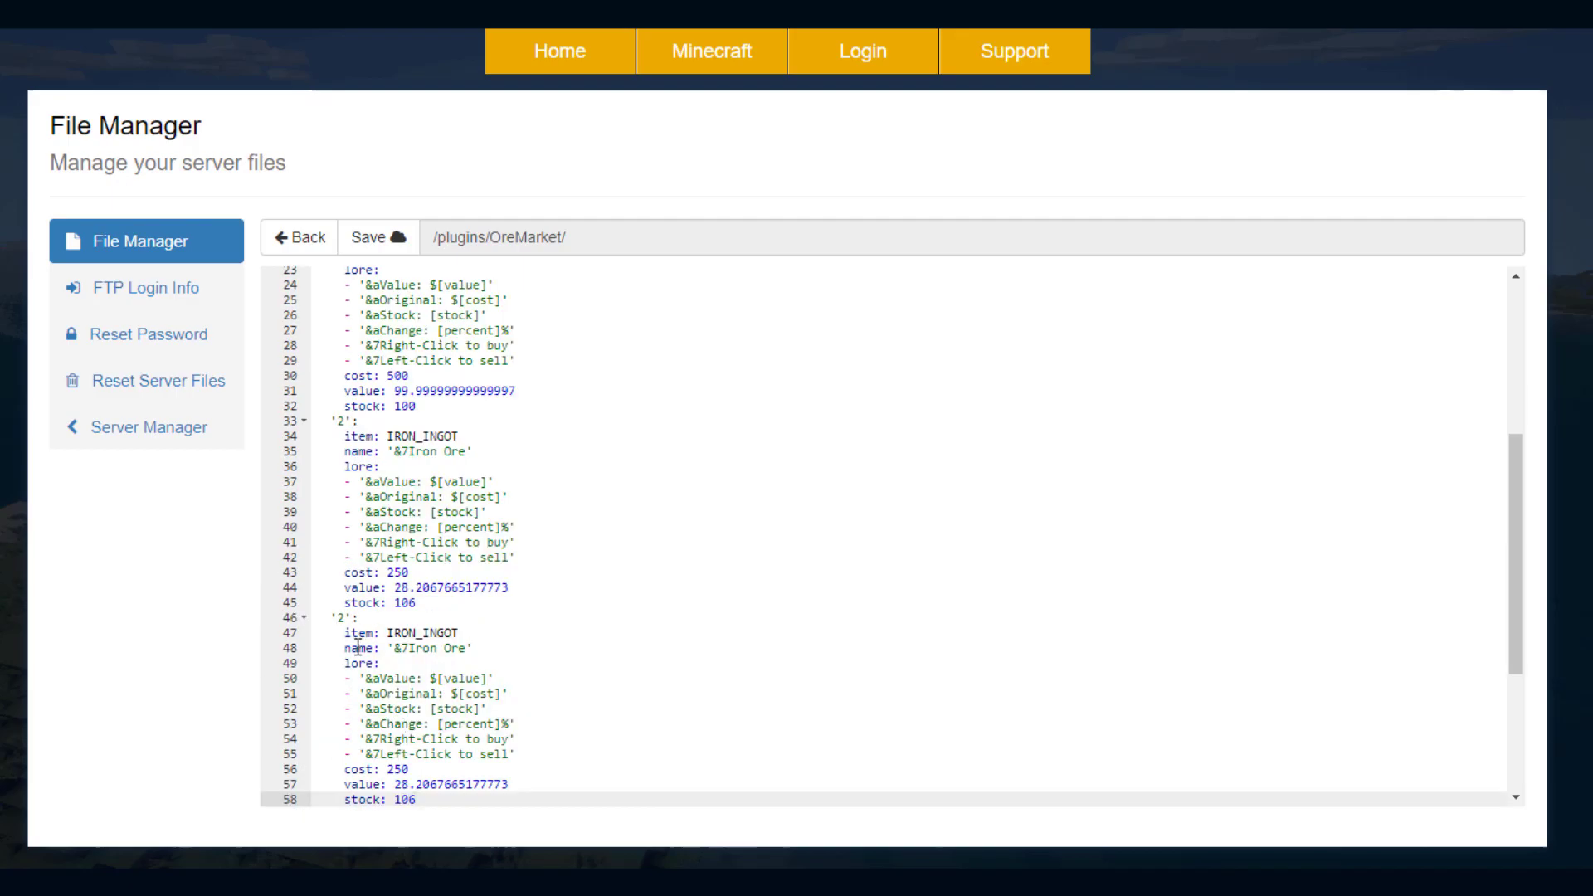
{"action": "double_click", "coordinate": [338, 619]}
{"action": "type", "text": "3"}
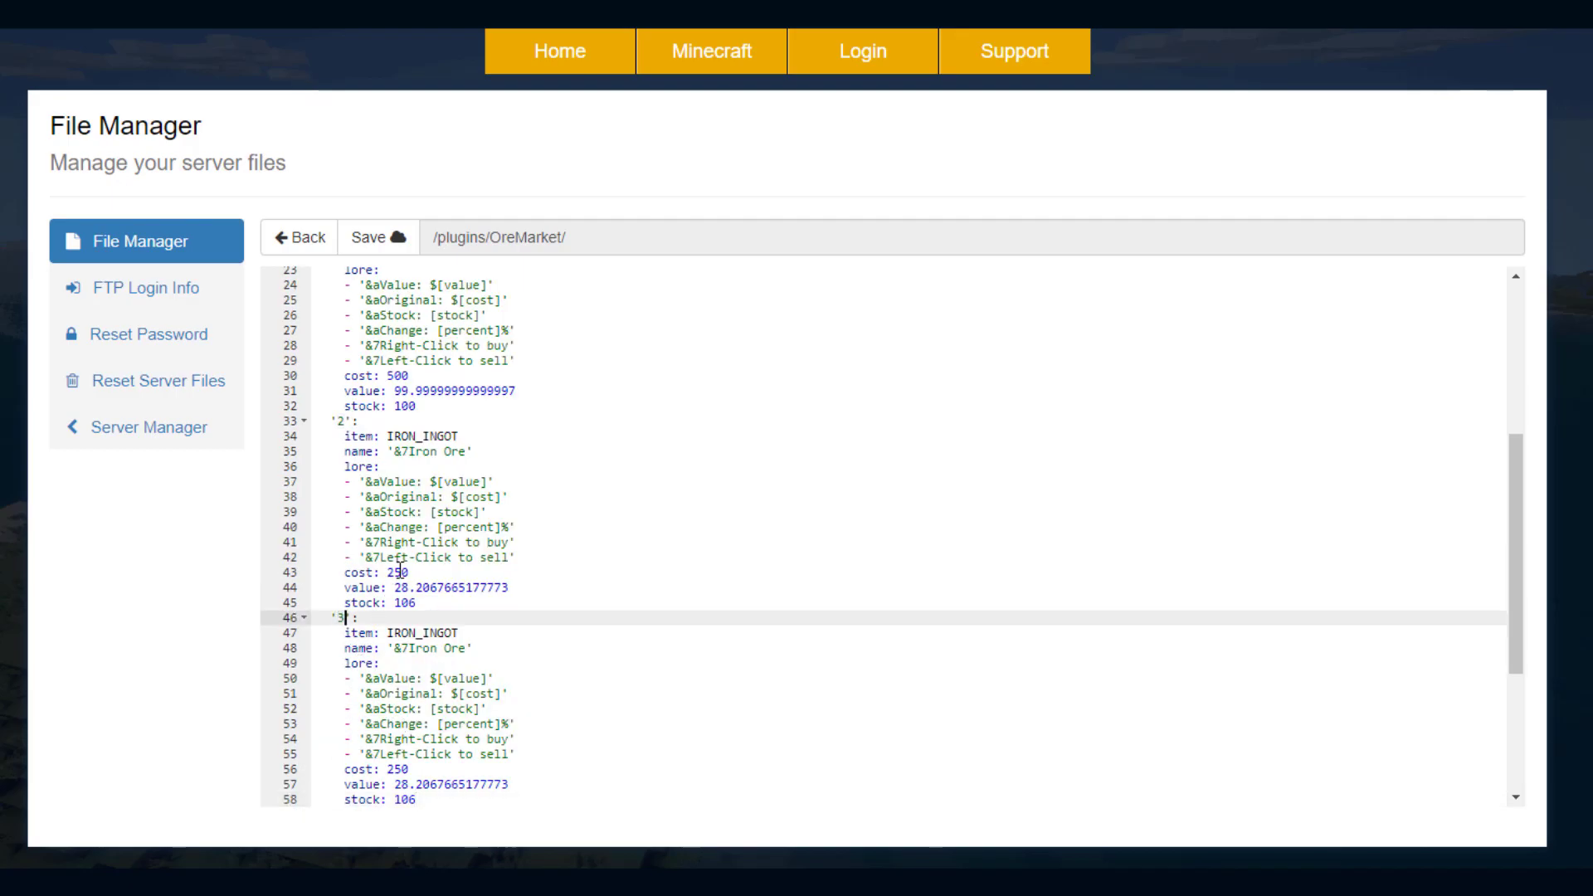
- Change entry '3' to the item EMERALD and set its display name to '&7EMERALD'
{"action": "scroll", "coordinate": [402, 575], "scroll_direction": "up", "scroll_amount": 6}
{"action": "scroll", "coordinate": [464, 630], "scroll_direction": "down", "scroll_amount": 5}
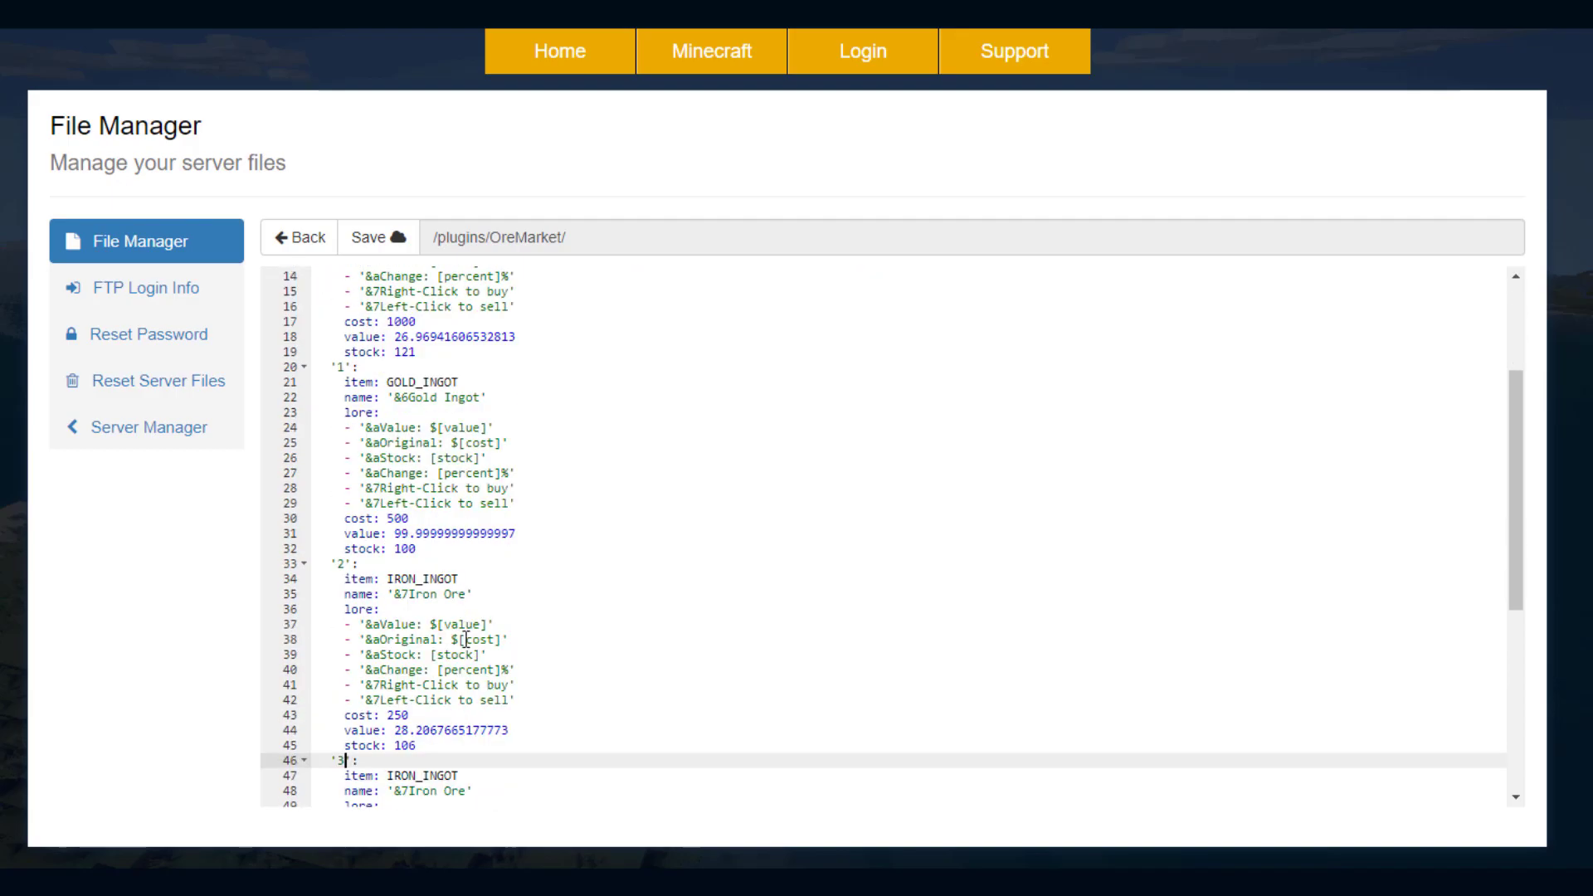
{"action": "double_click", "coordinate": [425, 578]}
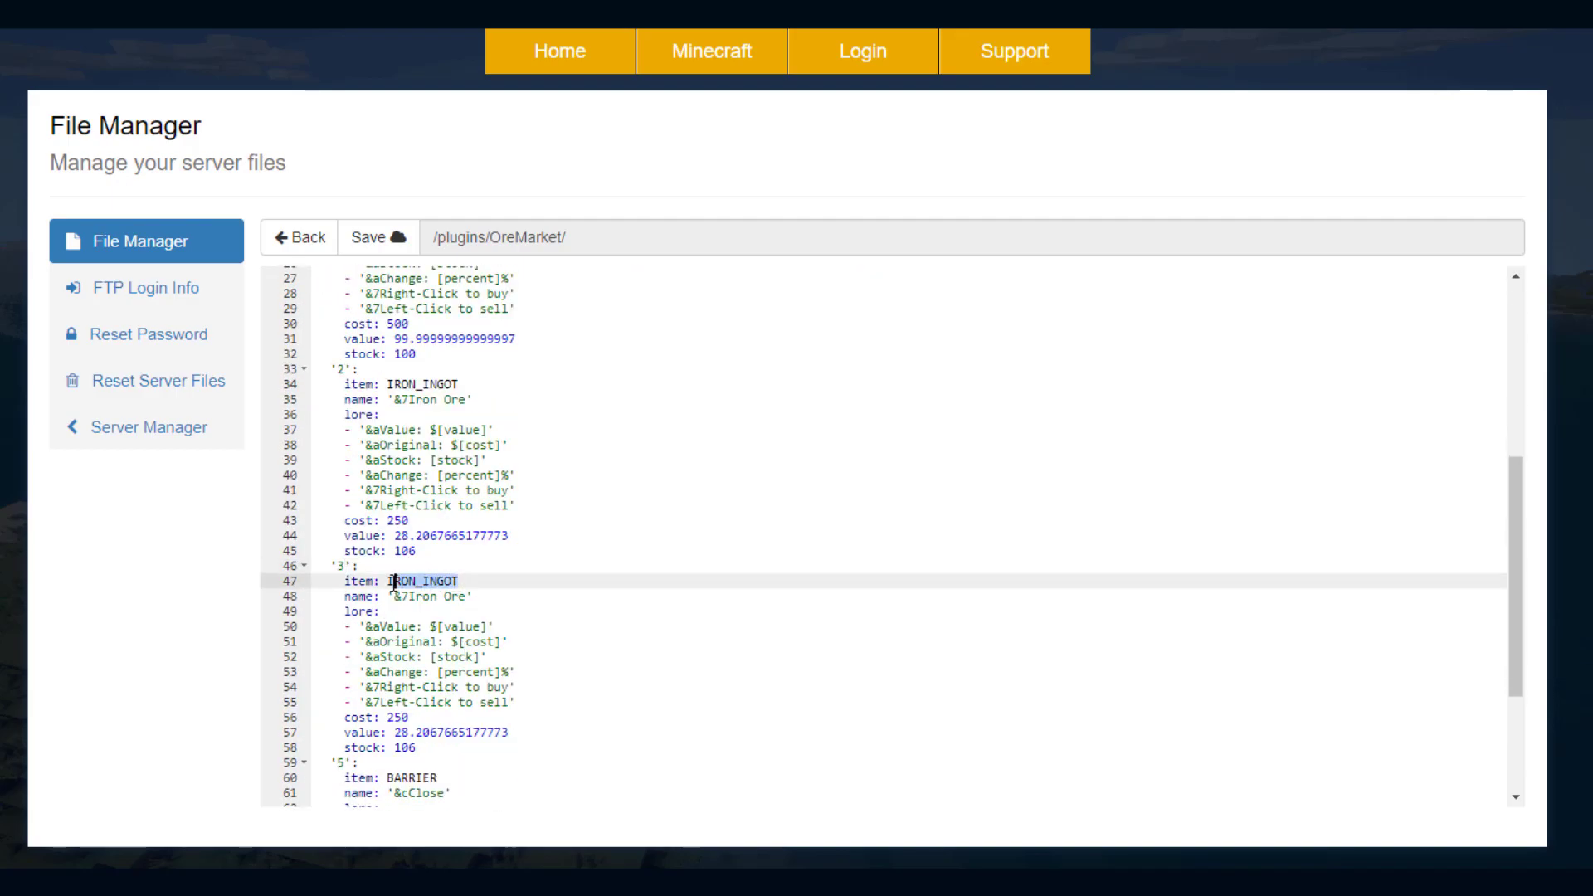
{"action": "type", "text": "EMERALD"}
{"action": "left_click_drag", "start_coordinate": [466, 599], "coordinate": [418, 597]}
{"action": "type", "text": "EMERALD"}
{"action": "left_click", "coordinate": [446, 626]}
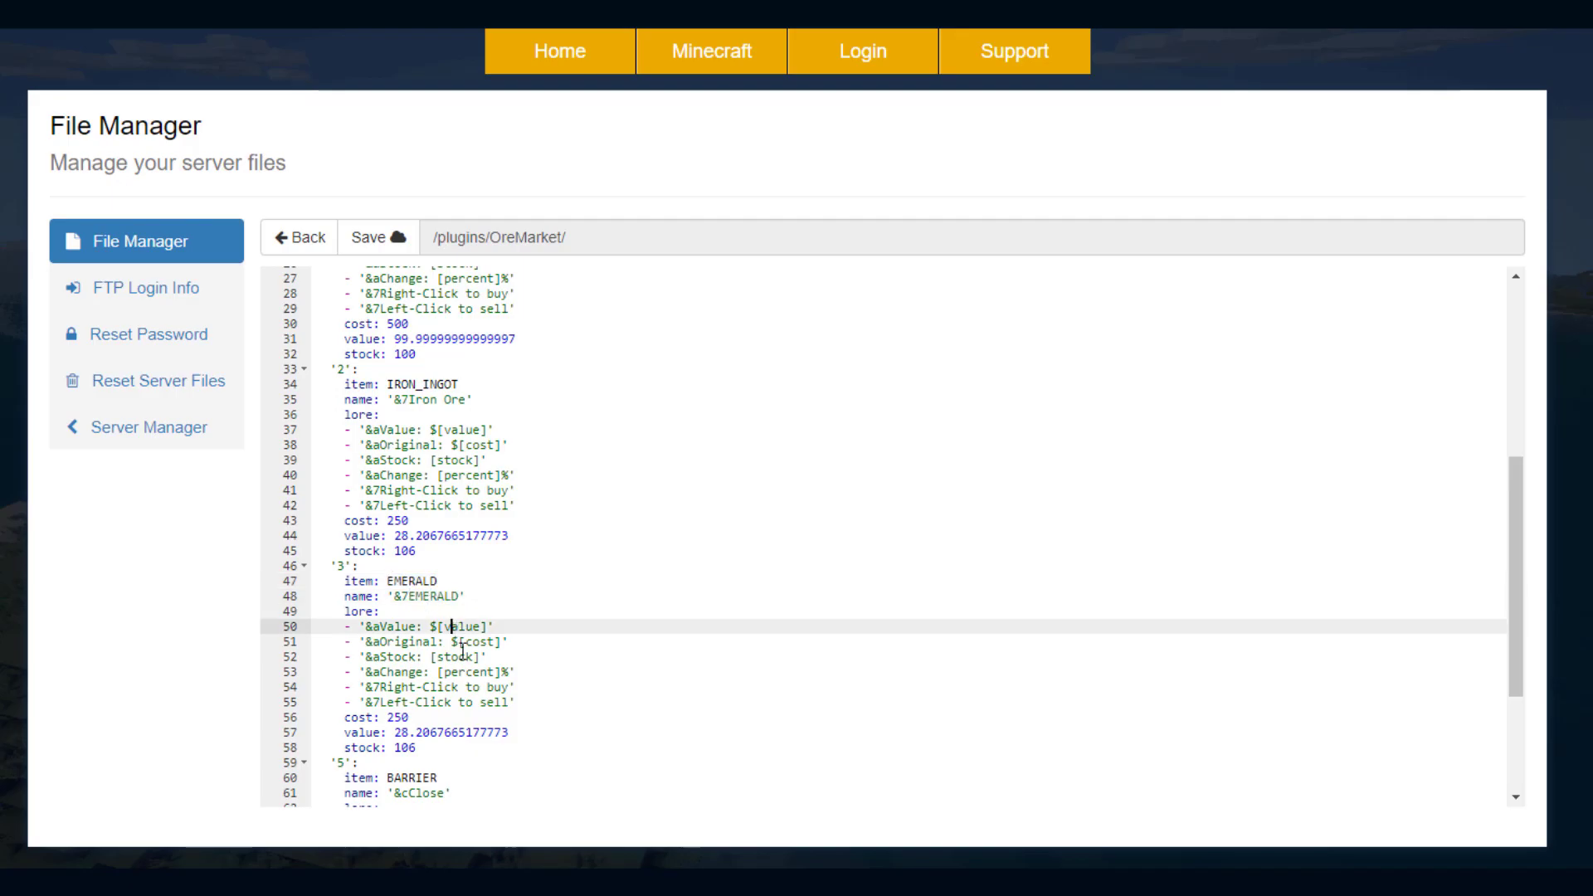
- Set the emerald entry's cost and value to 1000 and its stock to 5
{"action": "scroll", "coordinate": [415, 597], "scroll_direction": "down", "scroll_amount": 1}
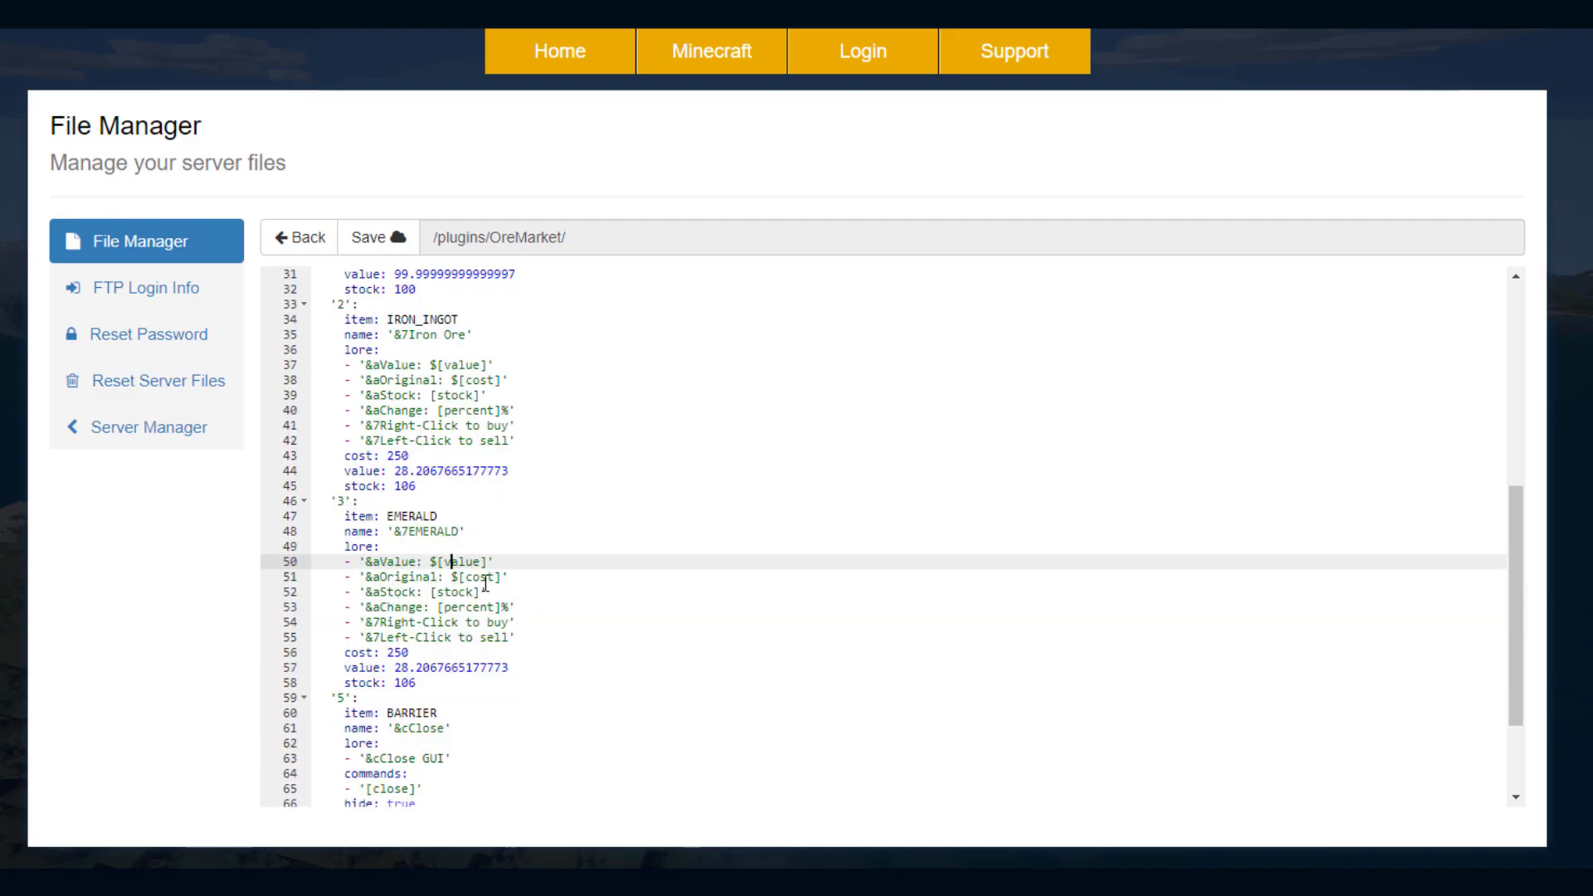
{"action": "scroll", "coordinate": [485, 583], "scroll_direction": "down", "scroll_amount": 2}
{"action": "double_click", "coordinate": [395, 523]}
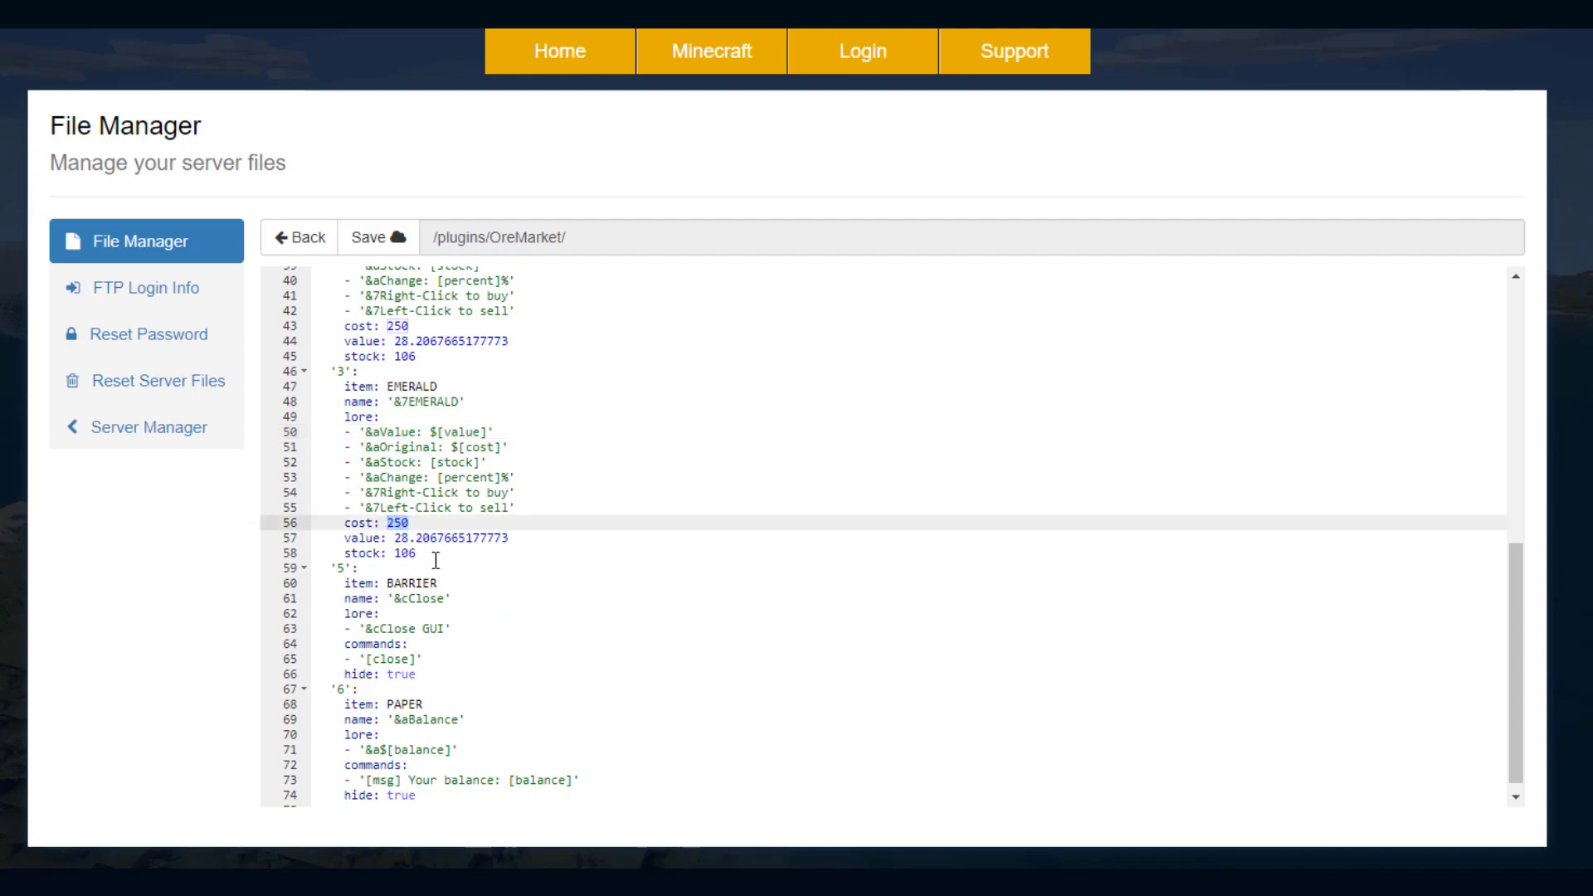
{"action": "type", "text": "1000"}
{"action": "left_click_drag", "start_coordinate": [509, 537], "coordinate": [395, 553]}
{"action": "type", "text": "1000"}
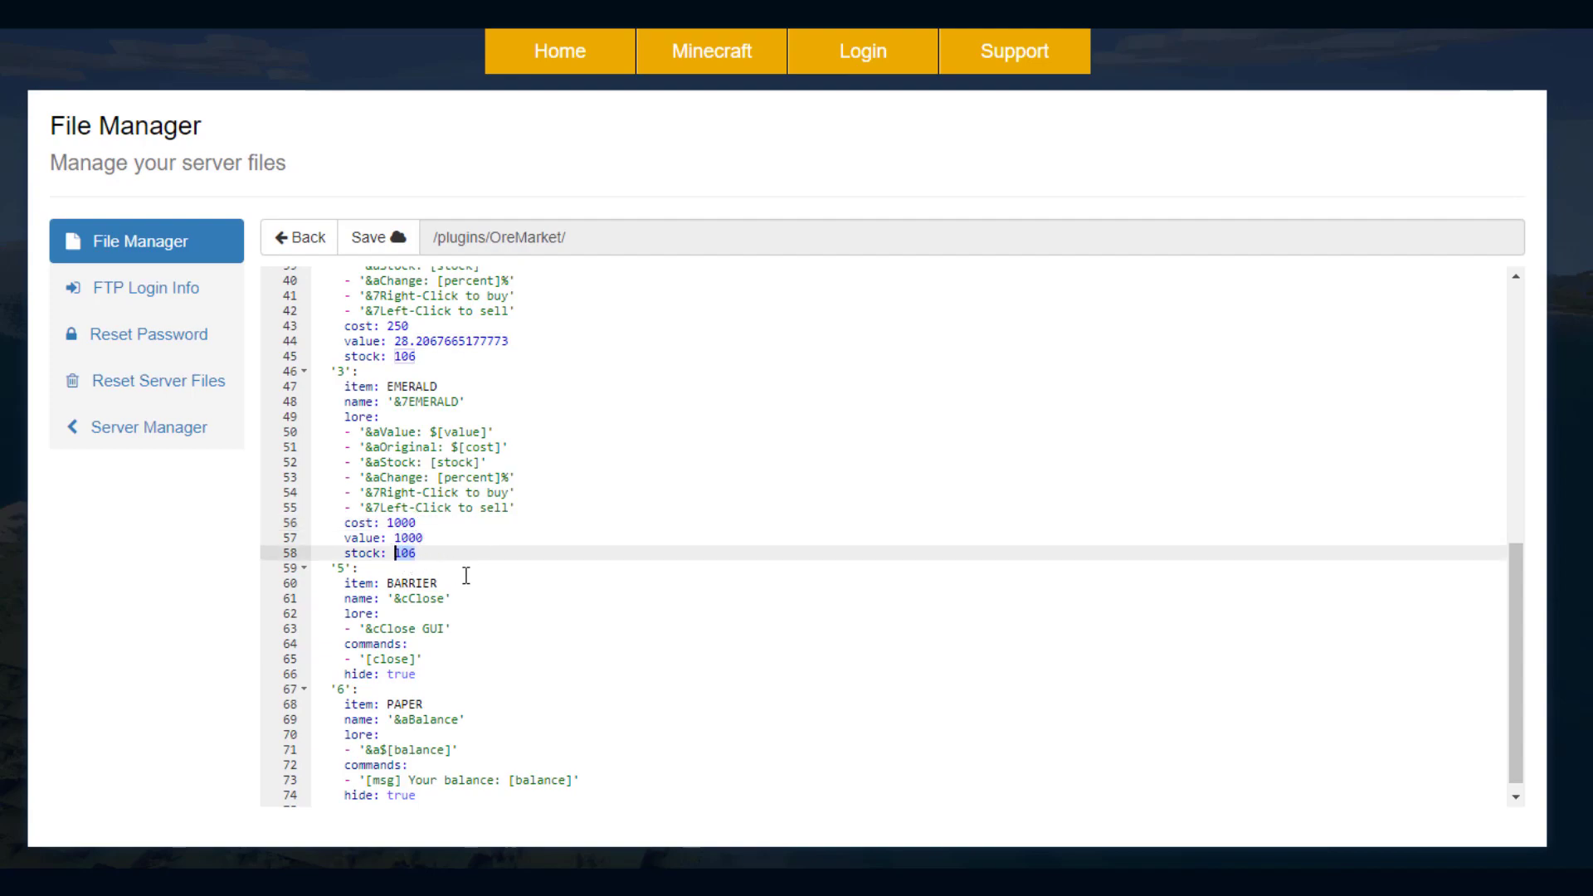
{"action": "type", "text": "5"}
- Save gui.yml and open messages.yml to review the plugin's message texts, leaving the file unedited
{"action": "scroll", "coordinate": [468, 473], "scroll_direction": "up", "scroll_amount": 3}
{"action": "scroll", "coordinate": [551, 519], "scroll_direction": "down", "scroll_amount": 1}
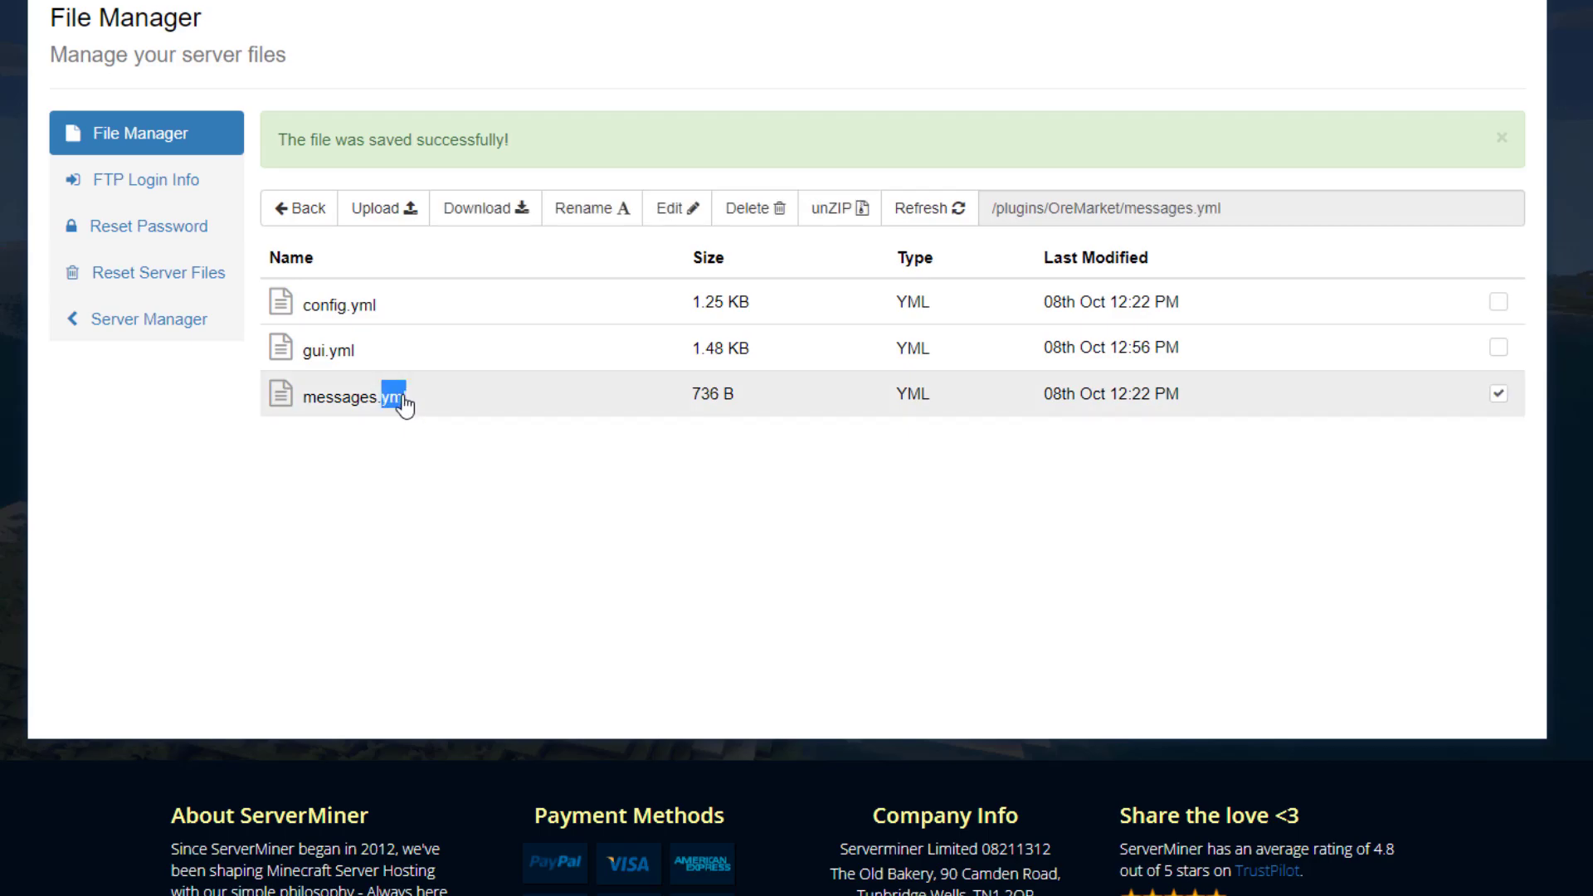
{"action": "left_click", "coordinate": [402, 402]}
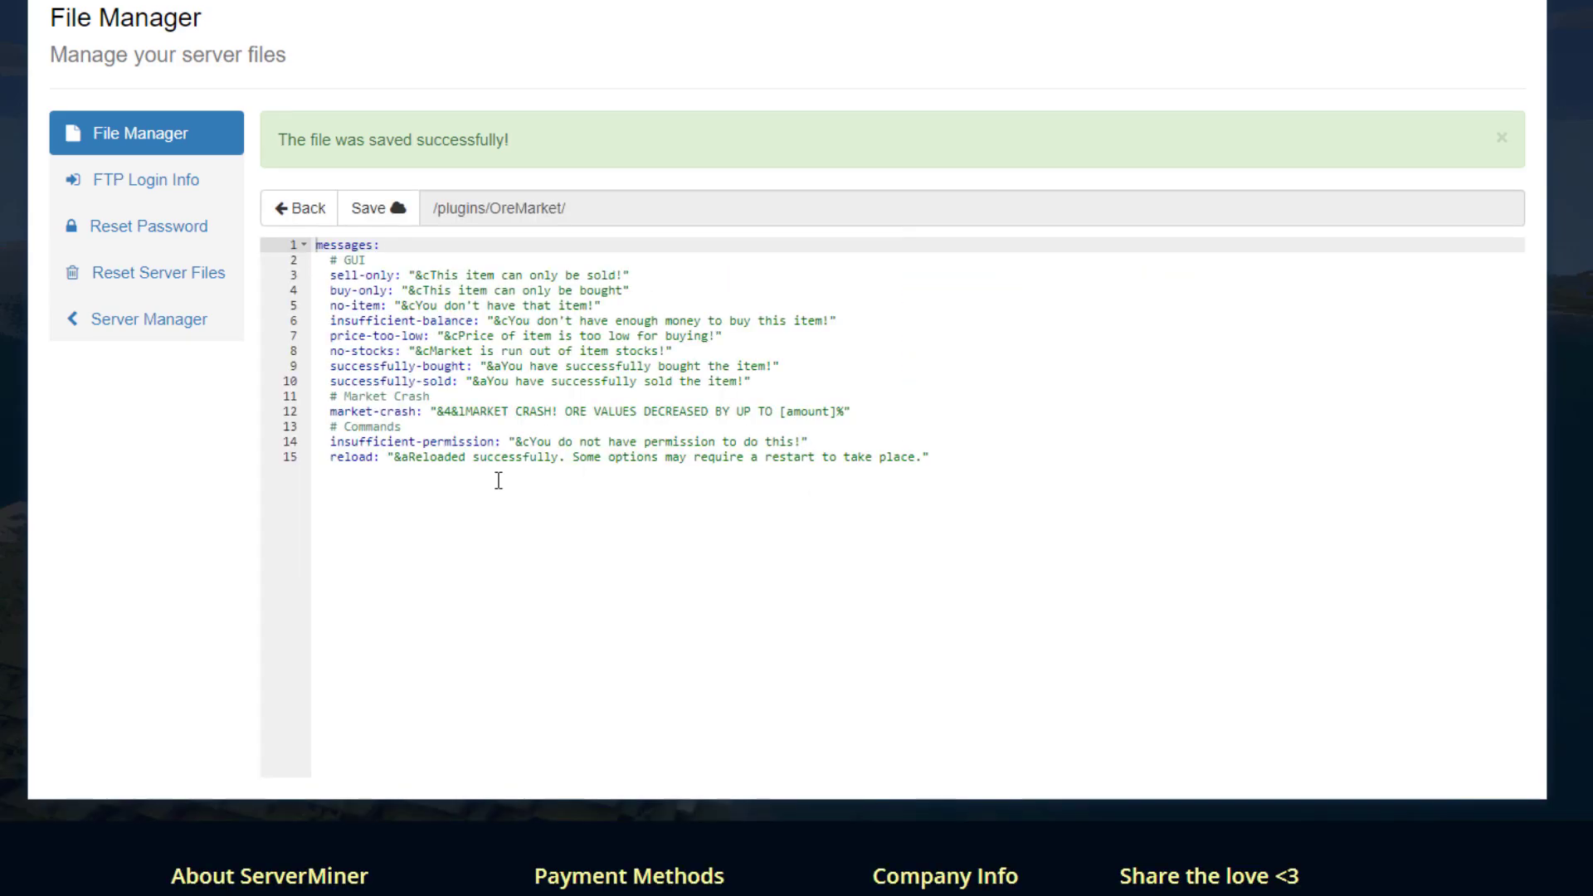
{"action": "left_click", "coordinate": [301, 209]}
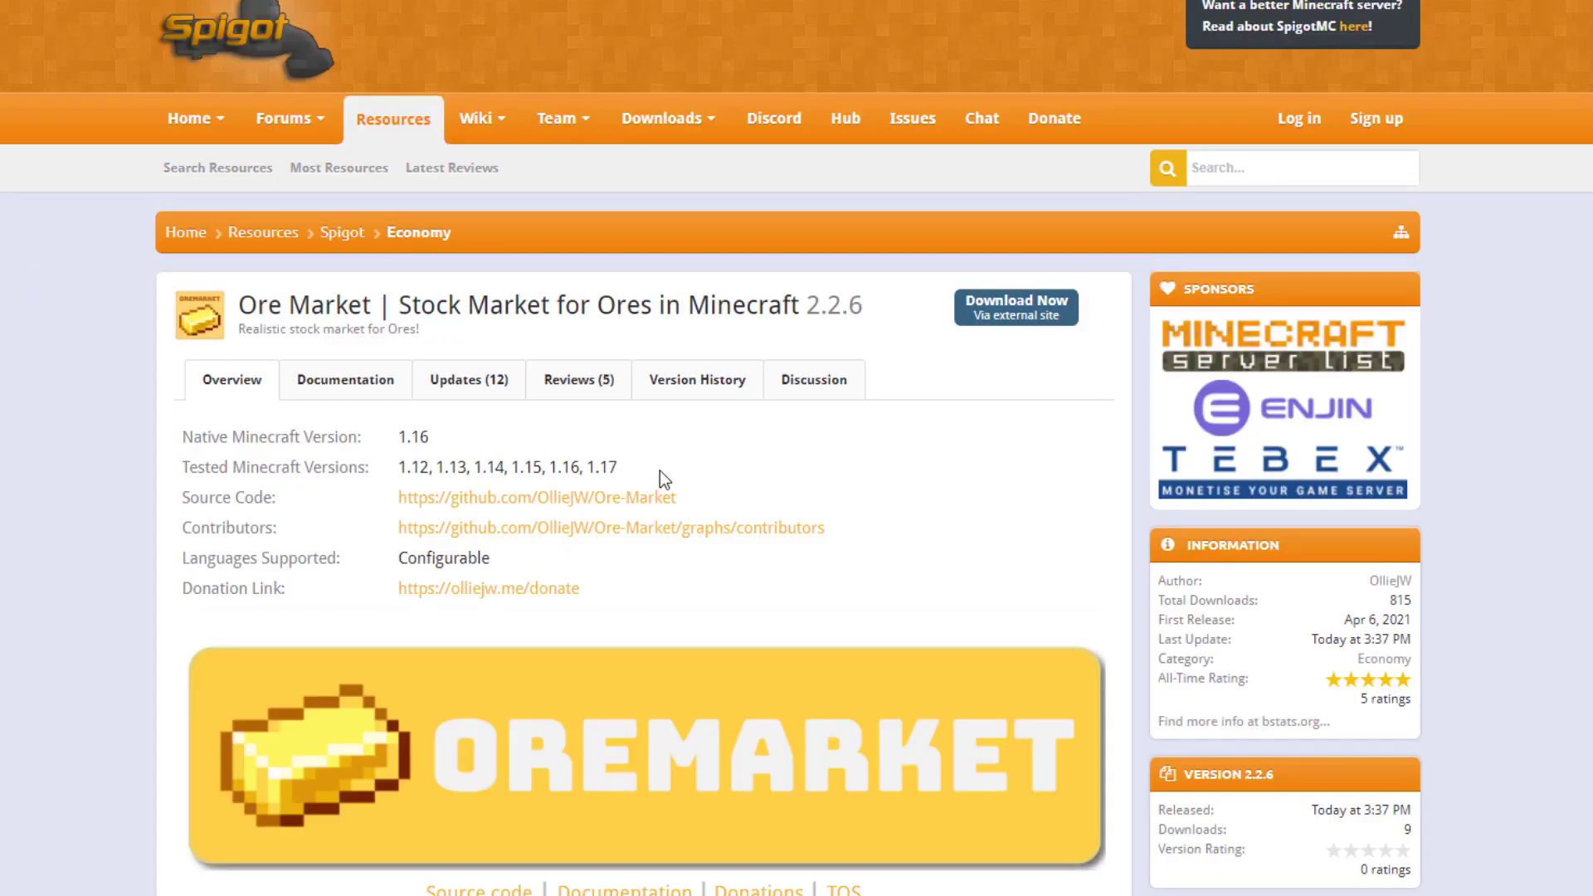
- Switch to the Ore Market page on Spigot and examine its key features, examples and configuration sections
{"action": "scroll", "coordinate": [659, 473], "scroll_direction": "down", "scroll_amount": 5}
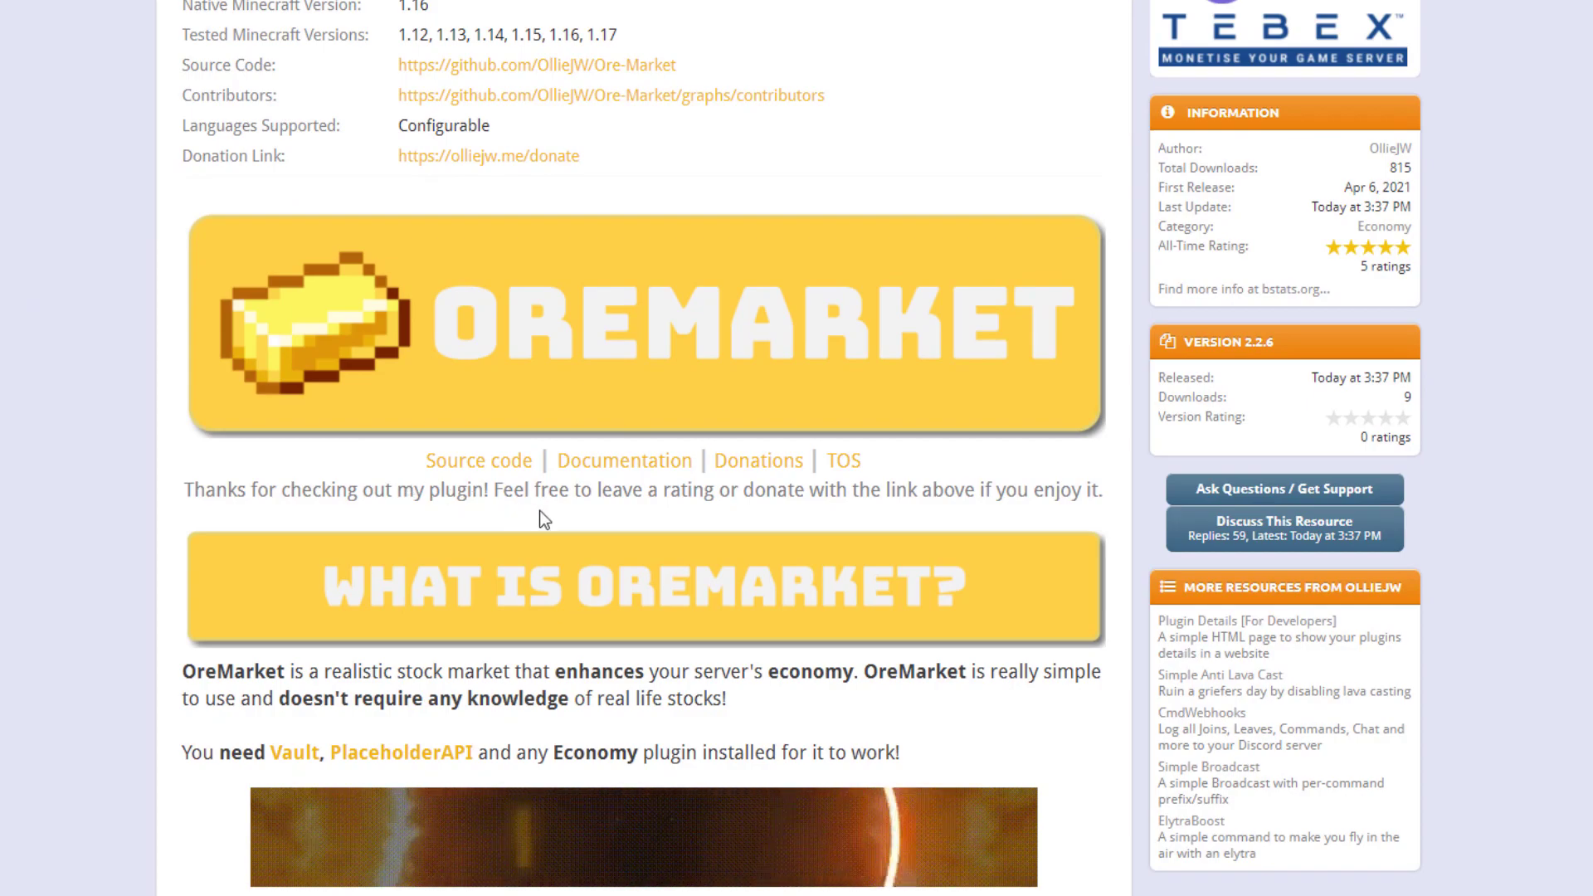
{"action": "scroll", "coordinate": [581, 509], "scroll_direction": "down", "scroll_amount": 1}
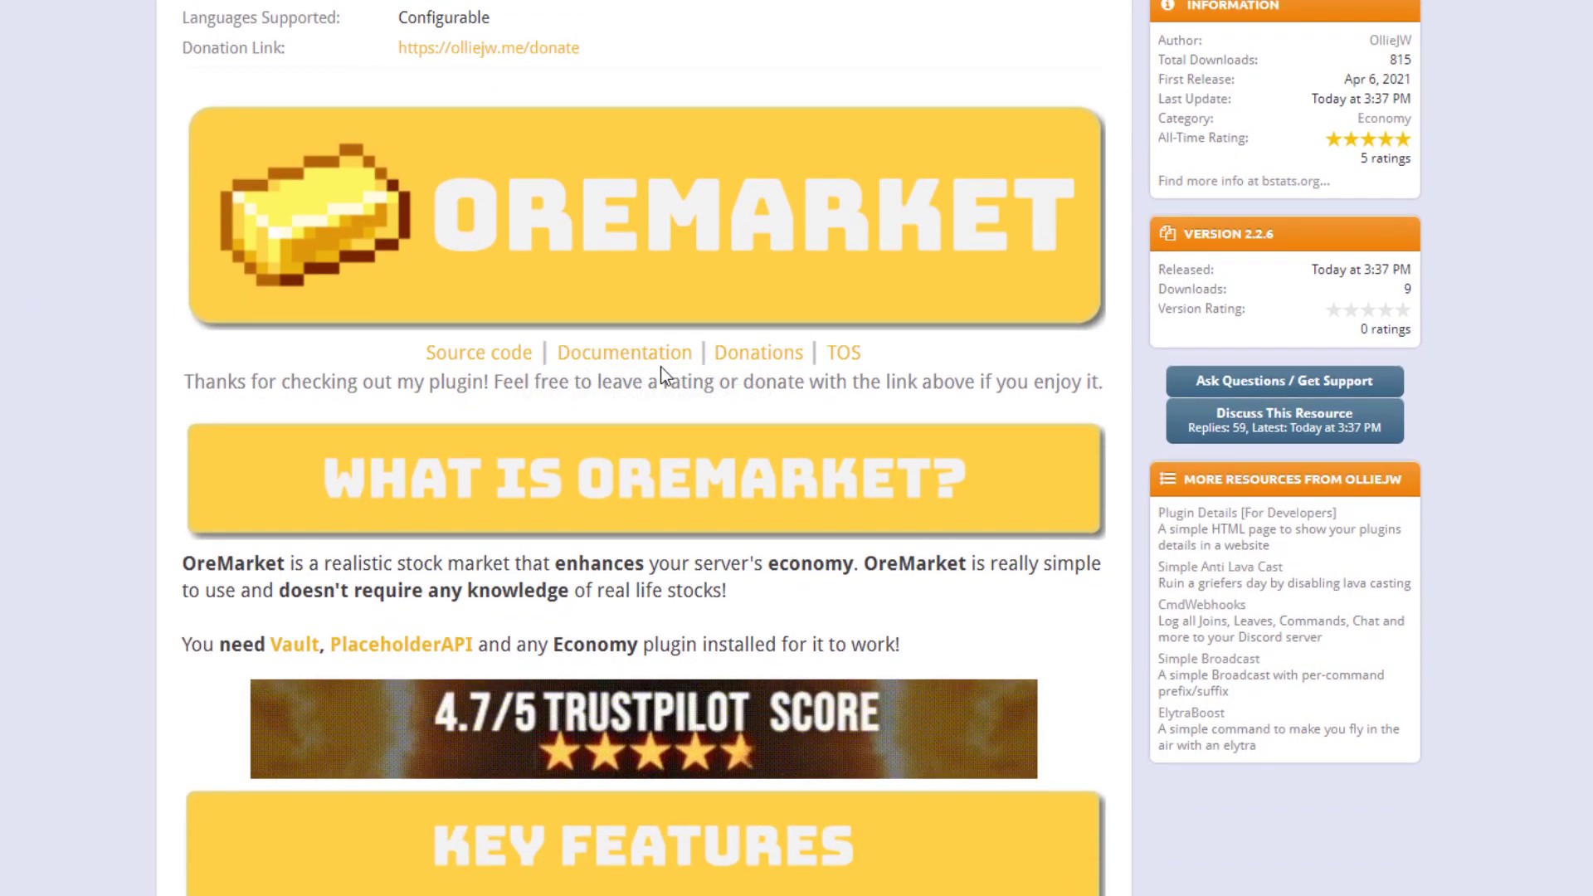
{"action": "scroll", "coordinate": [539, 415], "scroll_direction": "down", "scroll_amount": 8}
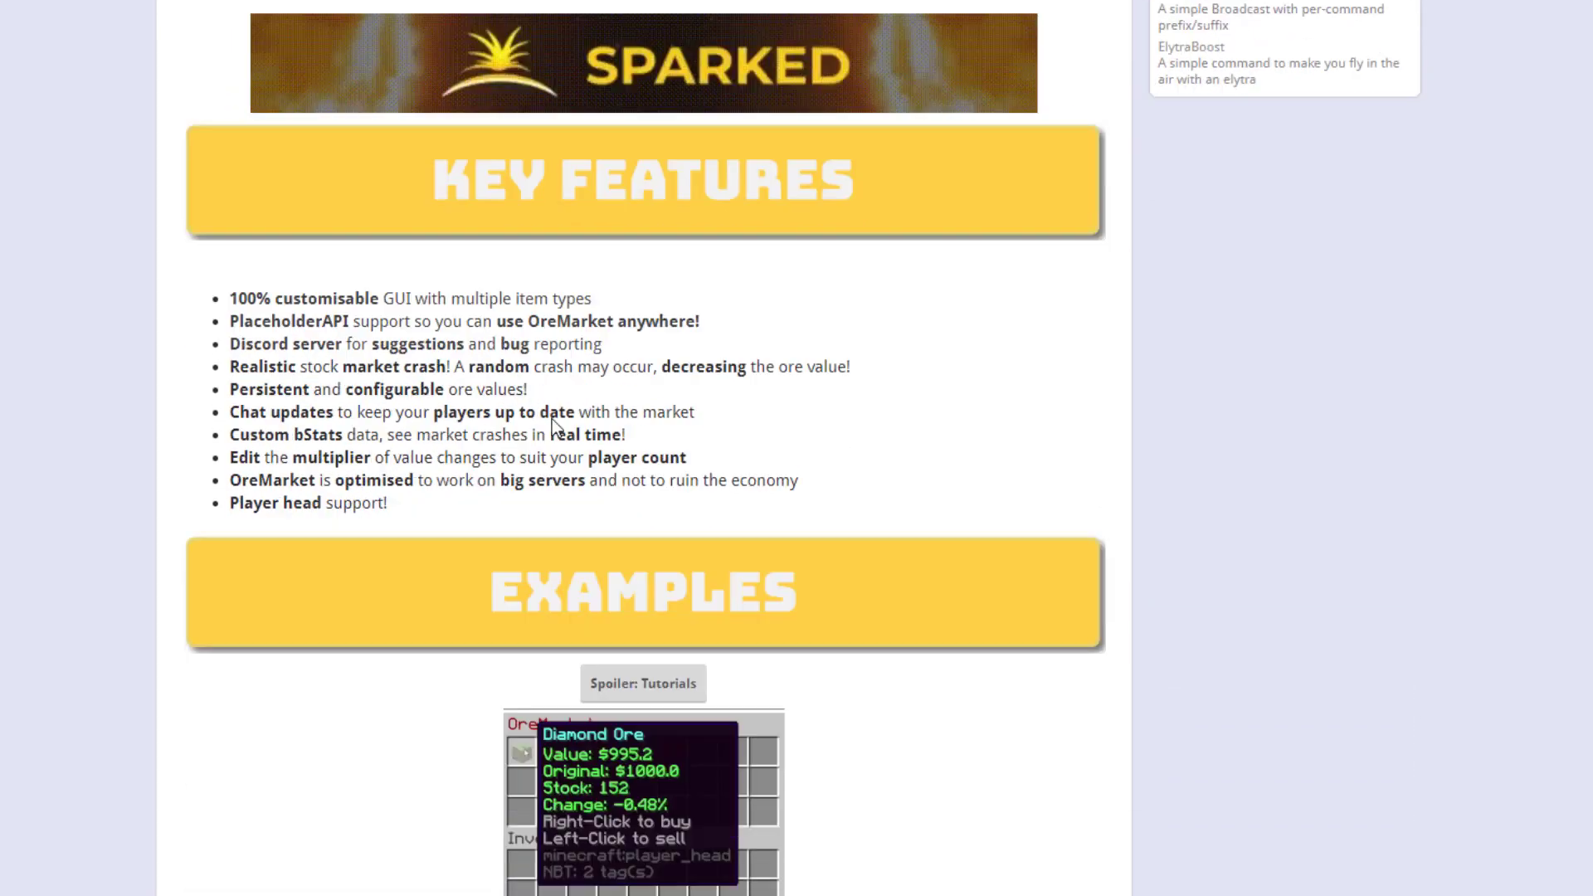
{"action": "scroll", "coordinate": [556, 418], "scroll_direction": "down", "scroll_amount": 10}
{"action": "scroll", "coordinate": [807, 423], "scroll_direction": "up", "scroll_amount": 4}
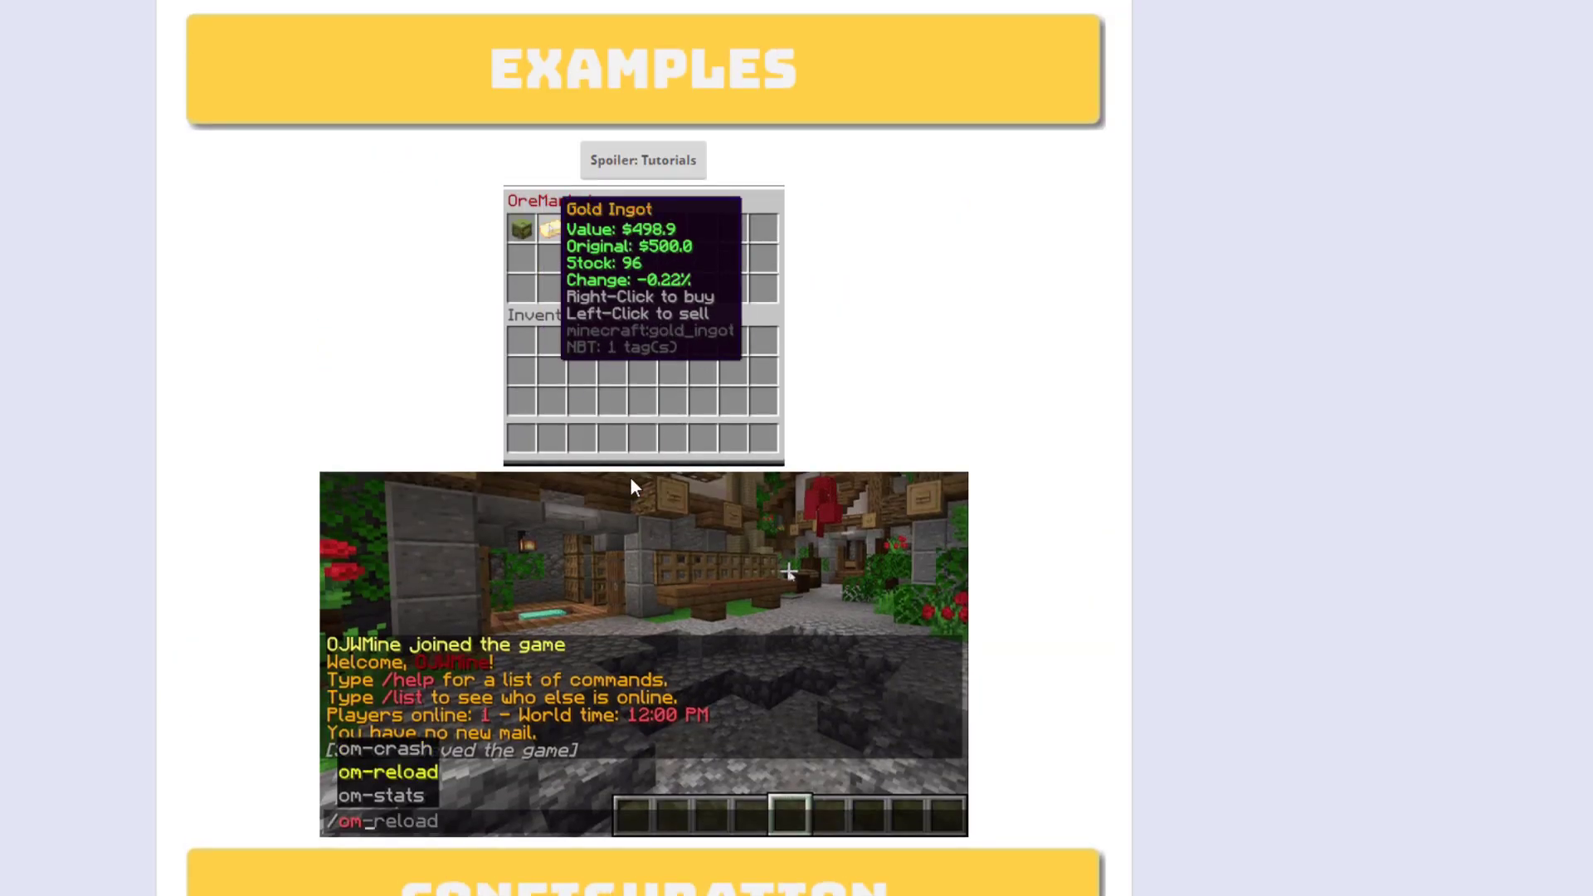
{"action": "scroll", "coordinate": [558, 564], "scroll_direction": "down", "scroll_amount": 3}
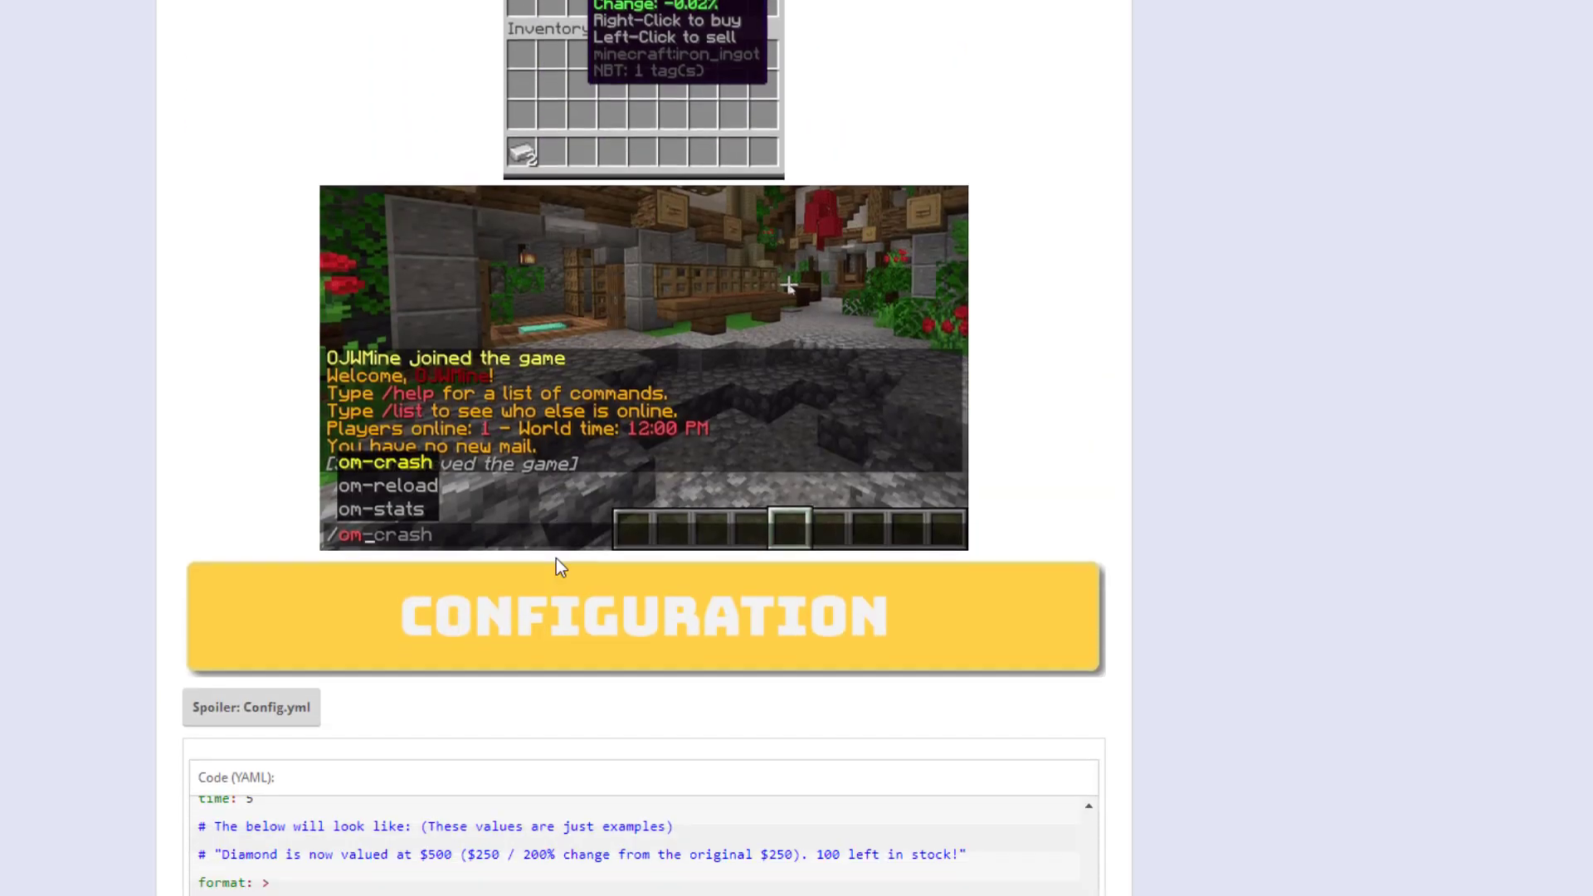
{"action": "scroll", "coordinate": [555, 559], "scroll_direction": "down", "scroll_amount": 12}
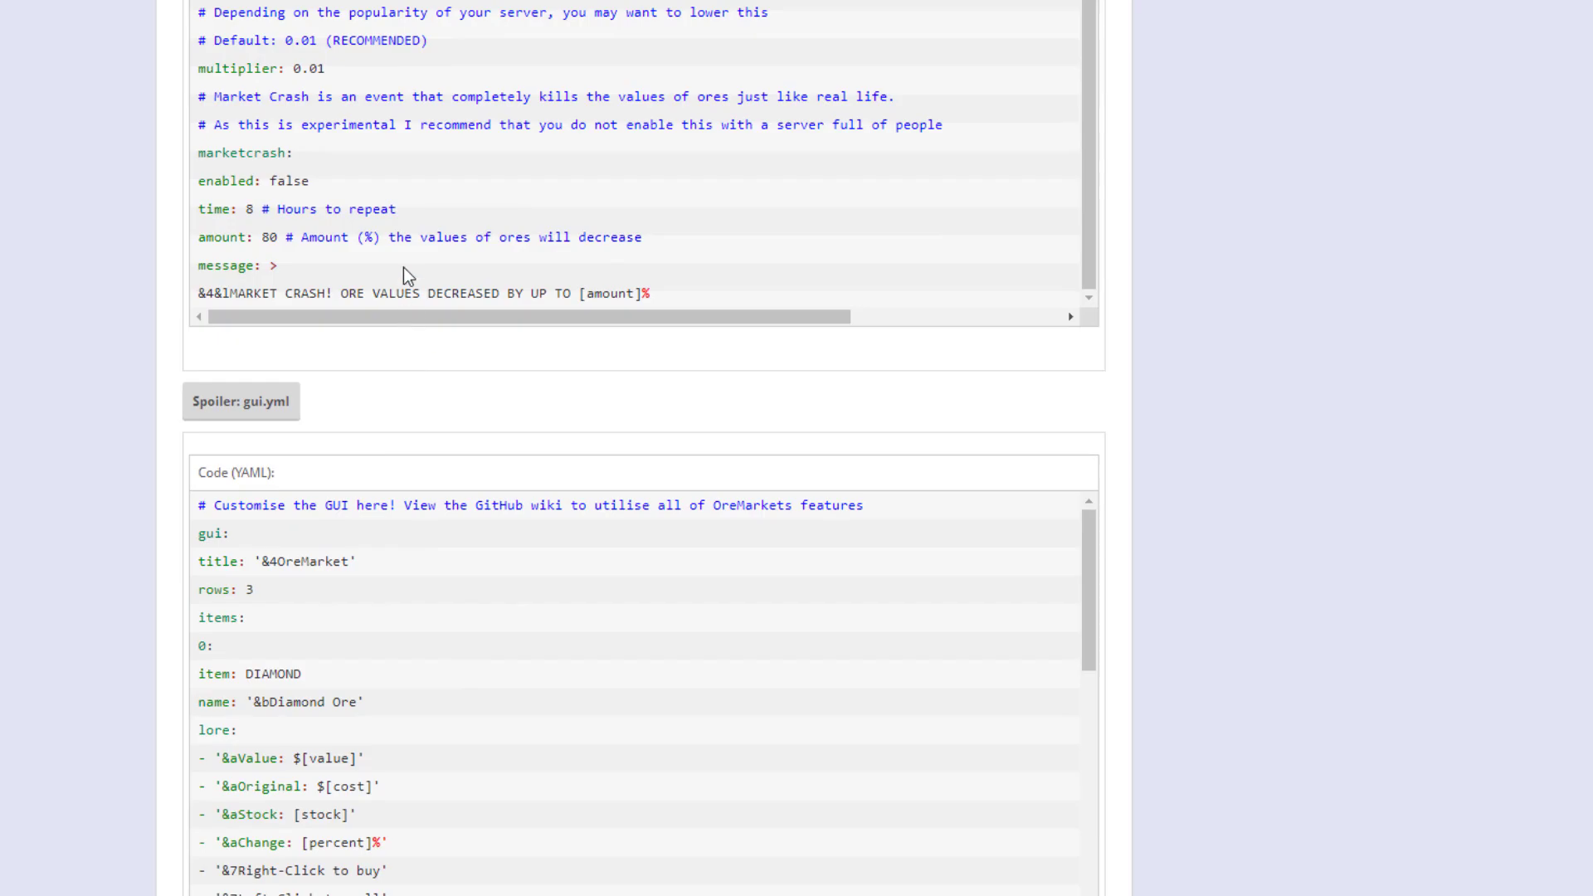
{"action": "scroll", "coordinate": [168, 327], "scroll_direction": "up", "scroll_amount": 5}
{"action": "scroll", "coordinate": [152, 327], "scroll_direction": "down", "scroll_amount": 10}
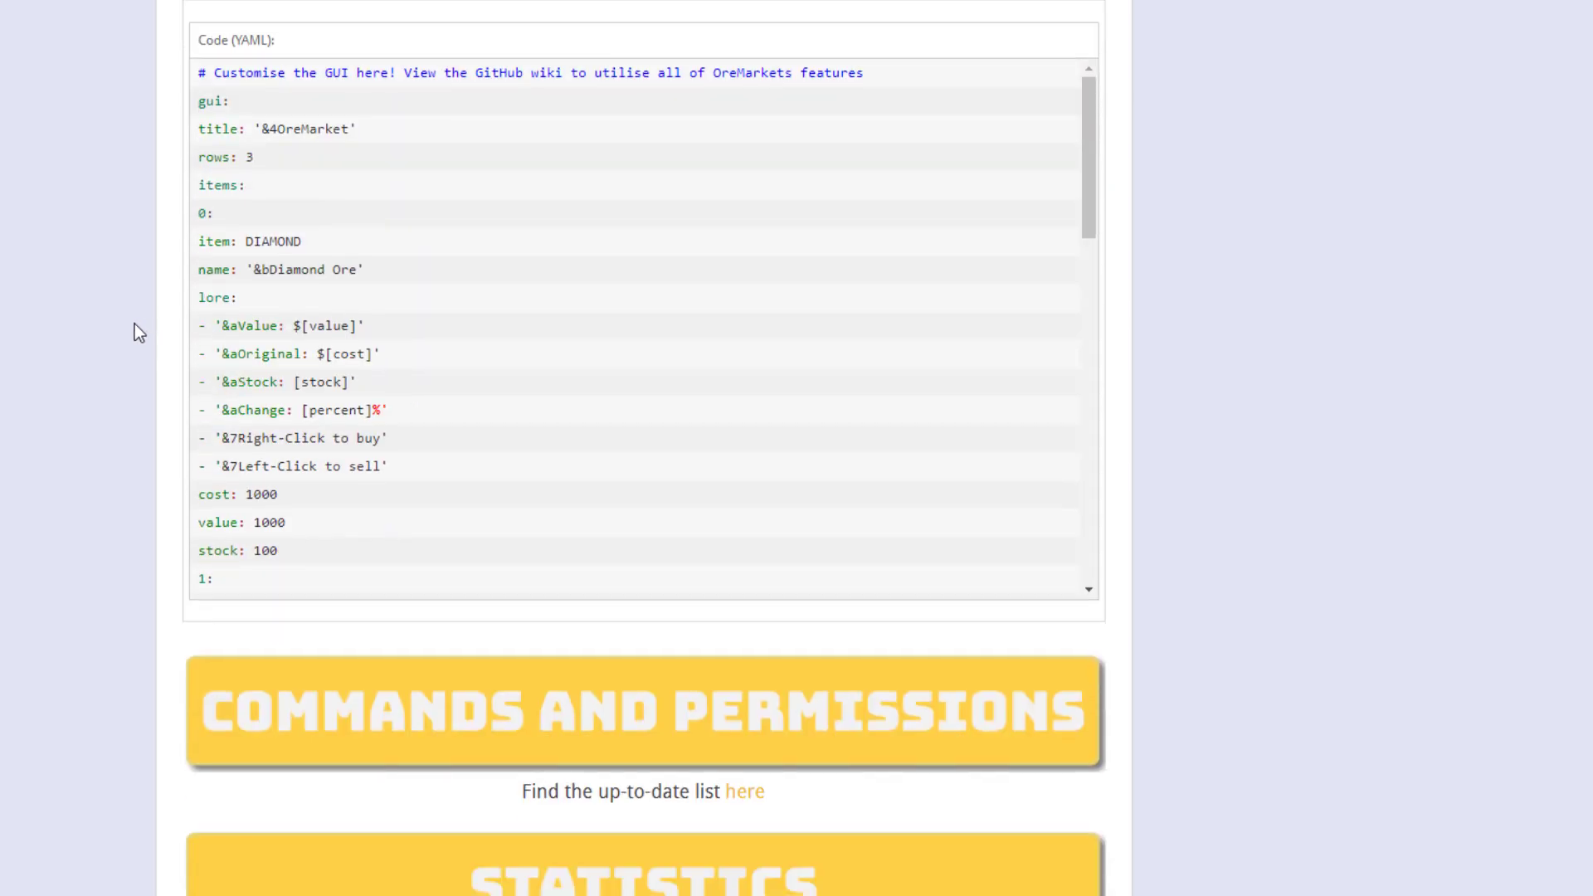